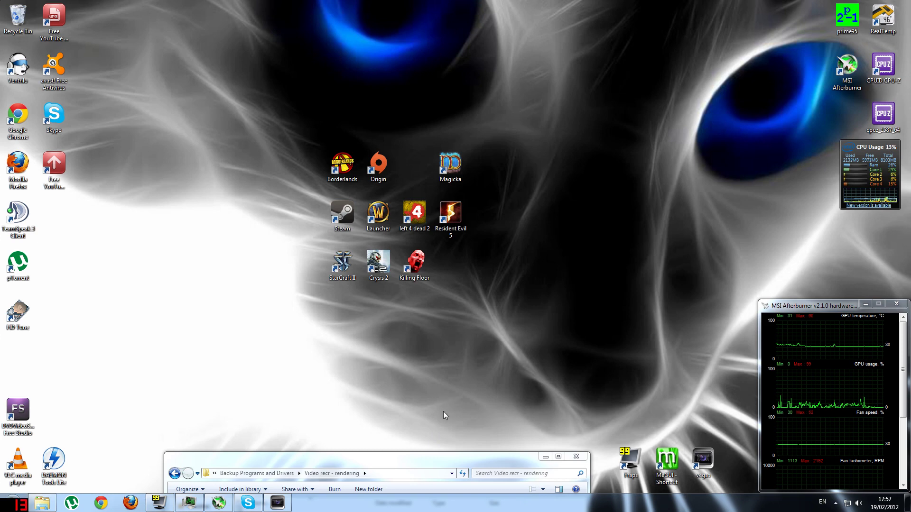
Stretch the Video recr - rendering window to full height, restore it, and move it higher up.
double_click(436, 451)
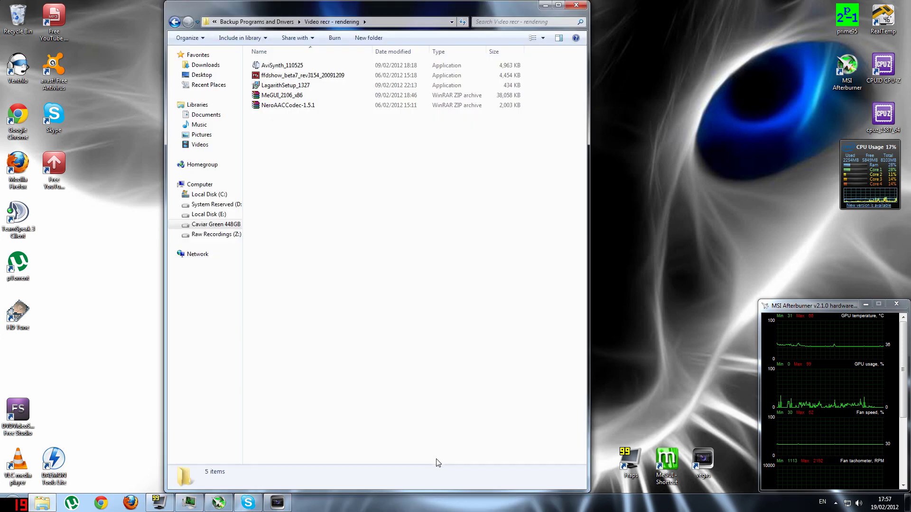
left_click_drag(349, 3, 354, 103)
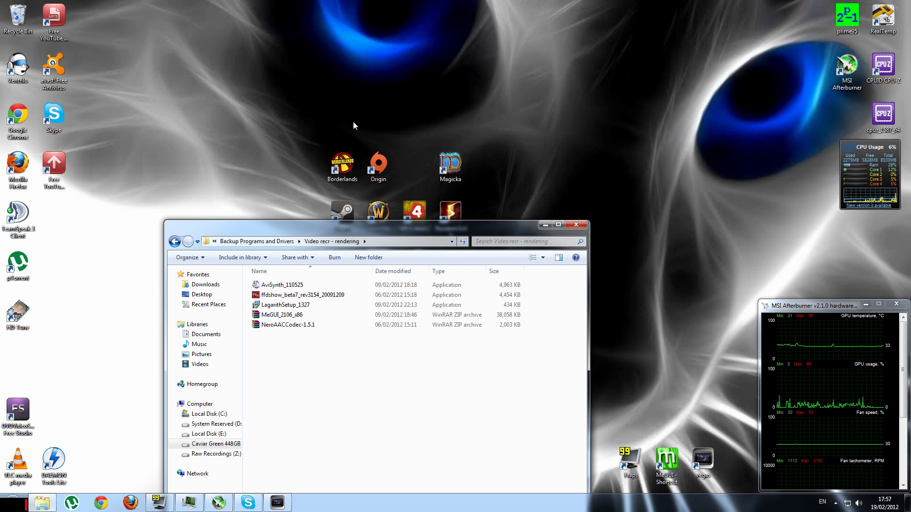
mouse_move(387, 411)
left_mouse_down()
mouse_move(215, 172)
mouse_move(229, 177)
left_mouse_up()
left_click_drag(276, 234, 190, 35)
Select the five folder files and the Fraps, MeGUI and vegas desktop shortcuts, then deselect everything.
left_click_drag(559, 371, 653, 494)
left_click_drag(580, 421, 581, 440)
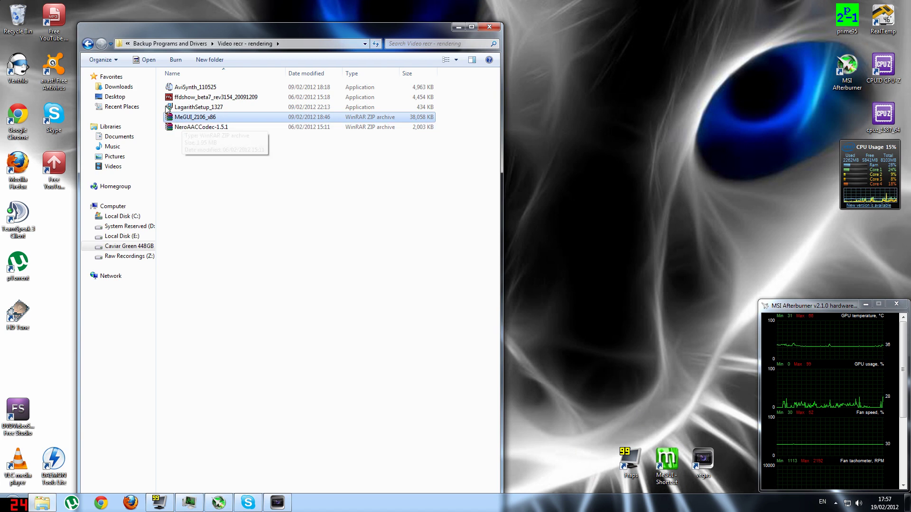
left_click_drag(287, 252, 148, 10)
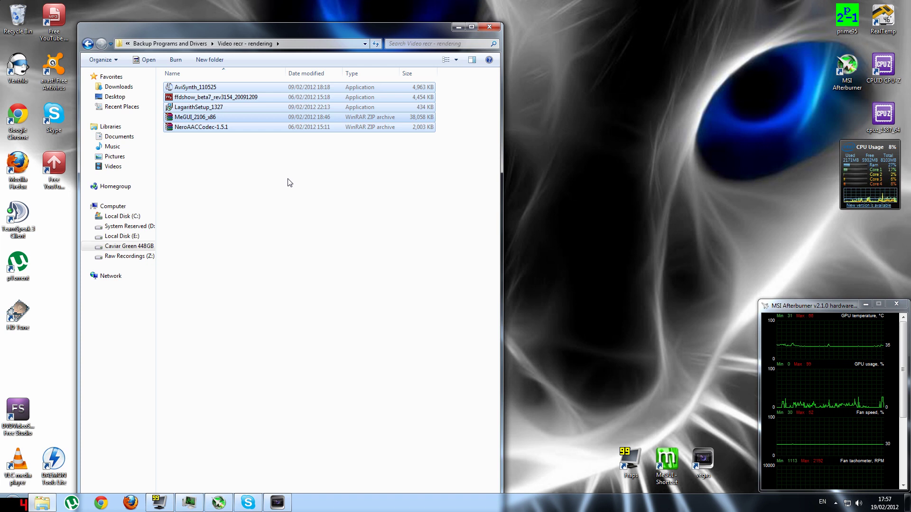
left_click(671, 326)
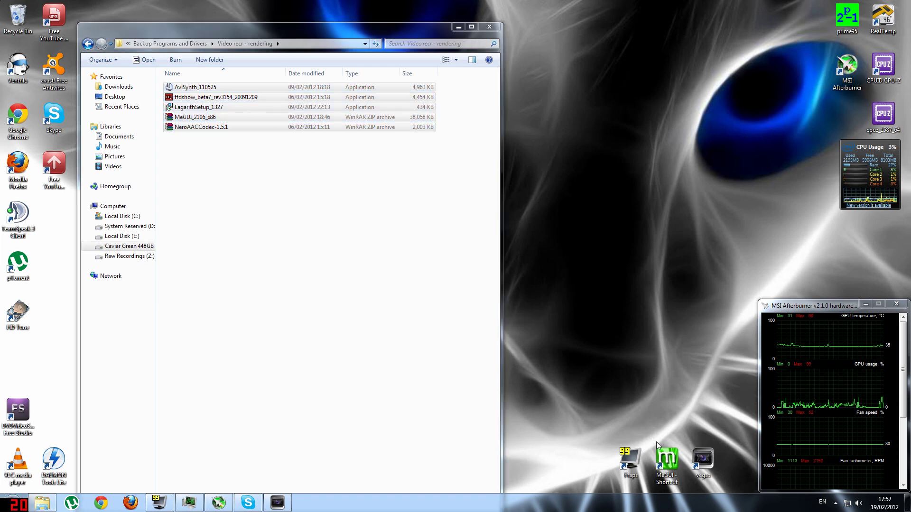
left_click_drag(648, 416, 687, 494)
left_click_drag(630, 422, 720, 489)
left_click(622, 404)
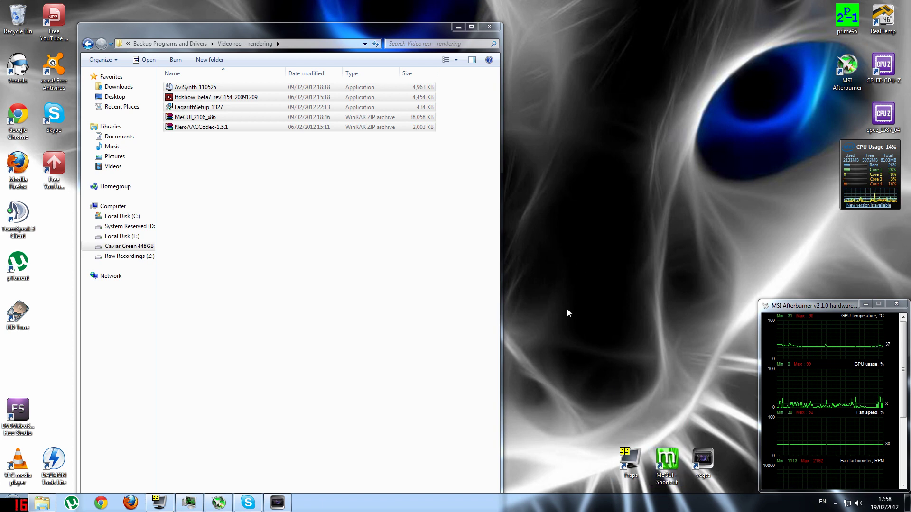
left_click_drag(727, 437, 682, 495)
left_click_drag(682, 422, 733, 486)
left_click(728, 477)
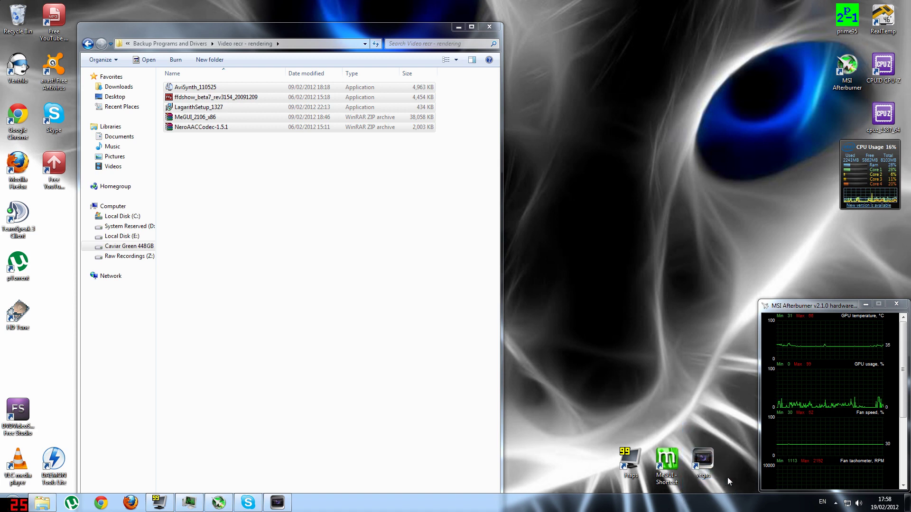
left_click(174, 107)
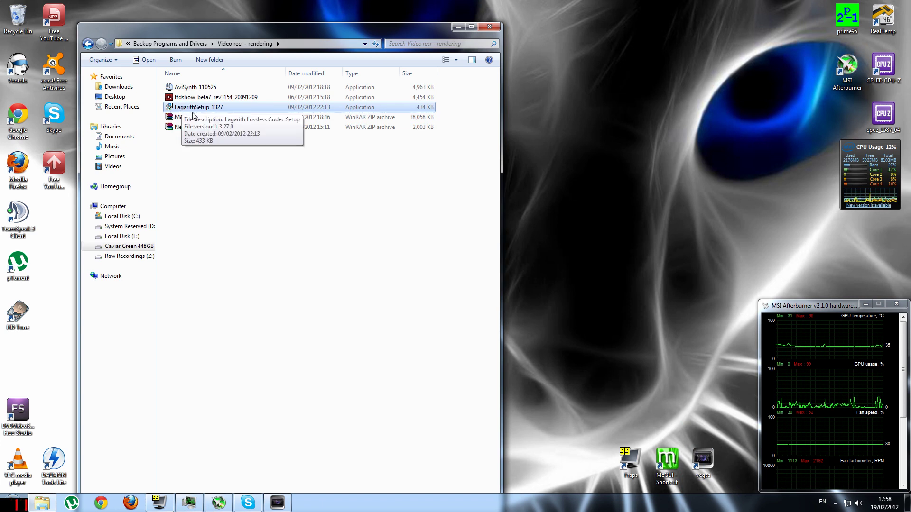
left_click(301, 228)
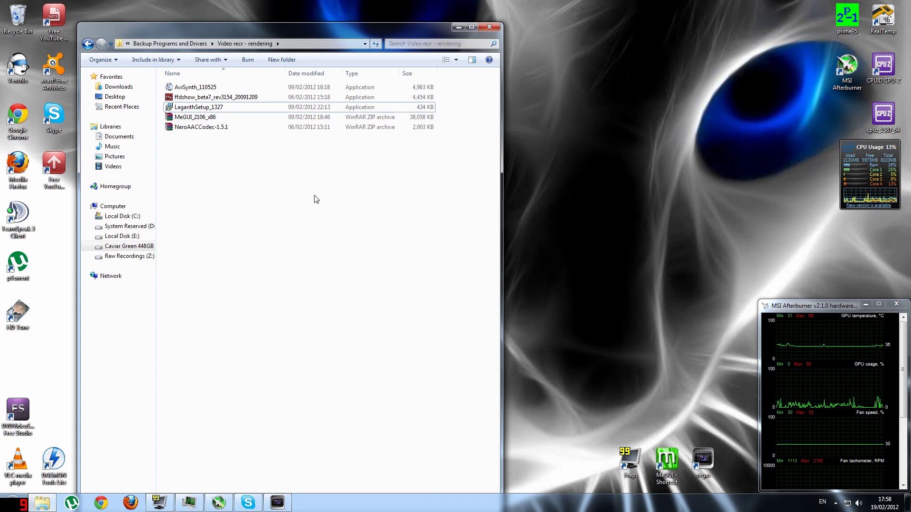
left_click_drag(334, 204, 266, 229)
left_click_drag(515, 277, 682, 340)
left_click_drag(566, 377, 572, 474)
left_click_drag(523, 397, 624, 328)
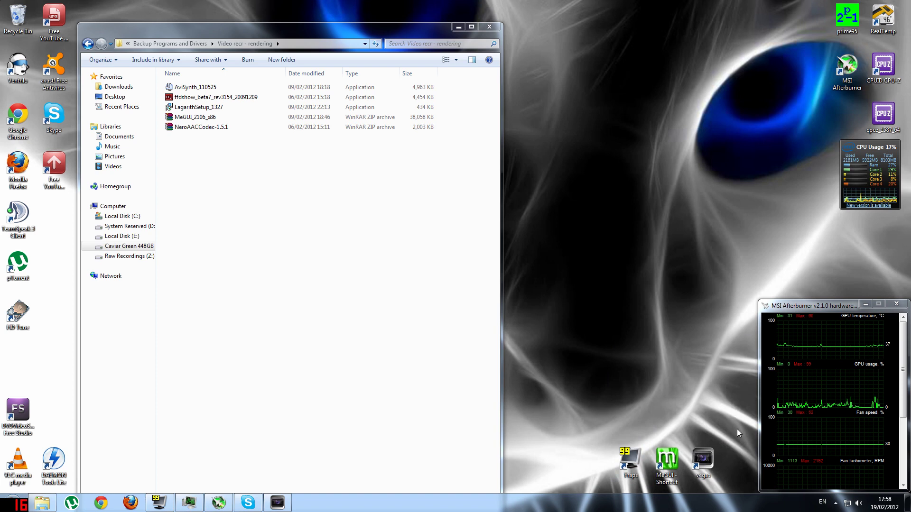
left_click_drag(725, 431, 679, 500)
left_click(670, 391)
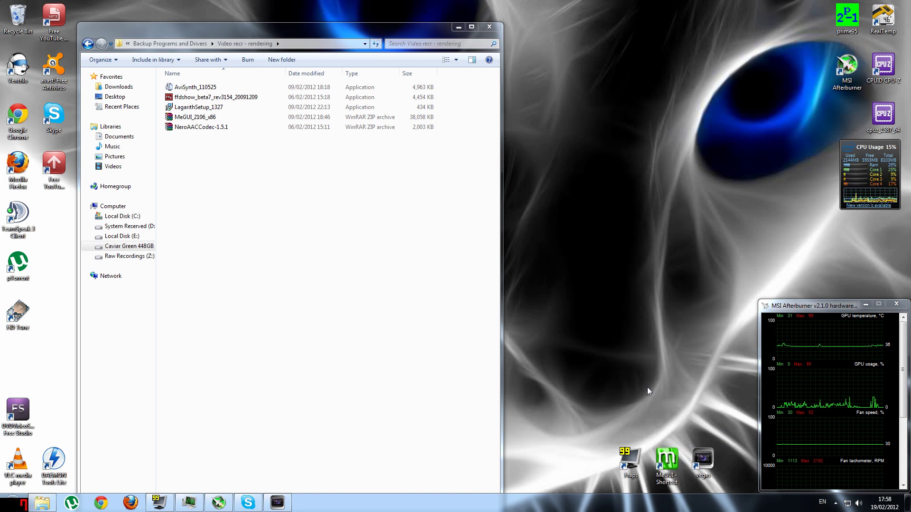
left_click(218, 107)
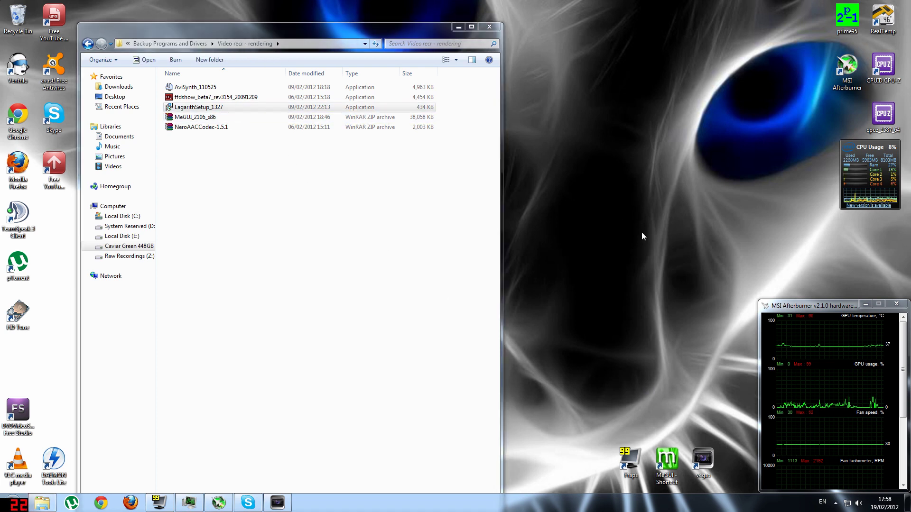
left_click_drag(324, 222, 184, 242)
left_click(605, 312)
left_click(670, 449)
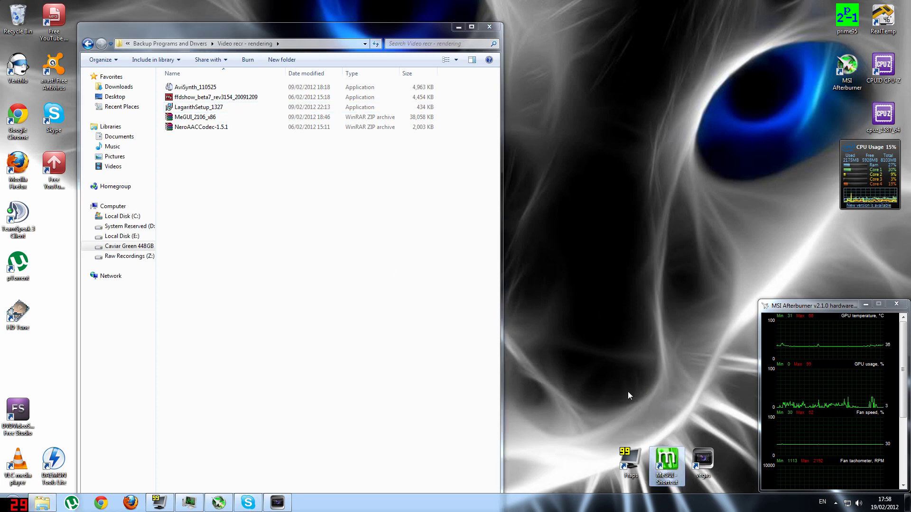
left_click(600, 382)
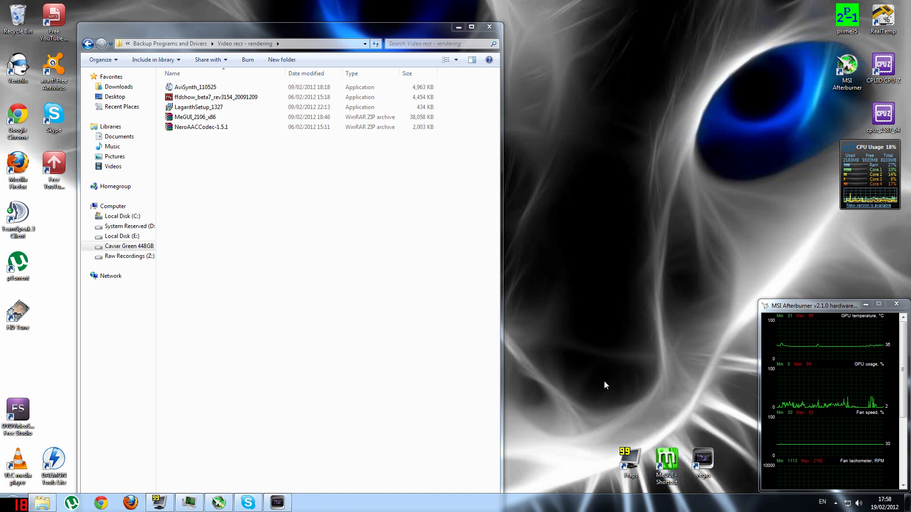
left_click_drag(588, 399, 754, 496)
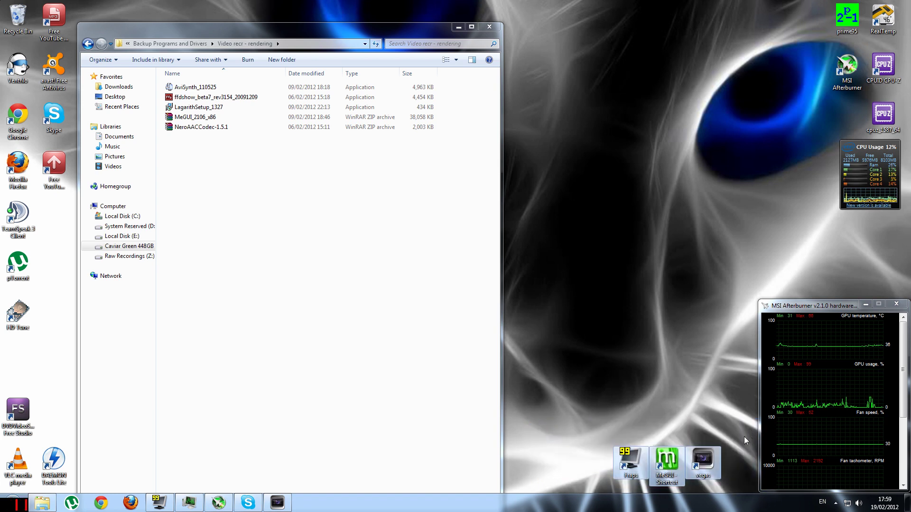
left_click(719, 440)
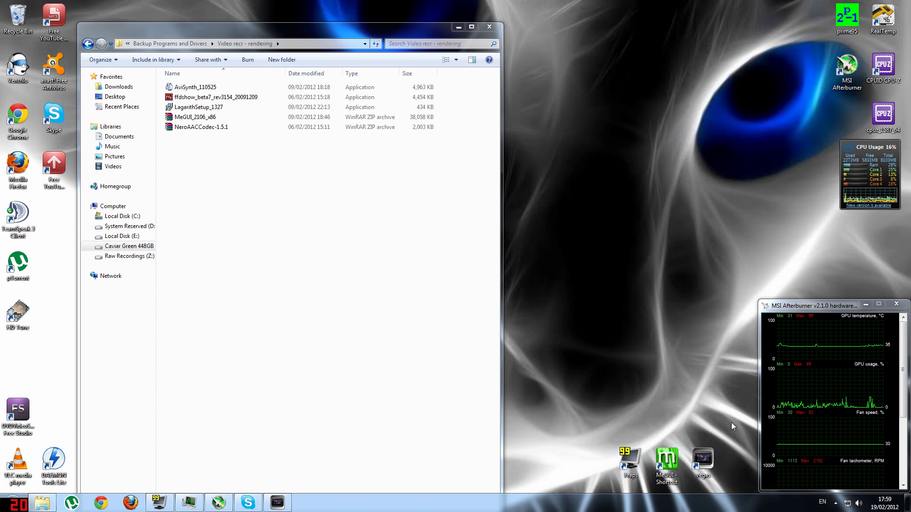
left_click(253, 209)
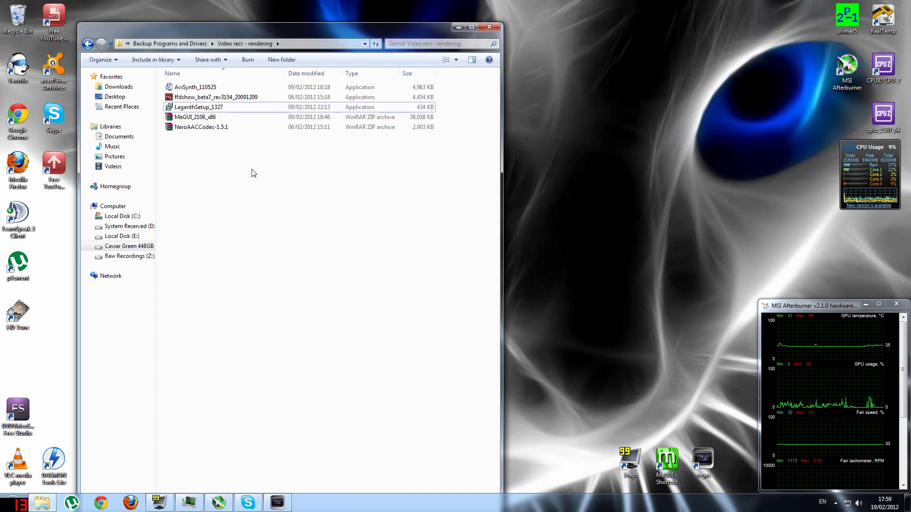
Select and clear the AviSynth, ffdshow and Lagarith installers and the MeGUI desktop shortcut.
left_click(192, 87)
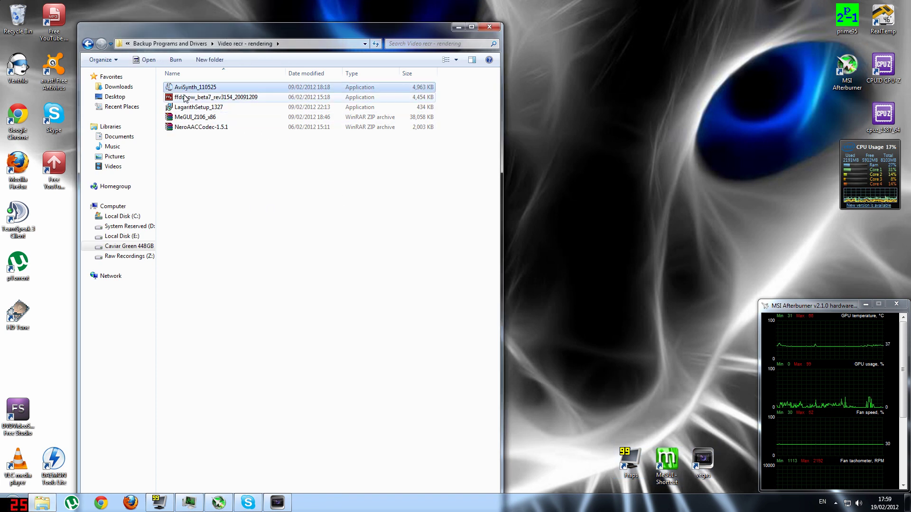
left_click(195, 151)
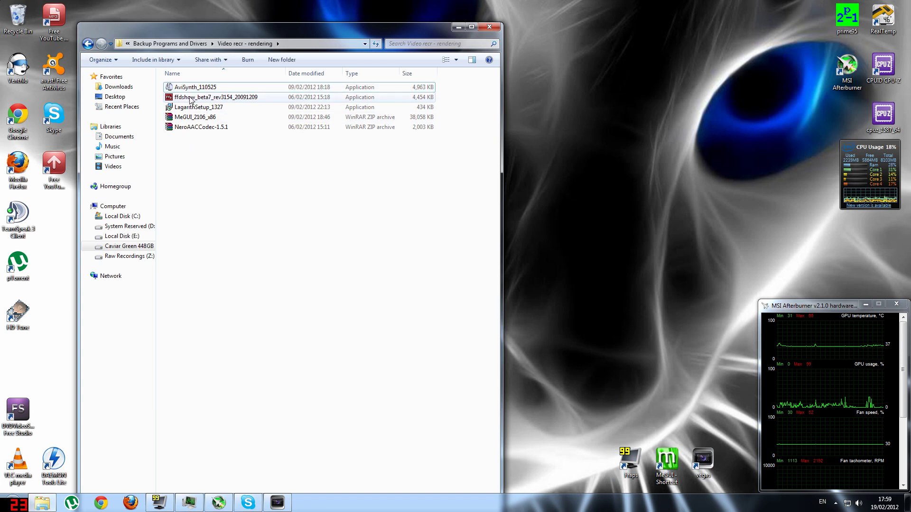
left_click(171, 90)
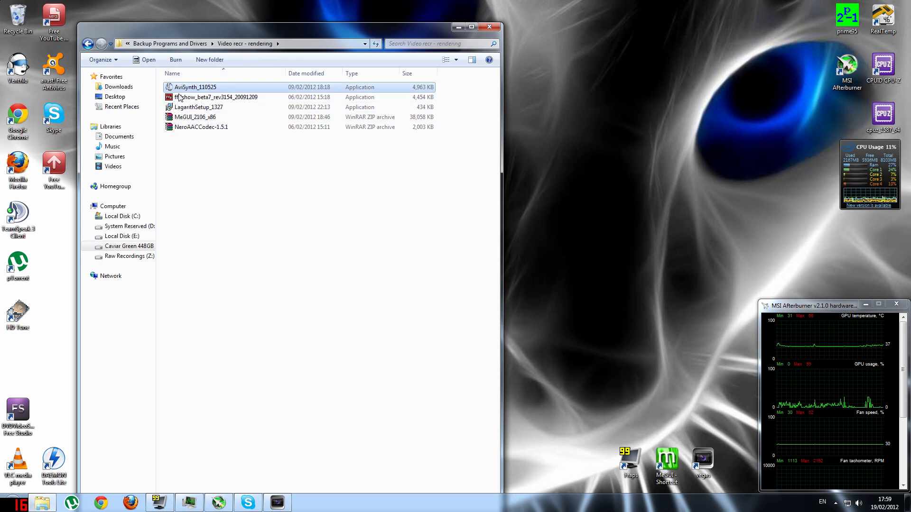
left_click(181, 100)
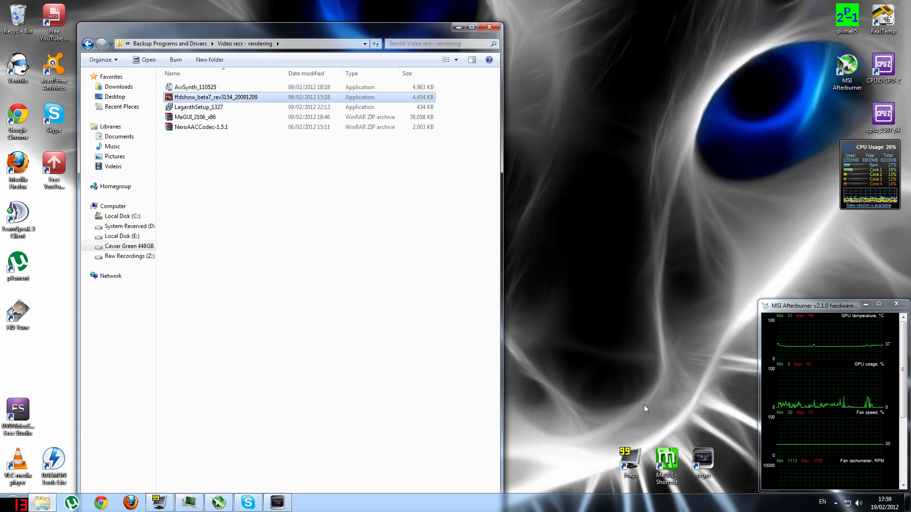
left_click(664, 457)
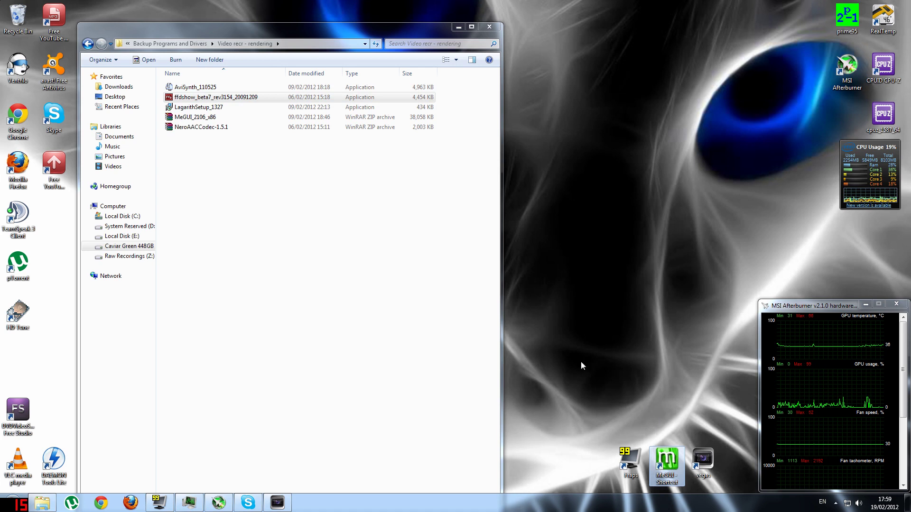
left_click(198, 108)
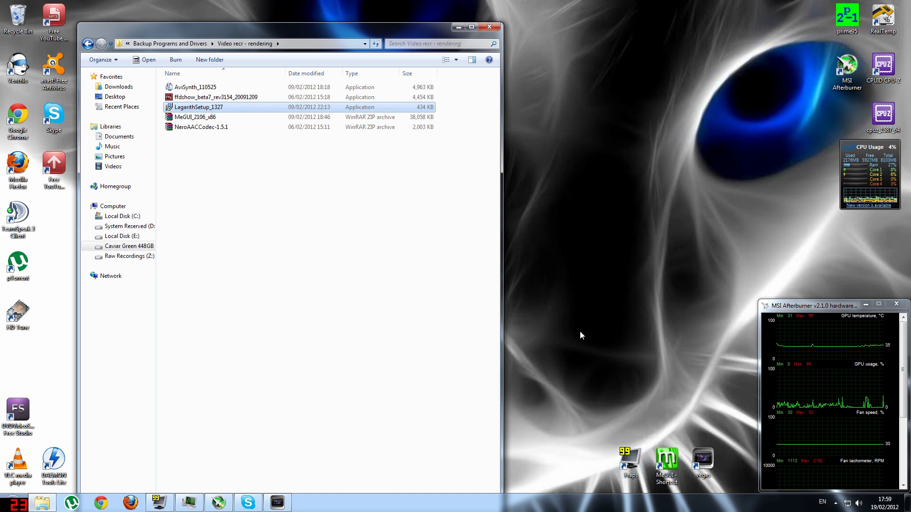
left_click_drag(579, 335, 560, 423)
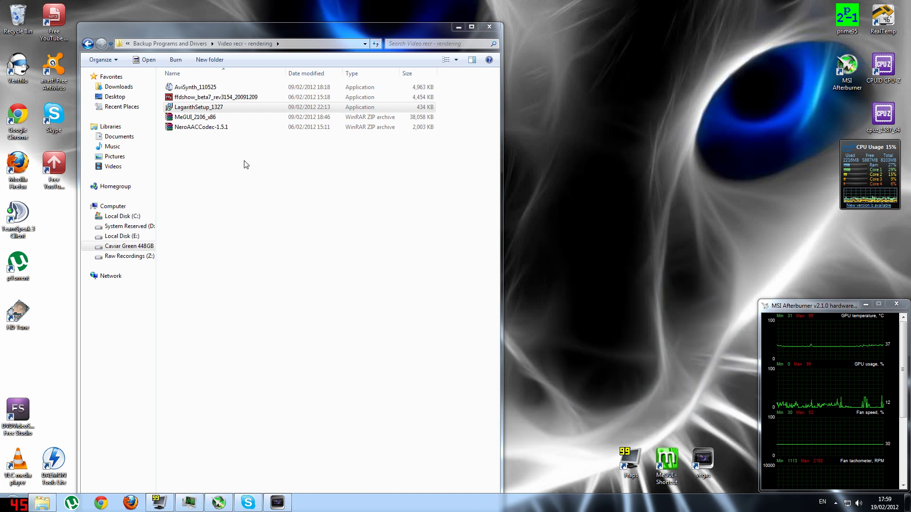
left_click(260, 199)
left_click(274, 250)
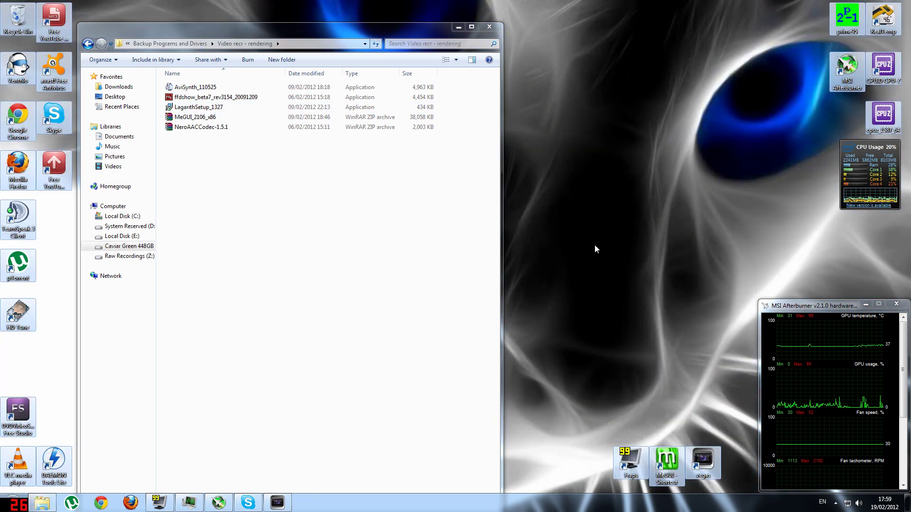
left_click(590, 246)
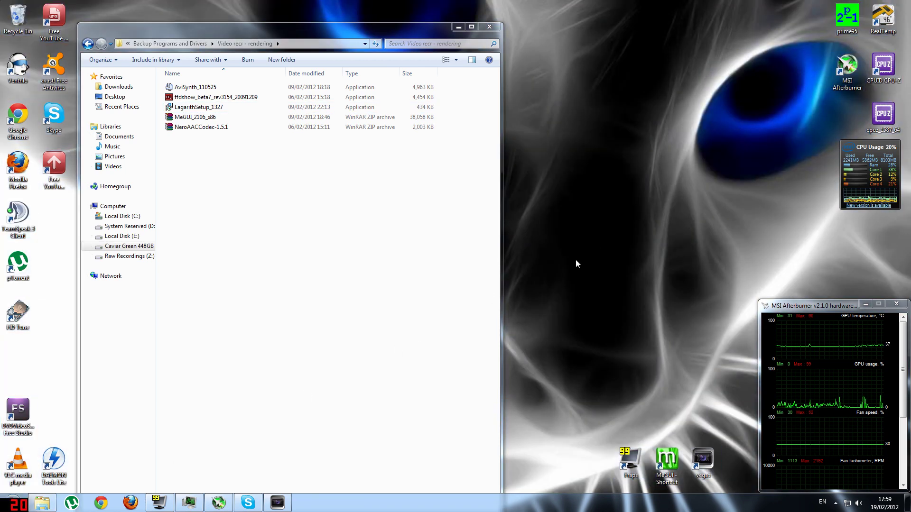
Pick out the MeGUI_2106_x86 archive and move the folder window to the centre-right.
left_click(232, 187)
key("l")
left_click(241, 216)
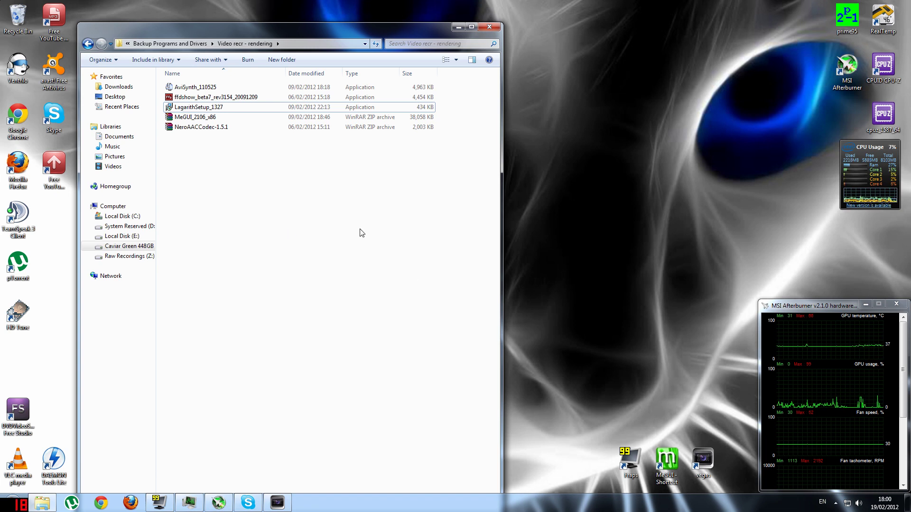
left_click(195, 117)
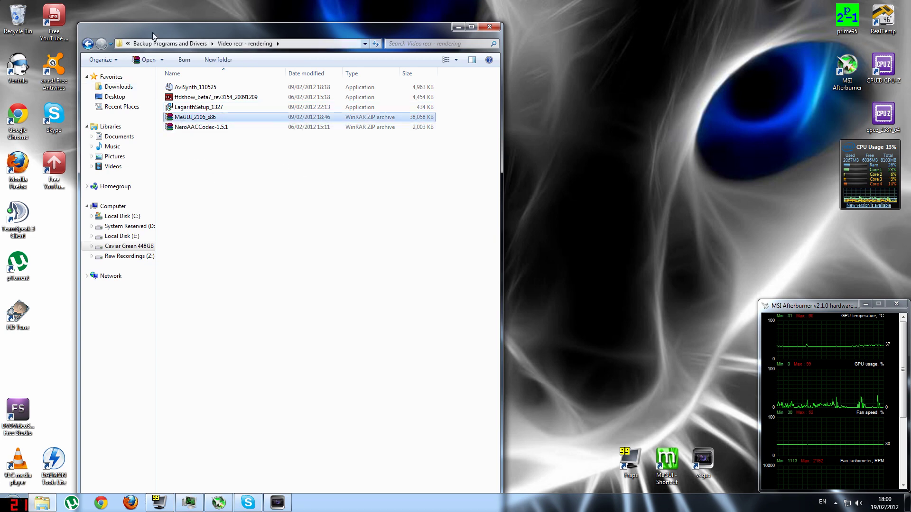
left_click_drag(153, 36, 396, 85)
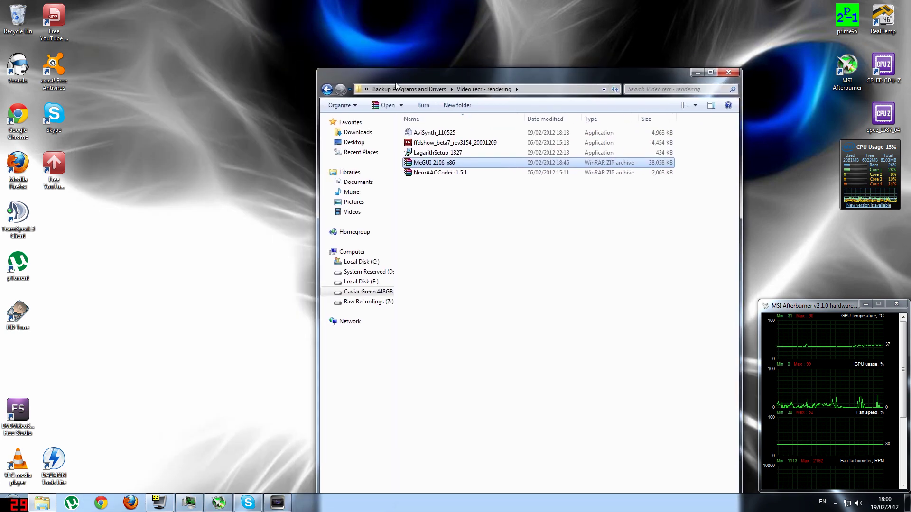
Open the MeGUI_2106_x86 archive in WinRAR, glance at the MeGui folder on Local Disk (C:), then close that window.
double_click(411, 163)
key("super")
left_click(141, 272)
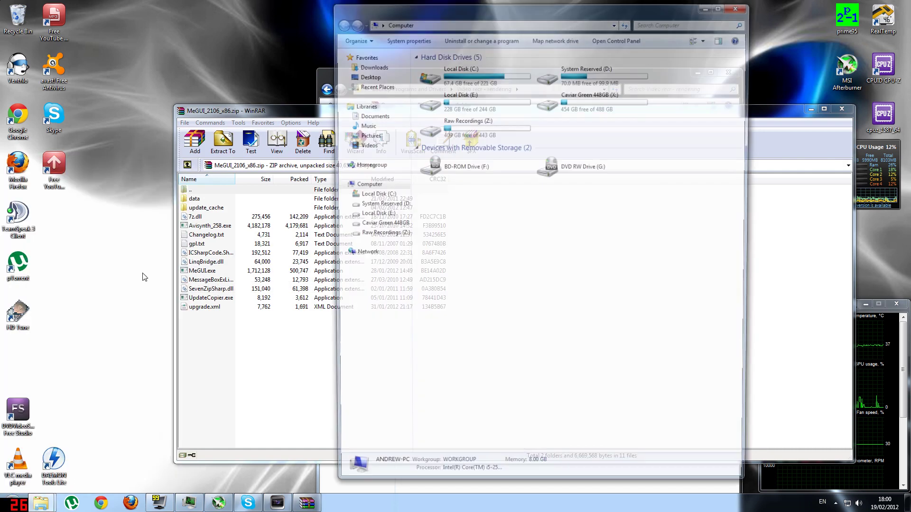
double_click(441, 76)
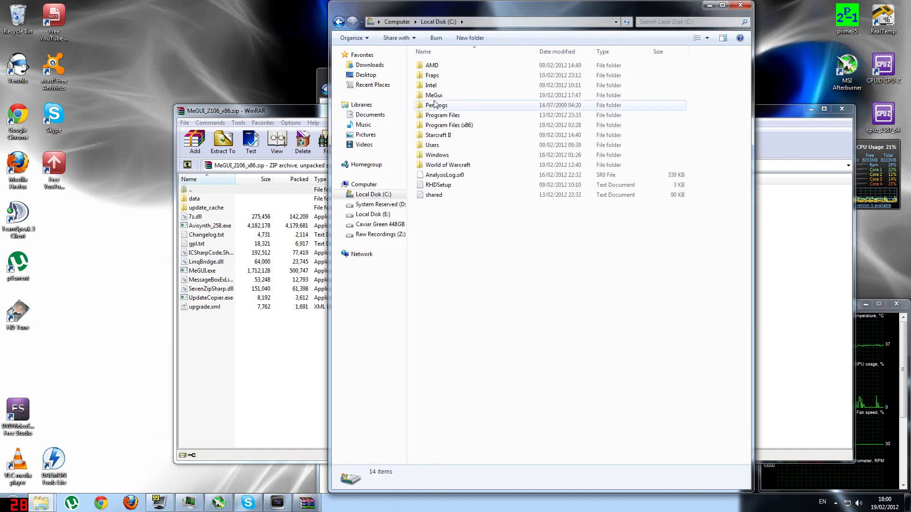
left_click(434, 94)
left_click_drag(401, 12, 548, 32)
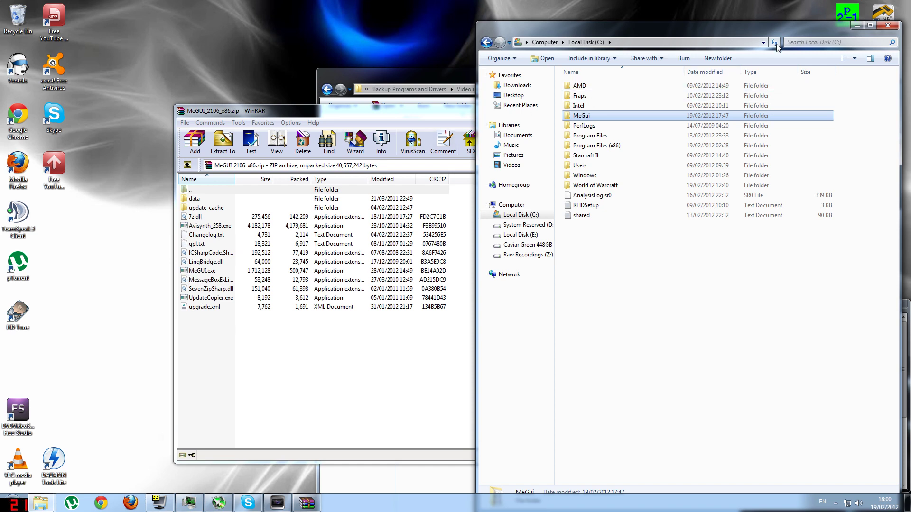
left_click(888, 25)
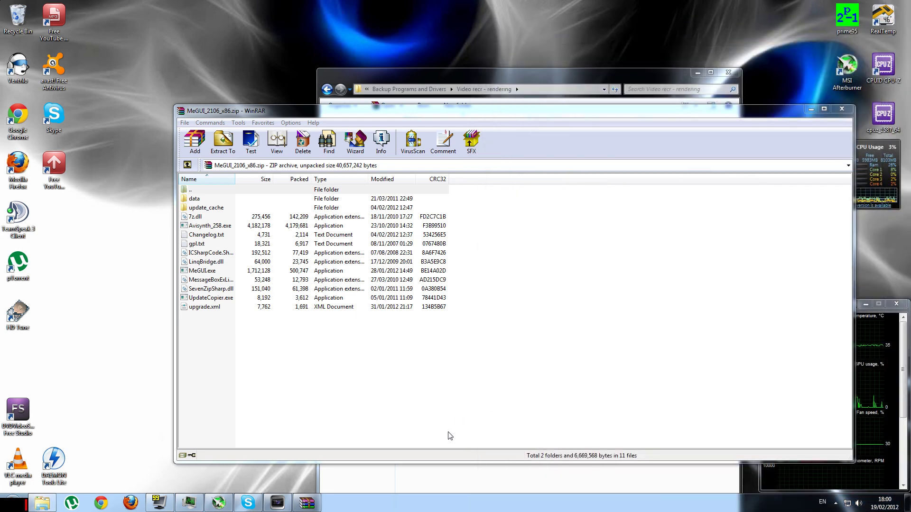
Close the MeGUI_2106_x86 archive and select NeroAACCodec-1.5.1 in the rendering folder.
left_click(430, 472)
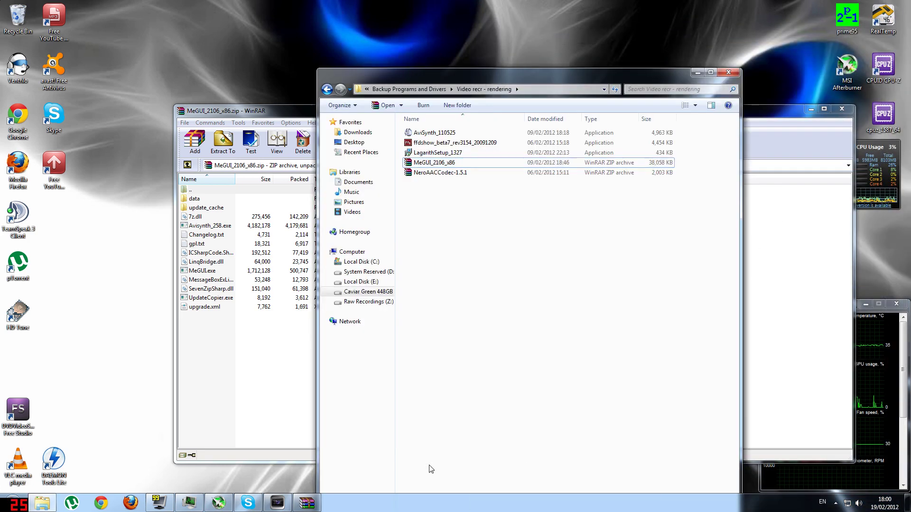
left_click(448, 172)
left_click(461, 179)
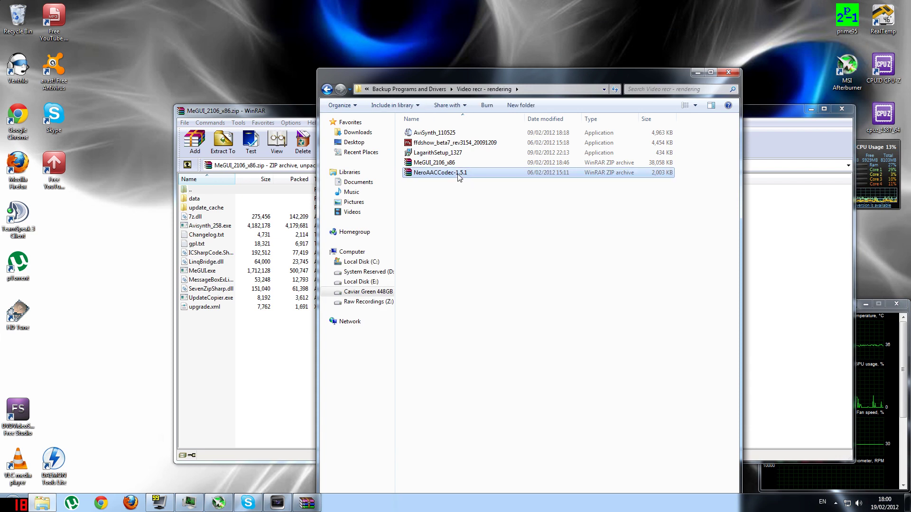
left_click(474, 202)
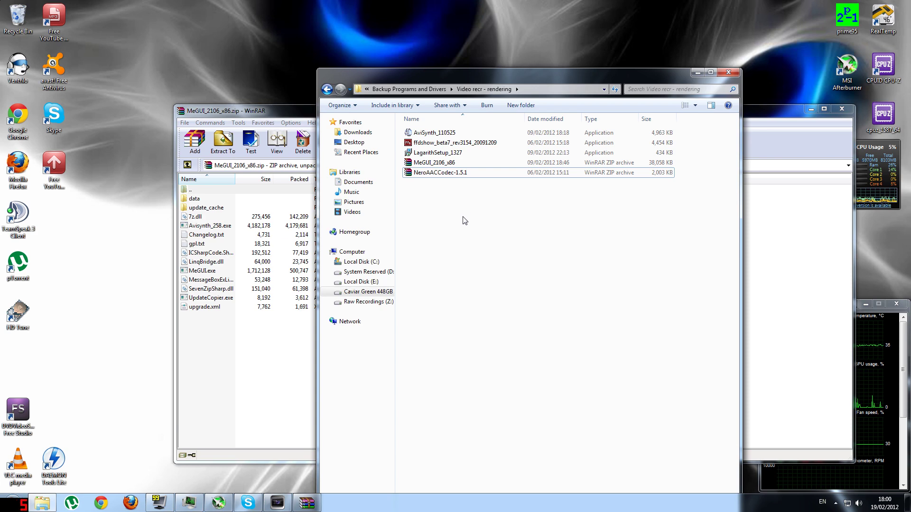
left_click(219, 349)
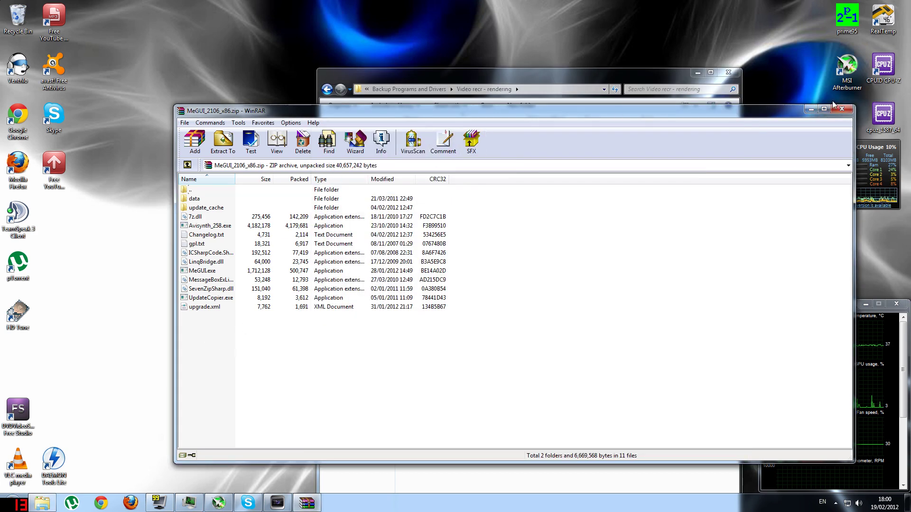
left_click(848, 110)
left_click(429, 173)
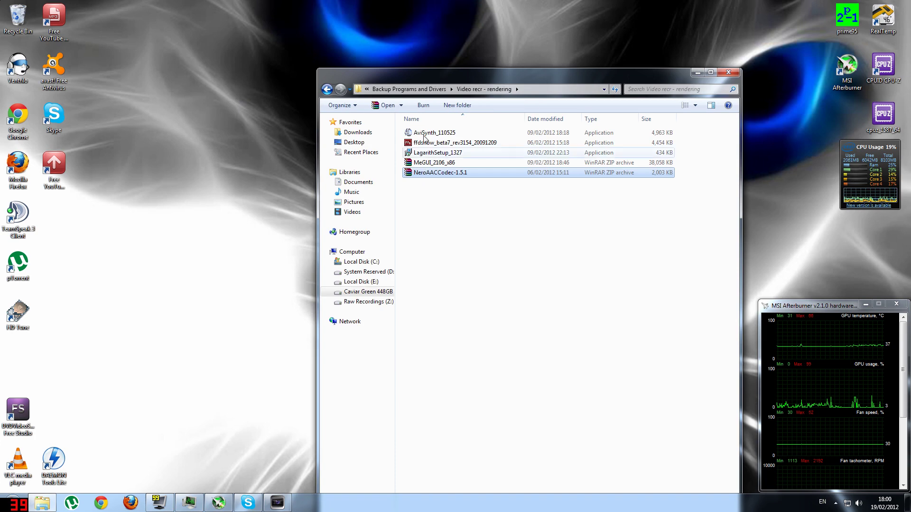
left_click_drag(442, 86, 460, 69)
Open C:\MeGui through Computer and launch the MeGUI application.
left_click(13, 503)
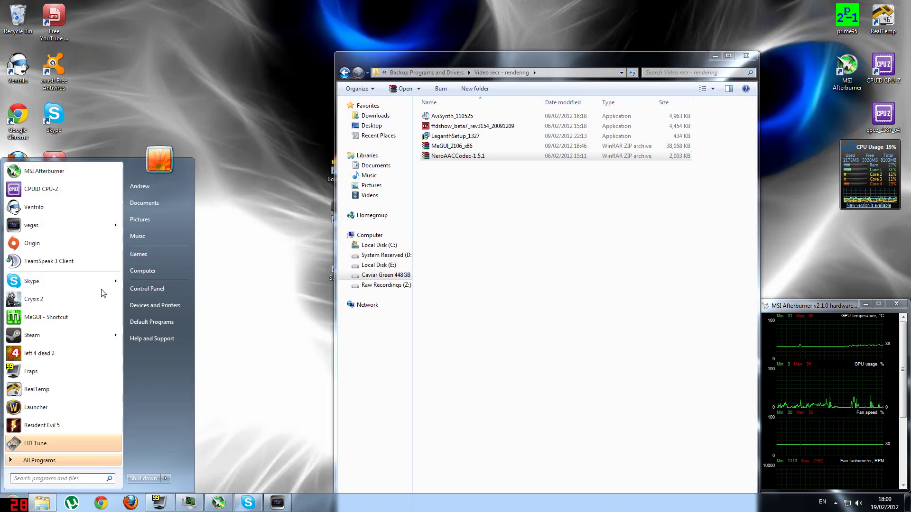
left_click(137, 273)
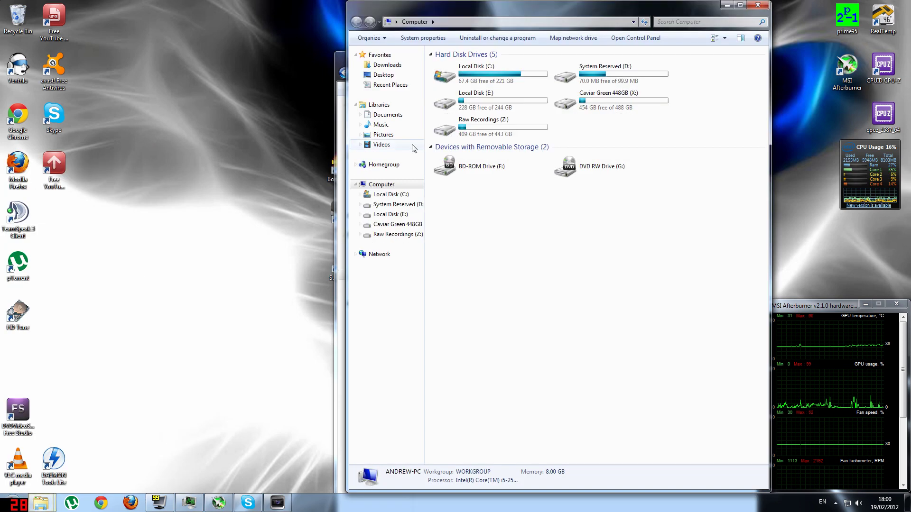
double_click(476, 67)
left_click(454, 98)
double_click(454, 97)
left_click(439, 294)
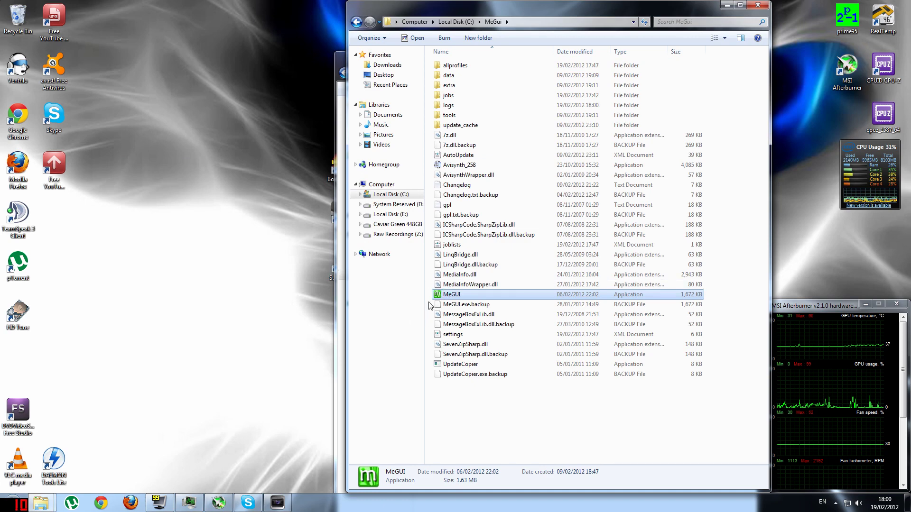
Check the NeroAacEnc path in MeGUI's External Program Settings.
left_click(192, 126)
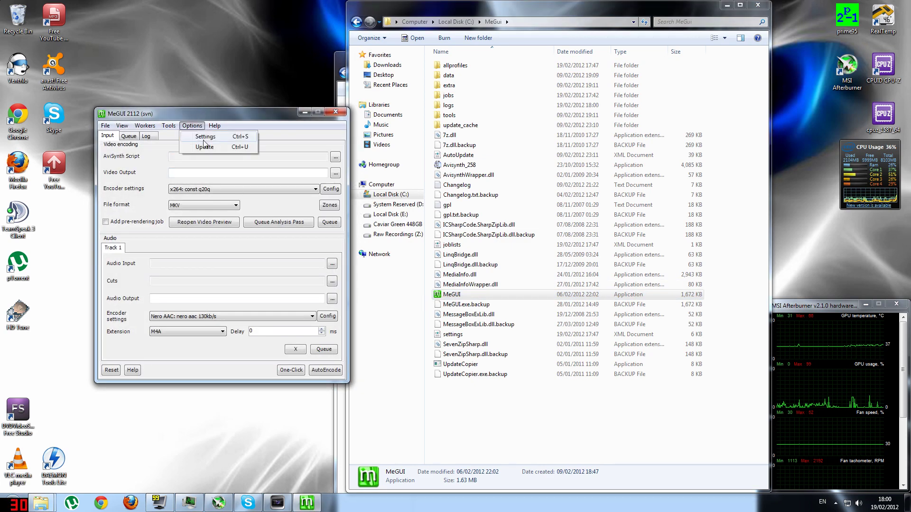
left_click(204, 138)
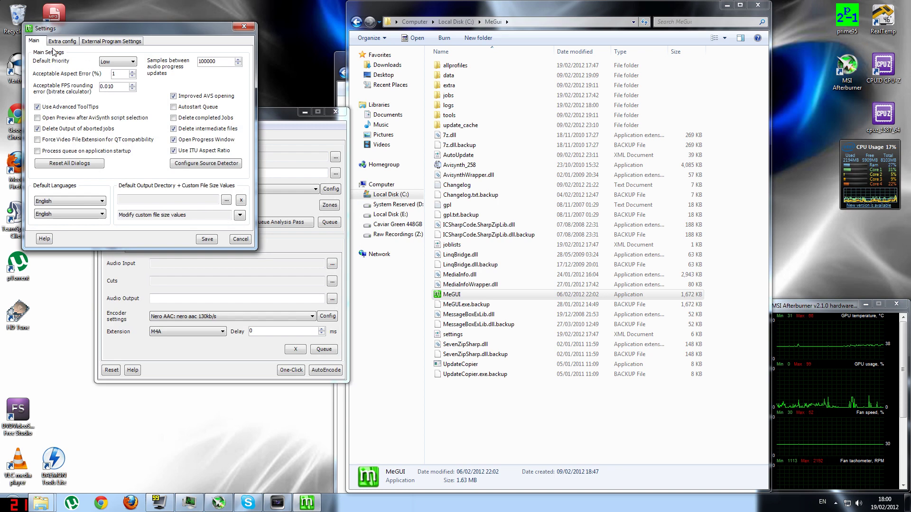
left_click(122, 42)
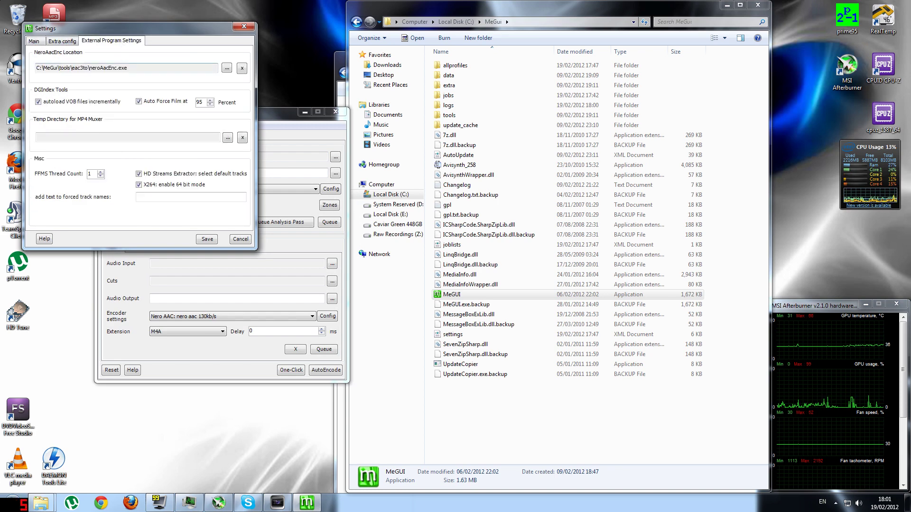
left_click_drag(128, 68, 36, 68)
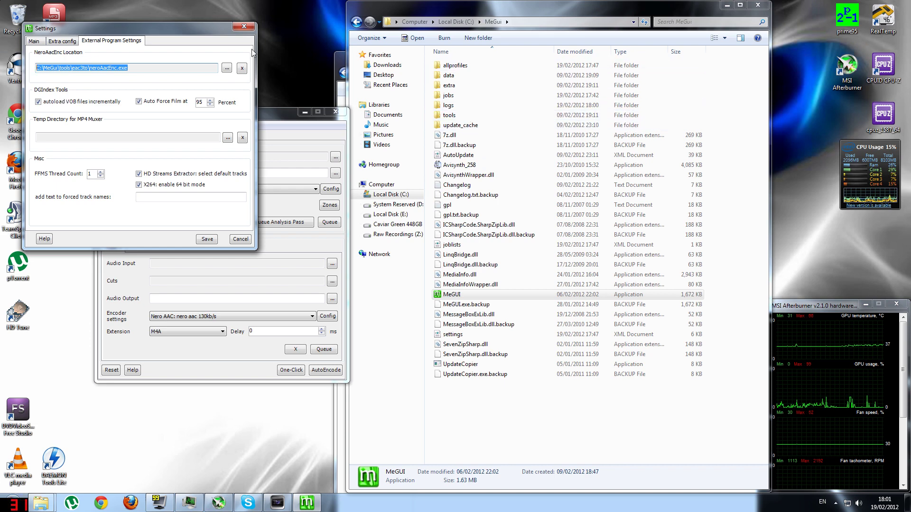
Browse to C:\MeGui\tools\eac3to, select the three neroAac files, and cancel Settings.
double_click(441, 116)
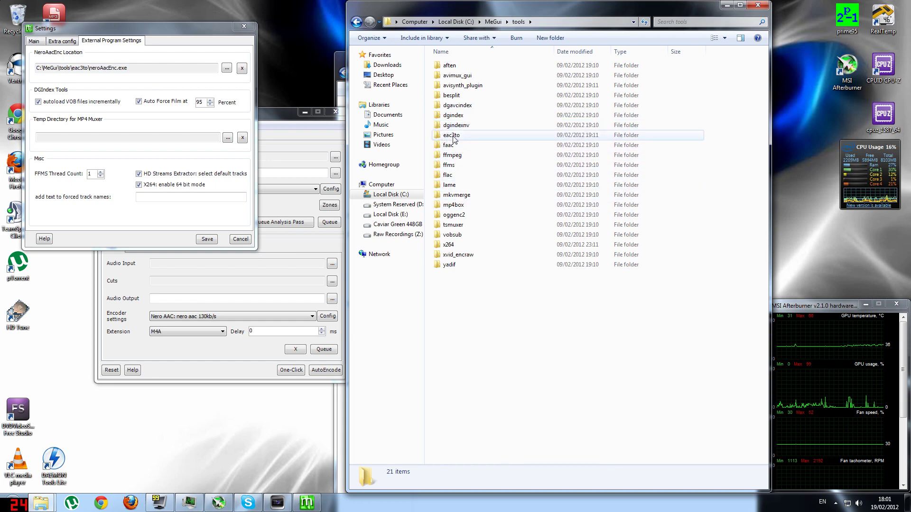
double_click(453, 136)
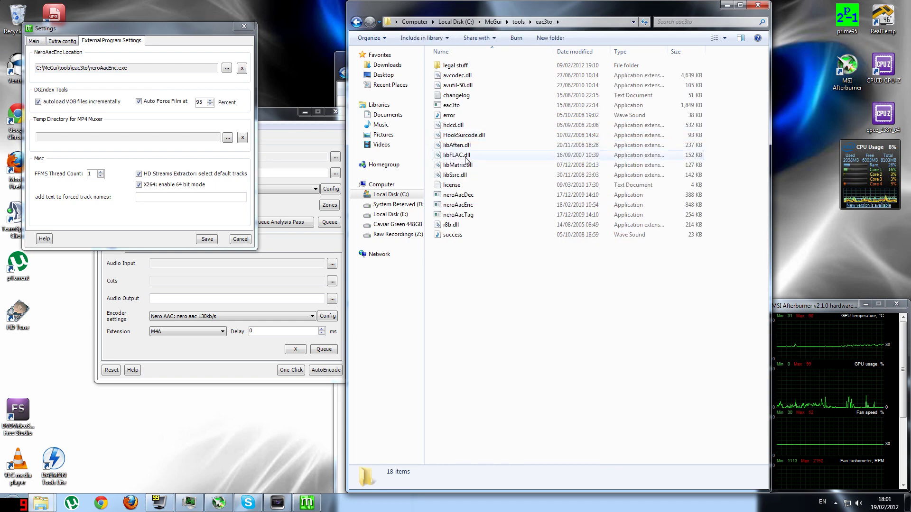
left_click(464, 215)
left_click(459, 195, "shift")
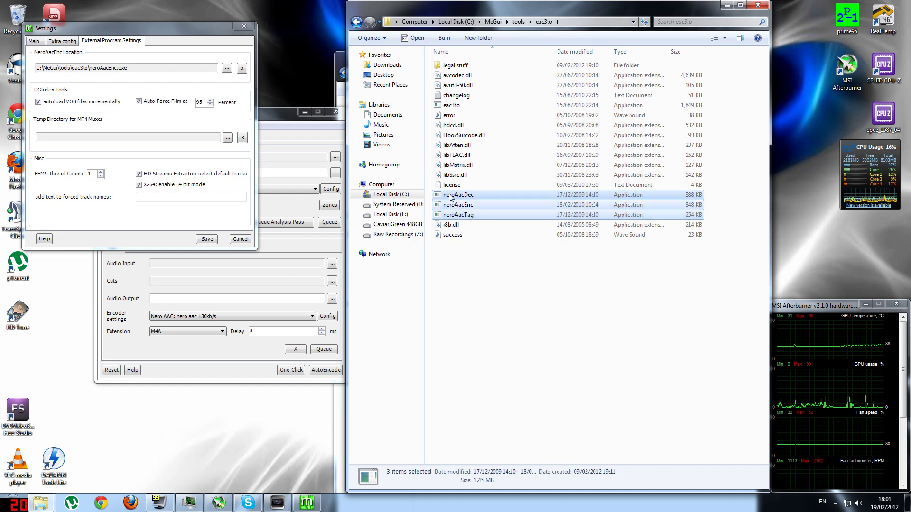
left_click(244, 26)
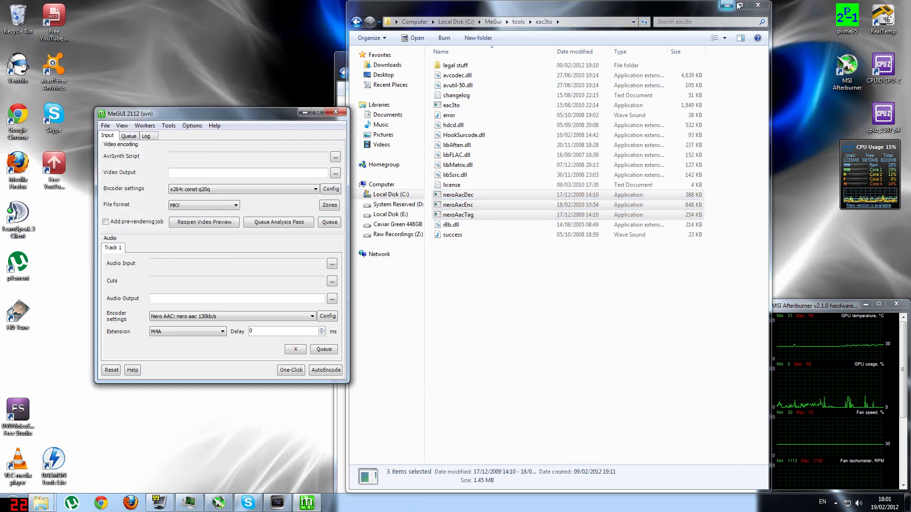
left_click(728, 5)
Browse NeroAACCodec-1.5.1.zip's linux and win32 folders in WinRAR, selecting the three win32 executables.
double_click(446, 157)
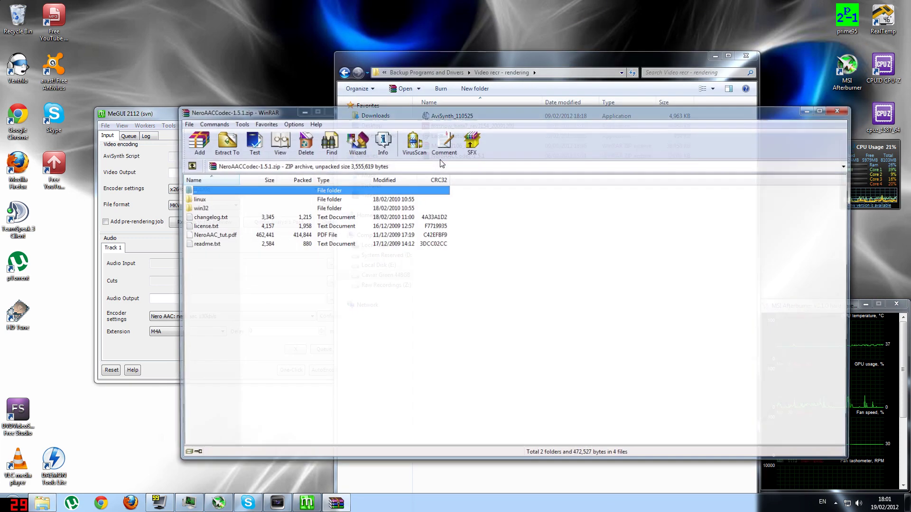
left_click_drag(215, 283, 204, 222)
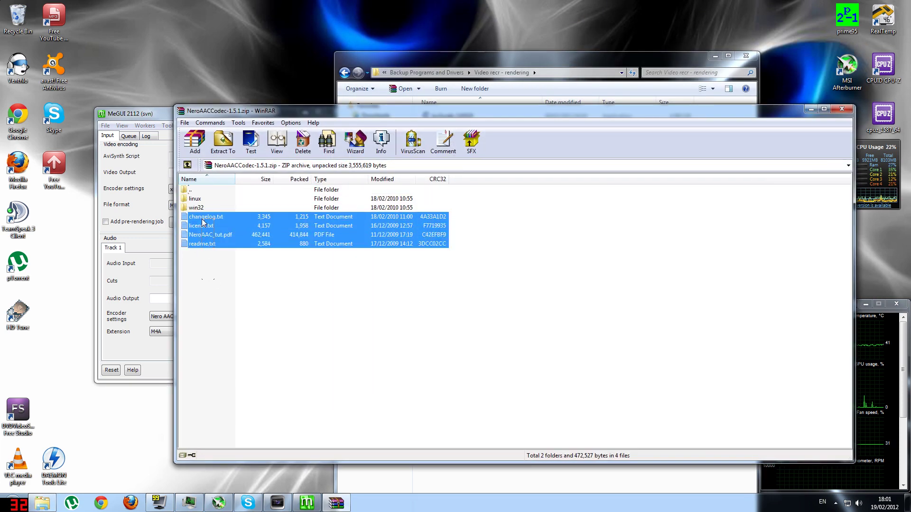
left_click(215, 256)
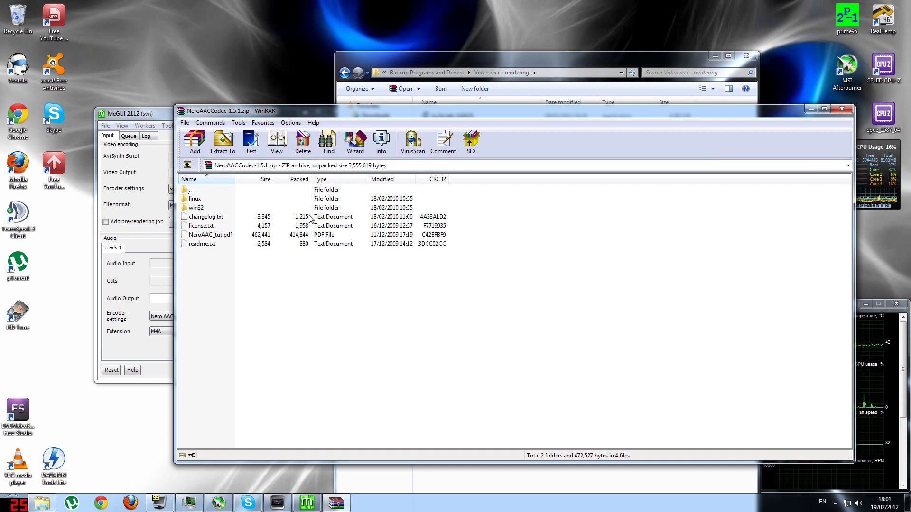
left_click(148, 114)
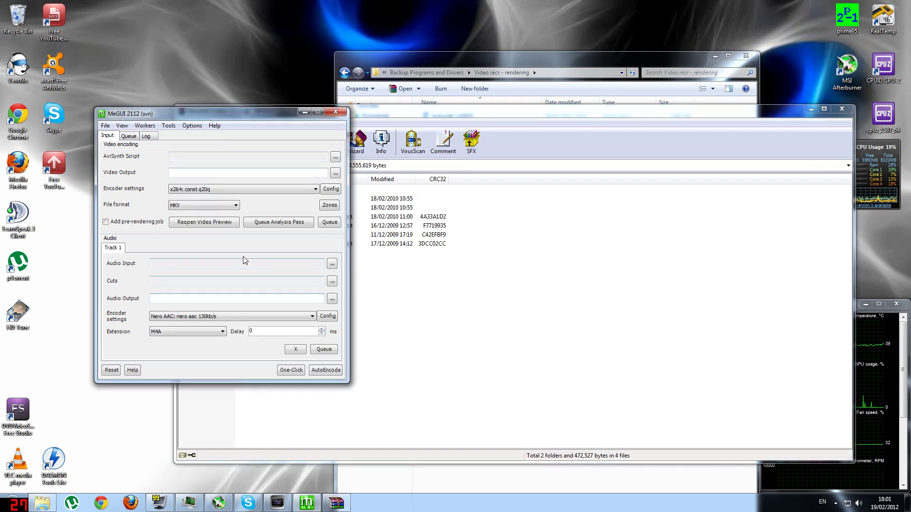
left_click(443, 326)
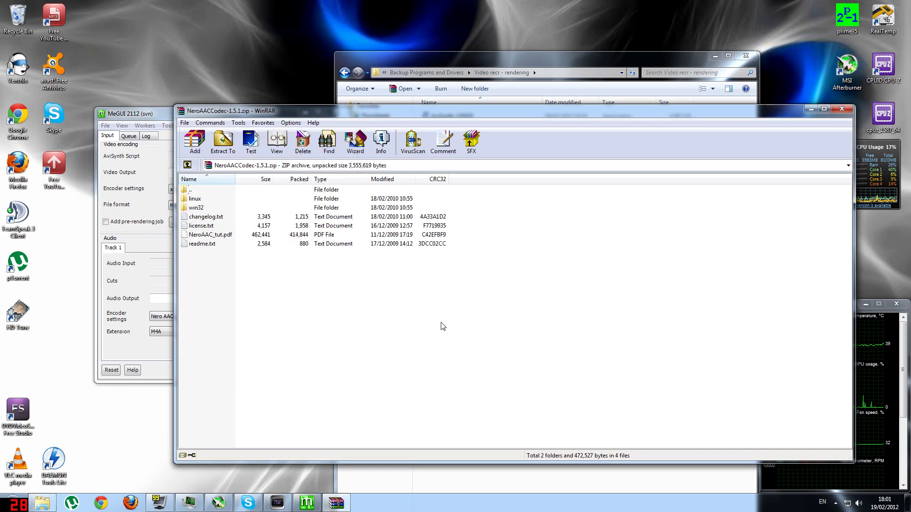
left_click(207, 202)
left_click(188, 208)
double_click(187, 203)
key("BackSpace")
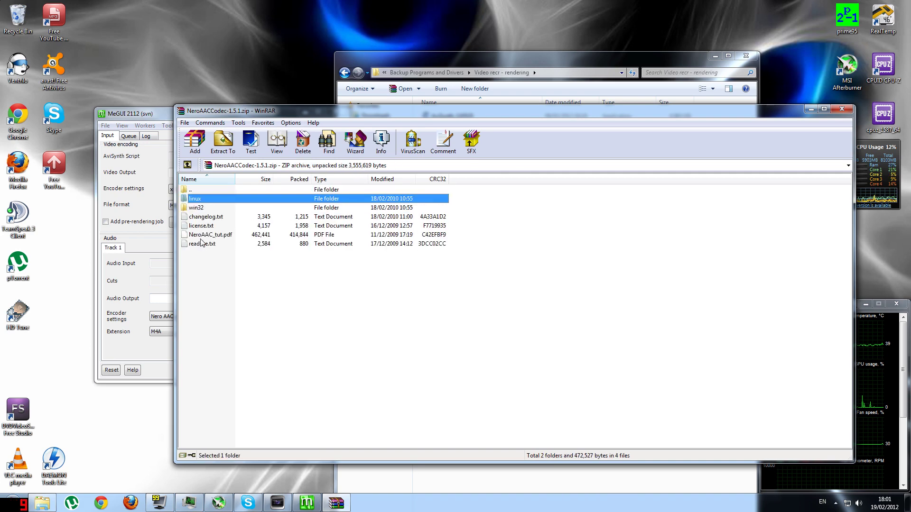
double_click(188, 209)
key("ctrl+a")
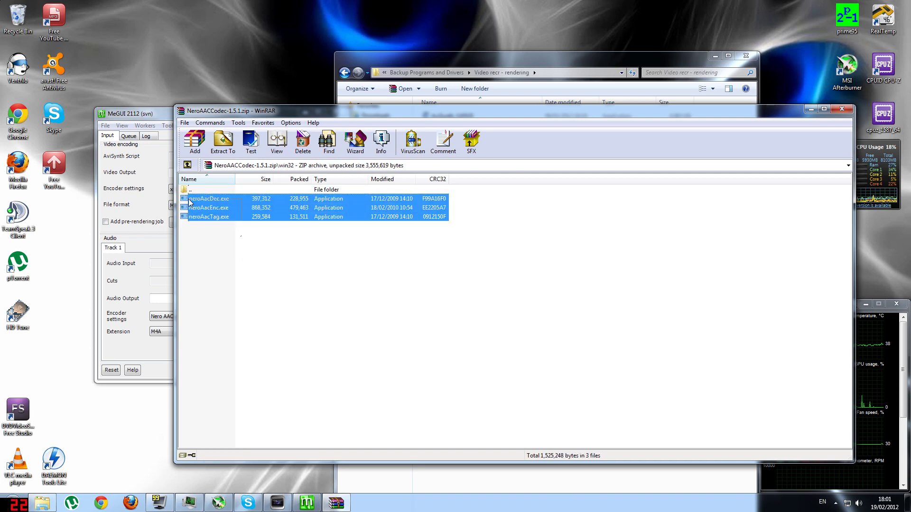
Recheck MeGUI's NeroAacEnc path, cancel Settings, and close MeGUI and the Nero archive.
left_click(149, 151)
left_click(192, 126)
left_click(204, 138)
left_click(136, 64)
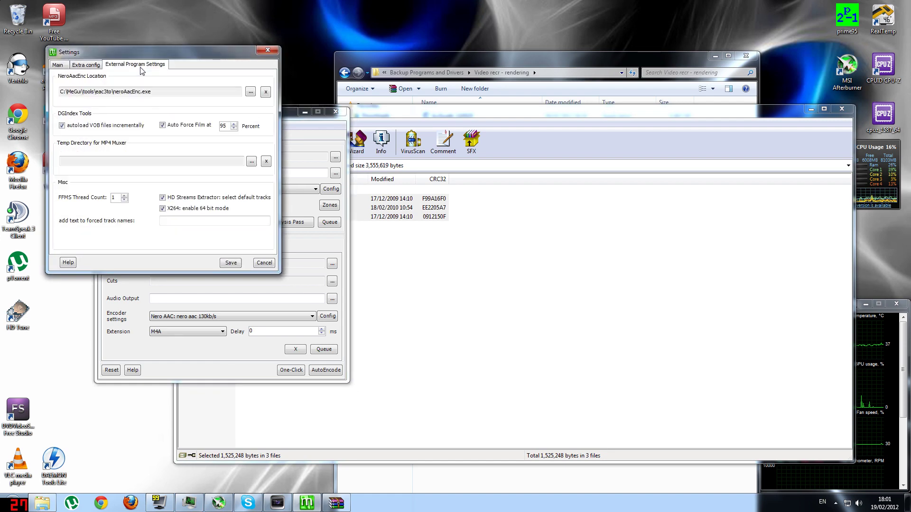
left_click_drag(152, 92, 72, 77)
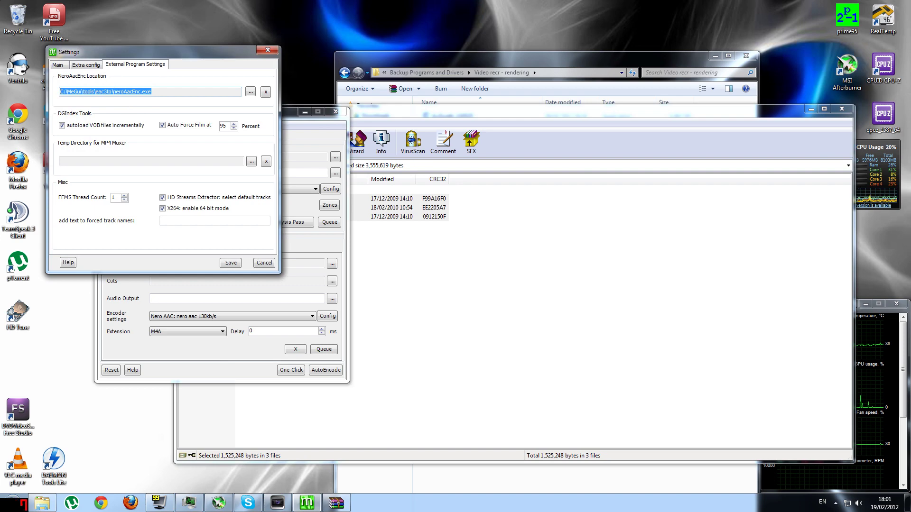
left_click(257, 263)
left_click(336, 113)
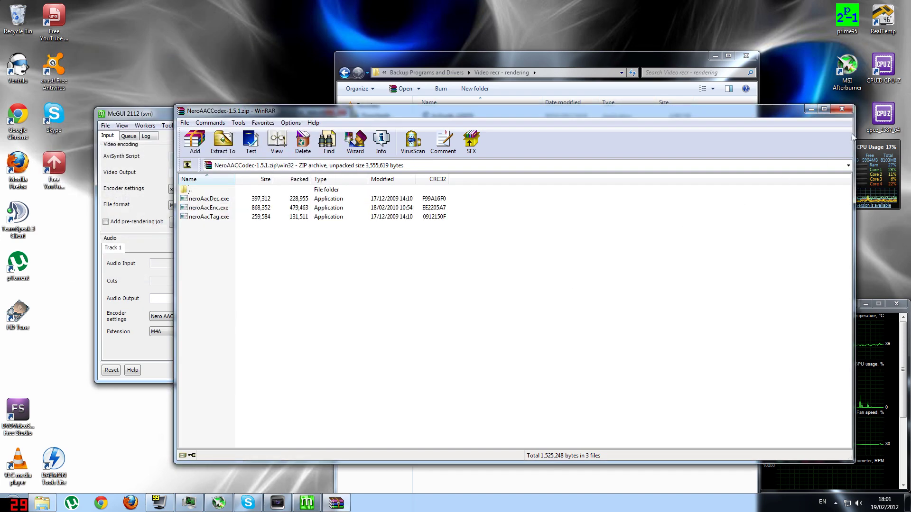
key("alt+F4")
Launch MeGUI from the Start menu, set it aside, and restore the untitled Vegas Pro project.
left_click(13, 503)
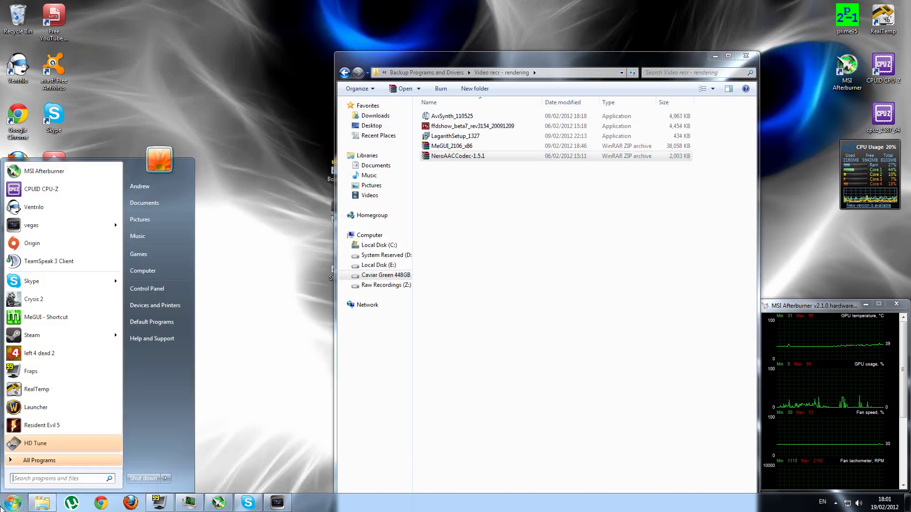
left_click(56, 322)
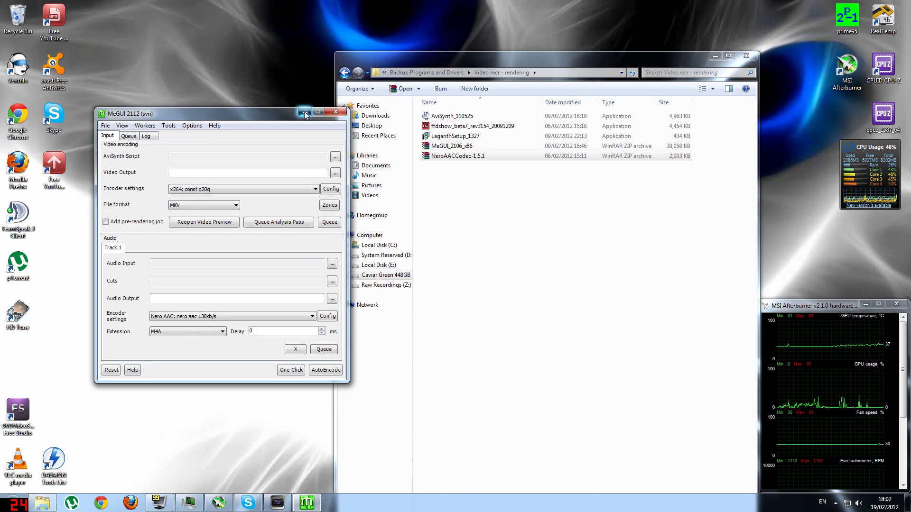
left_click(303, 112)
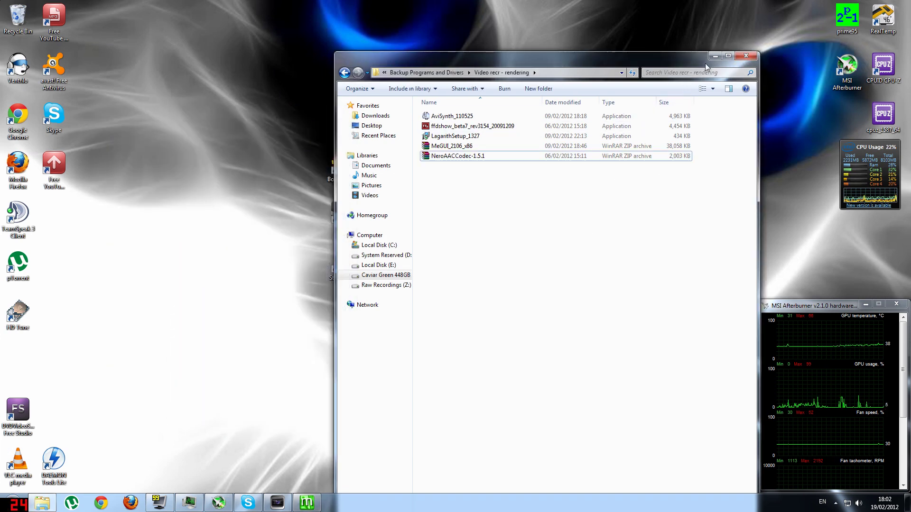
left_click(714, 55)
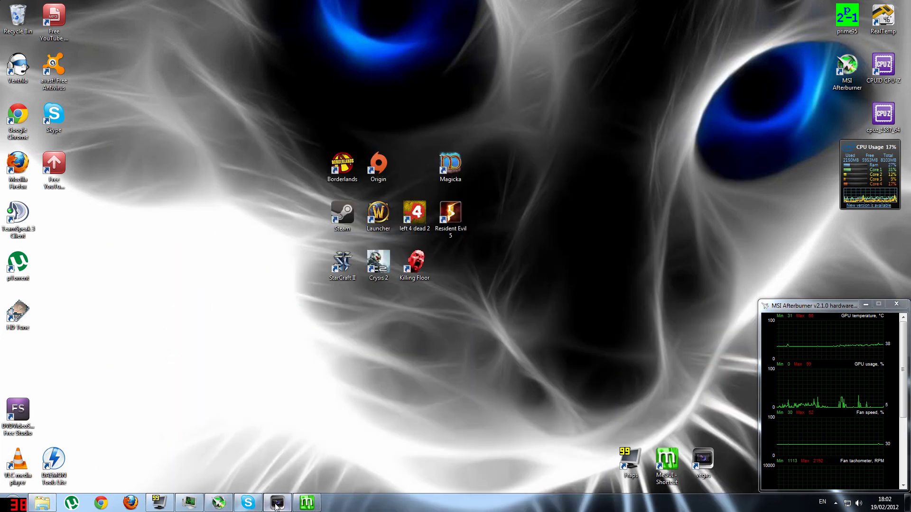
left_click(276, 504)
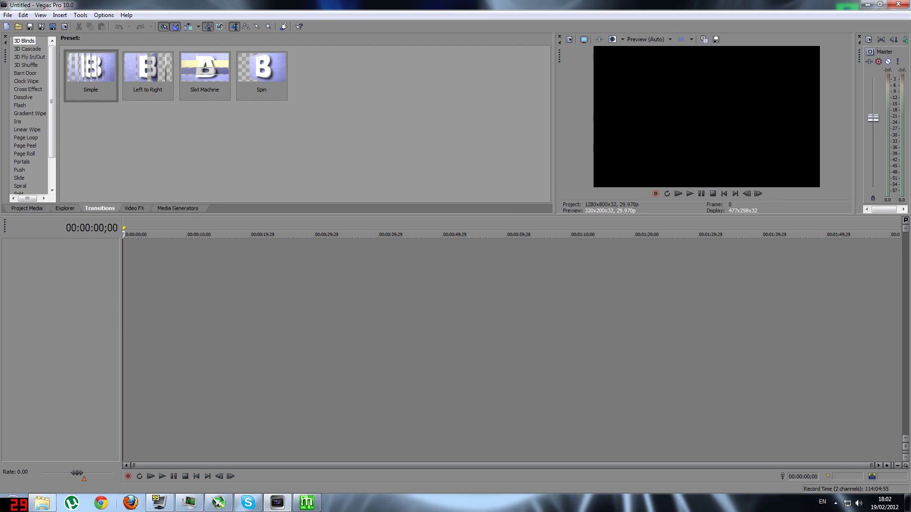
left_click(33, 506)
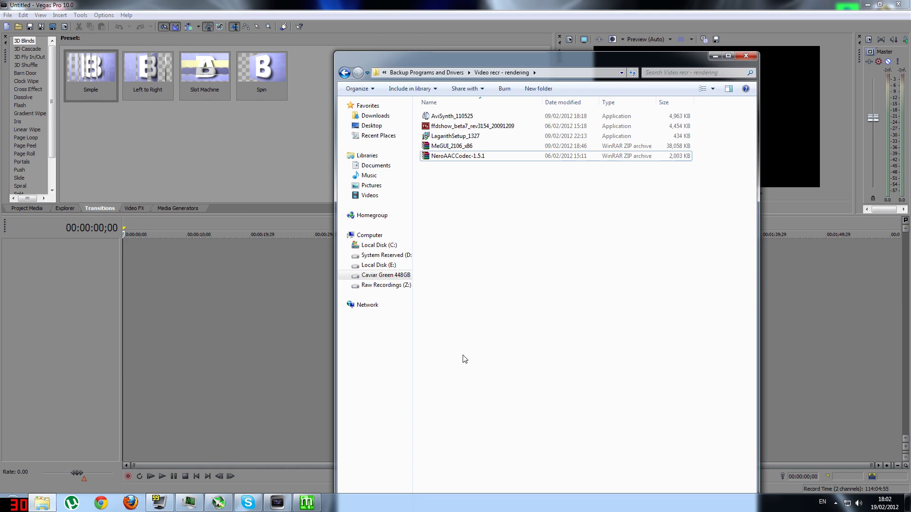
left_click(746, 56)
left_click(14, 503)
left_click(172, 268)
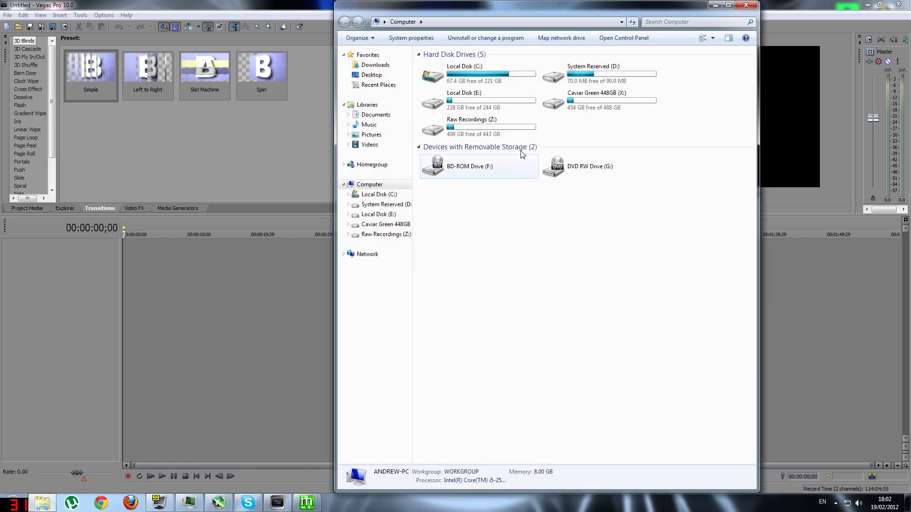
double_click(519, 122)
double_click(499, 80)
left_click(441, 79)
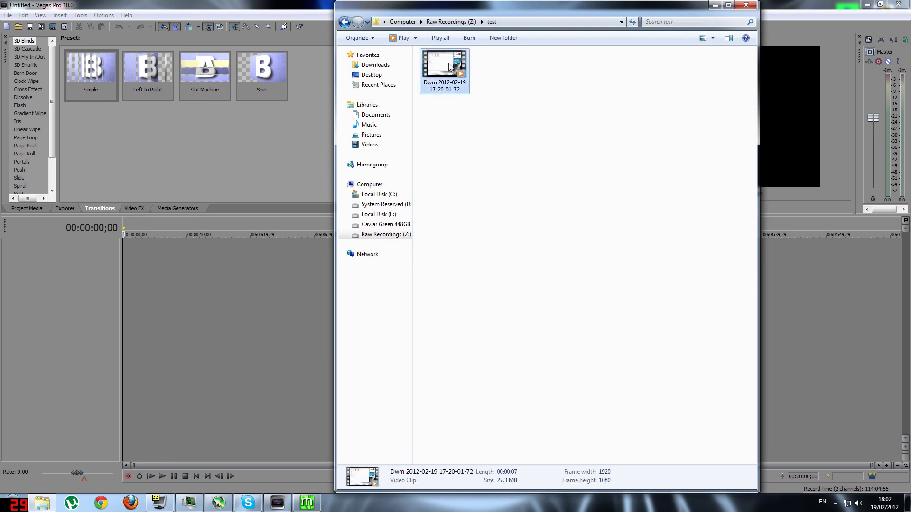
key("BackSpace")
double_click(500, 84)
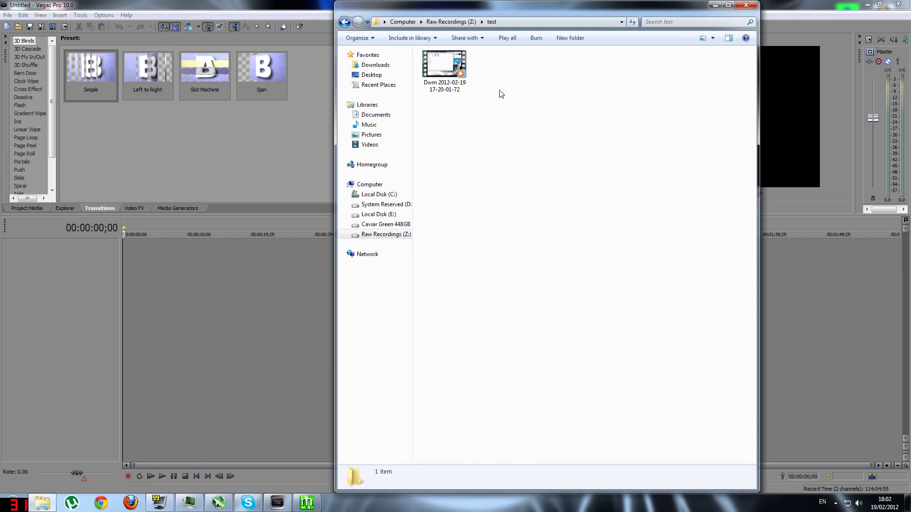
left_click_drag(443, 12, 637, 92)
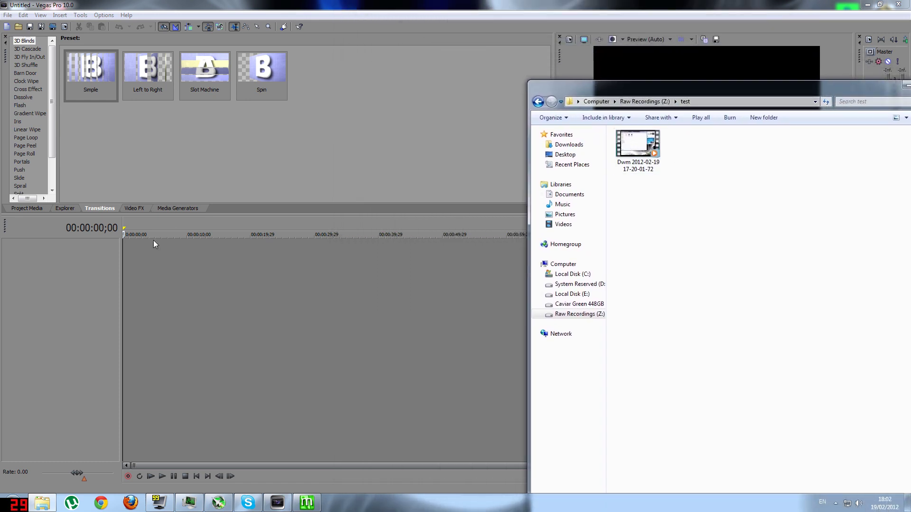
left_click_drag(626, 148, 125, 263)
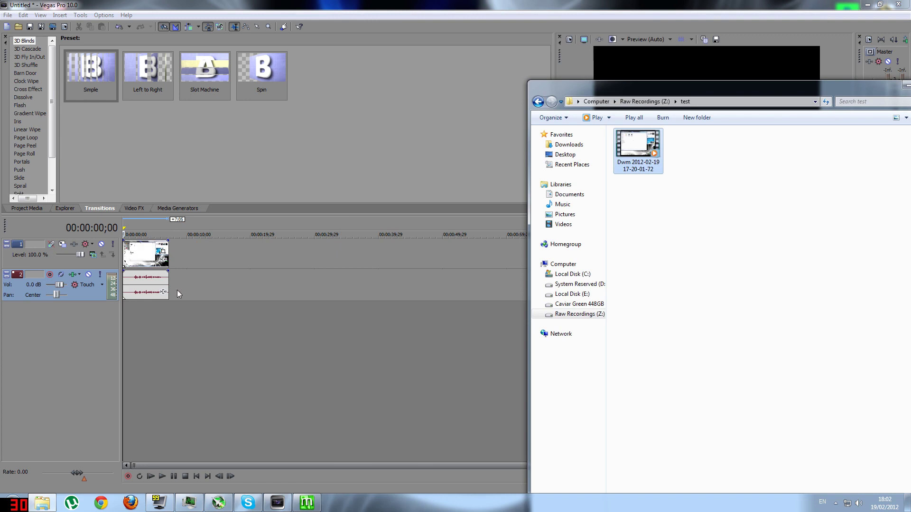
Double-click the clip to select 00:00:00;00 to 00:00:07;05, then open the File menu.
left_click(144, 326)
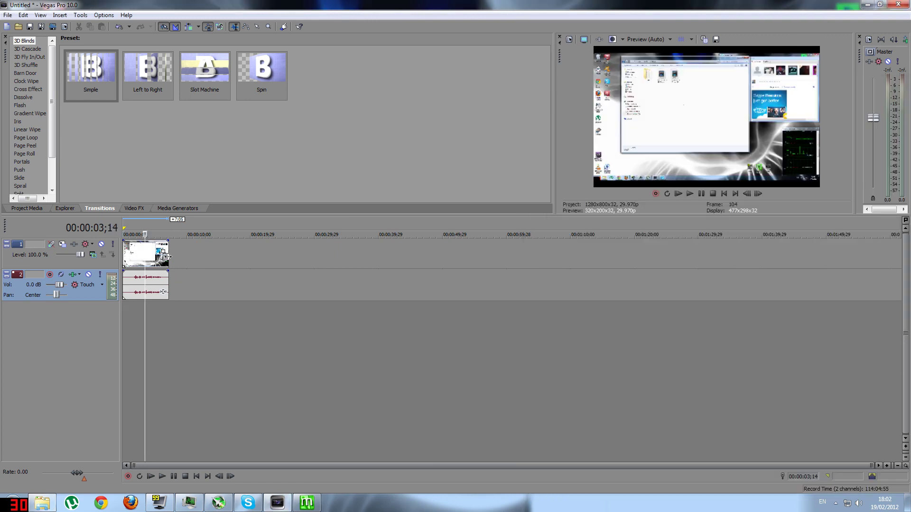
left_click(171, 325)
double_click(171, 325)
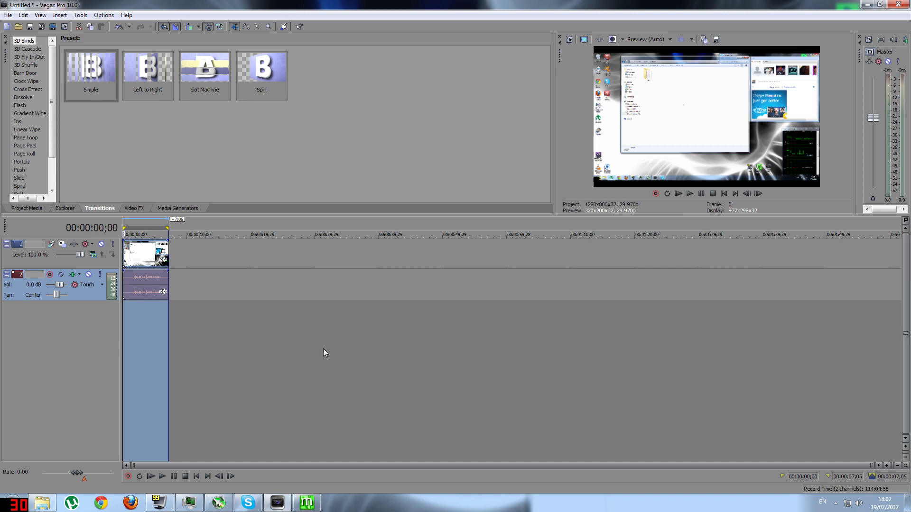
left_click(4, 13)
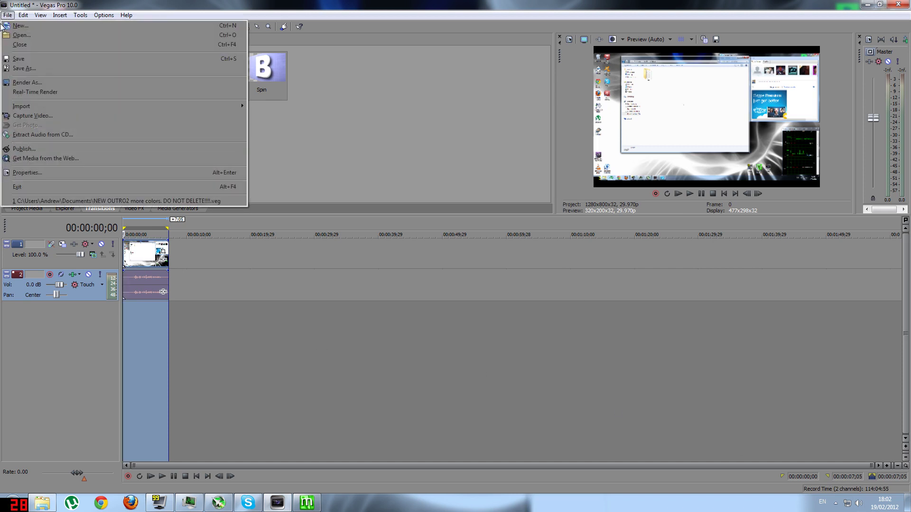
left_click(42, 15)
left_click(41, 15)
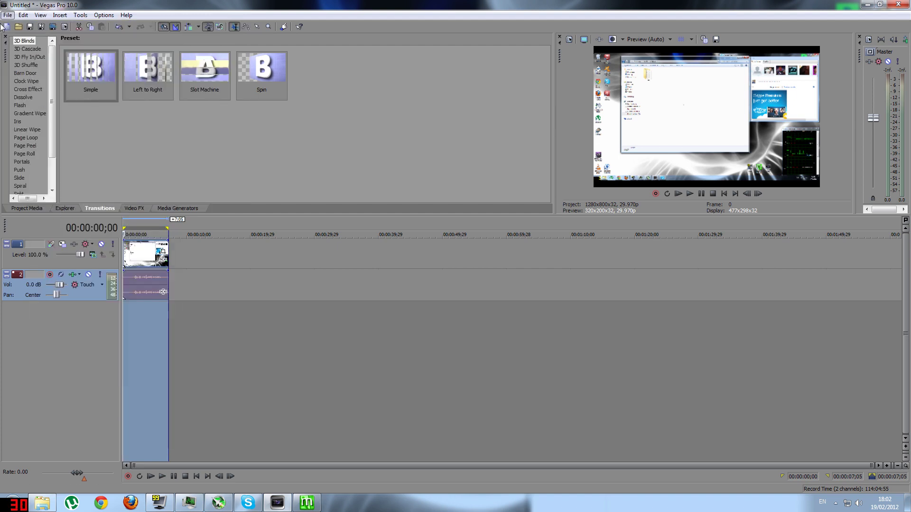
left_click(7, 15)
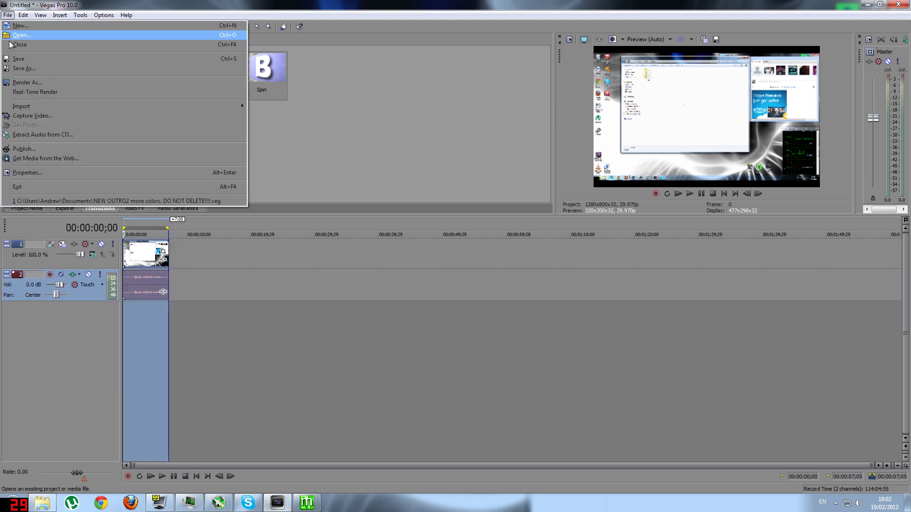
Render As test1, Video for Windows (*.avi), with the Lagarith (*) template.
left_click(29, 83)
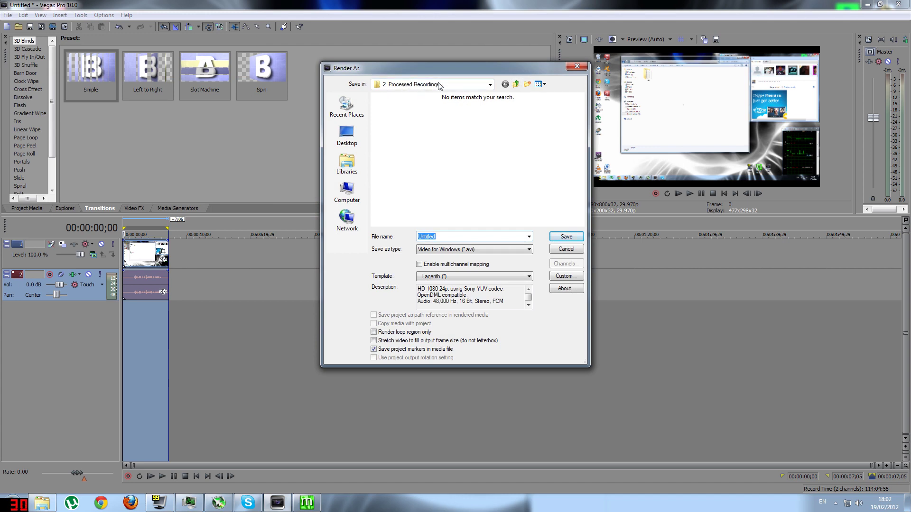
left_click(479, 277)
scroll(475, 322, "up", 3)
key("Escape")
key("alt+n")
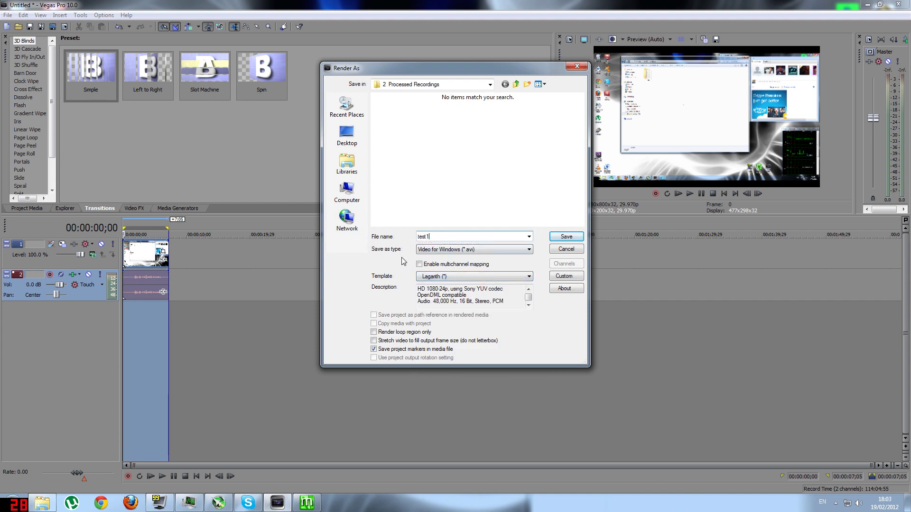
left_click(437, 253)
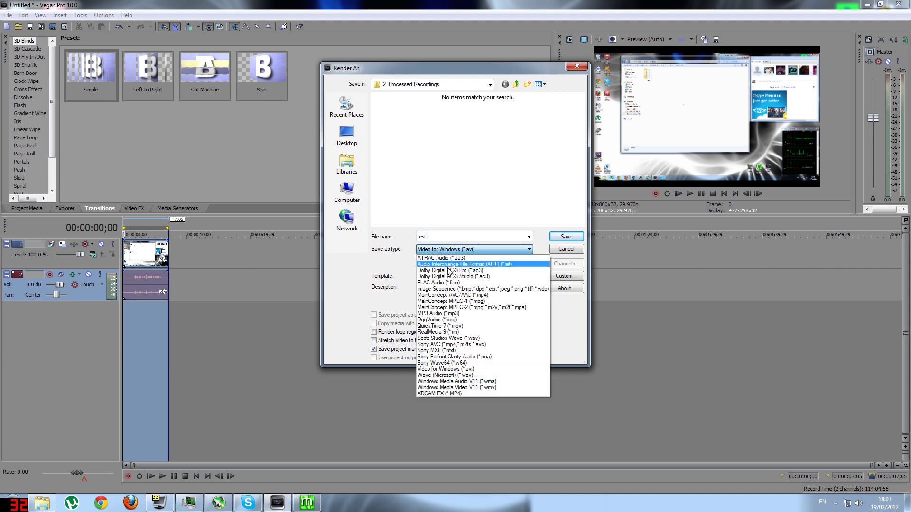
left_click(454, 369)
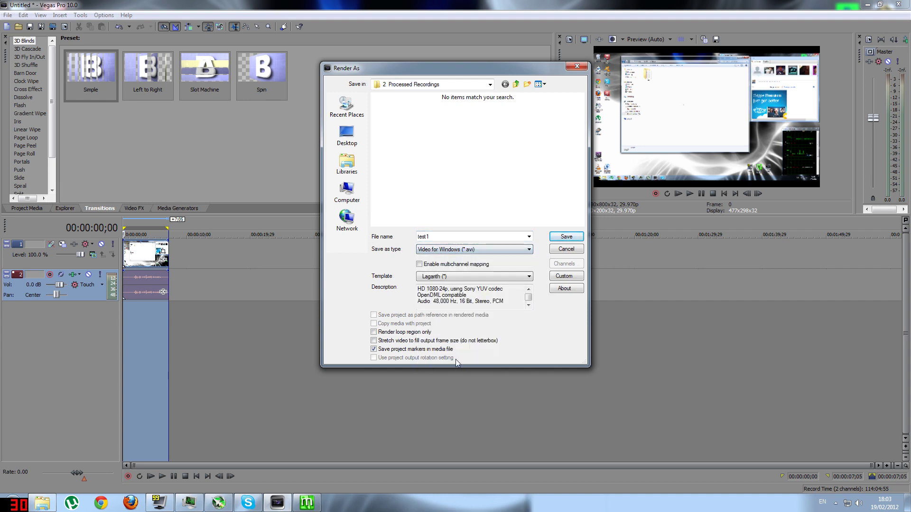
left_click(455, 280)
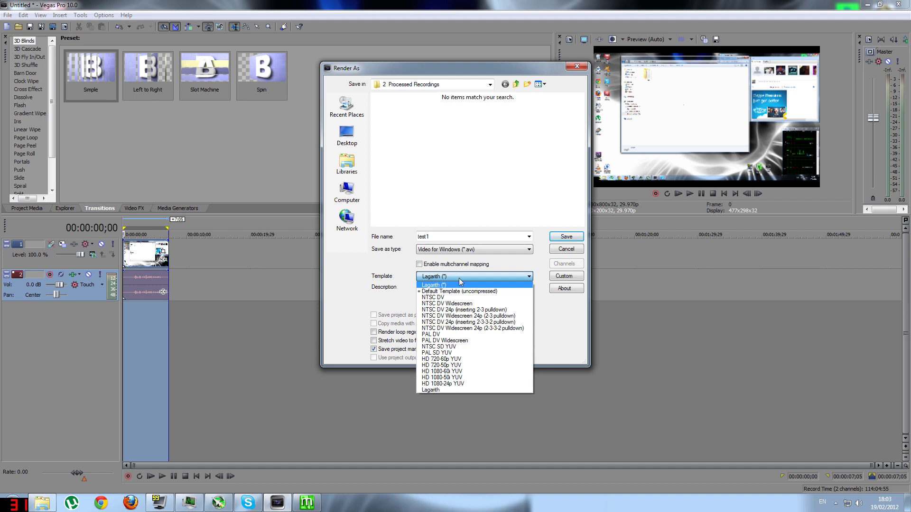
left_click(460, 283)
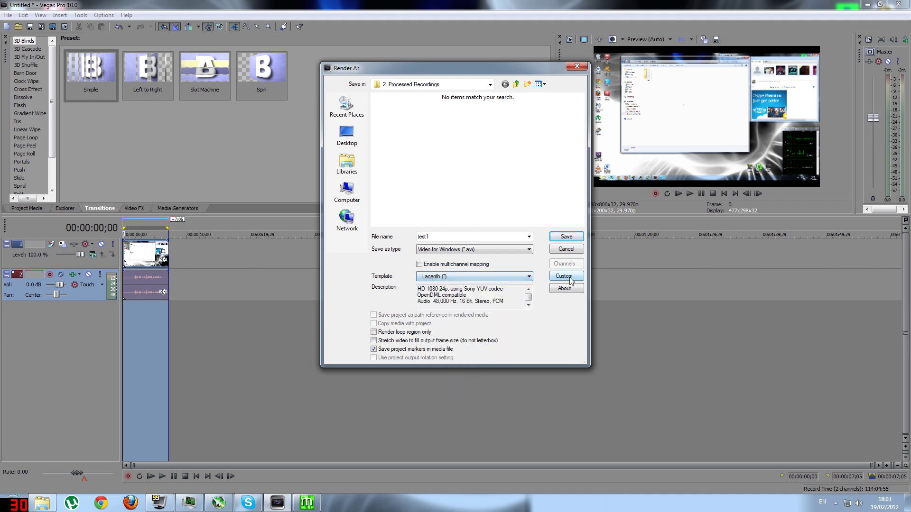
left_click(570, 277)
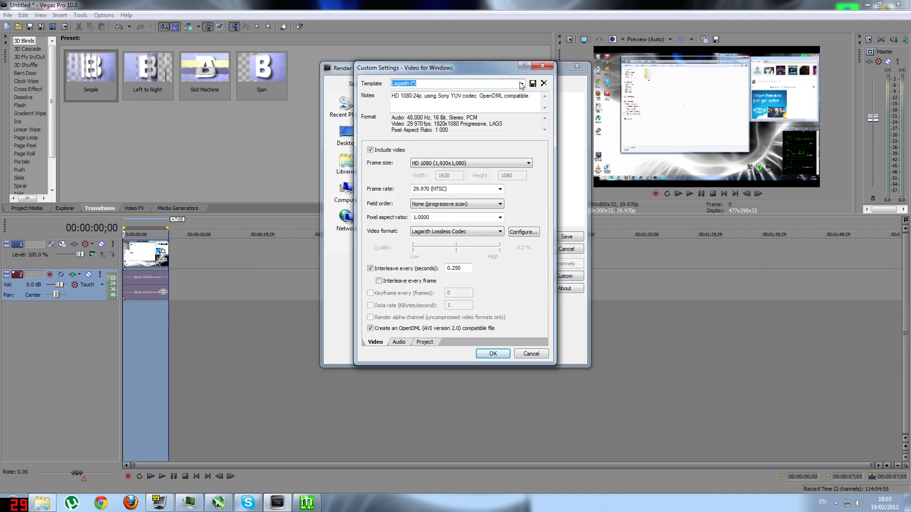
Choose the HD 1080-24p YUV template at 29.970 (NTSC) with progressive field order.
left_click_drag(495, 73, 789, 167)
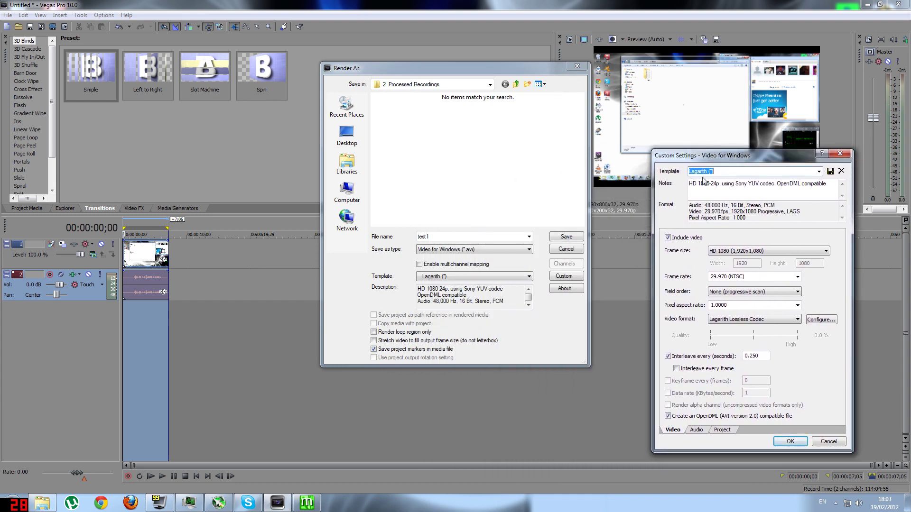
left_click(820, 171)
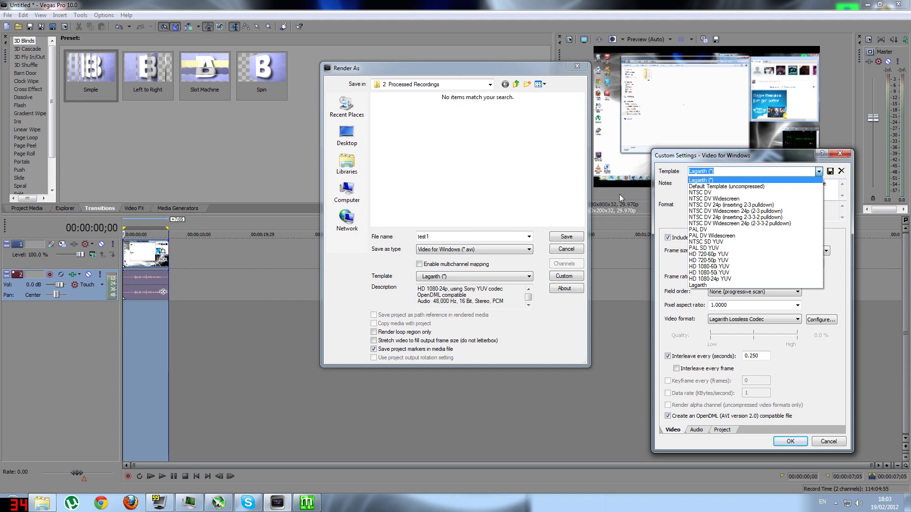
left_click(709, 162)
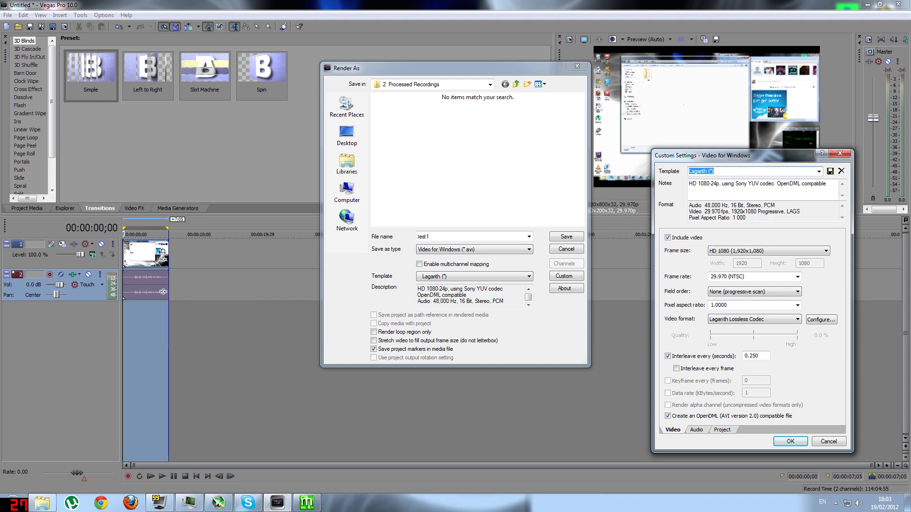
left_click(819, 172)
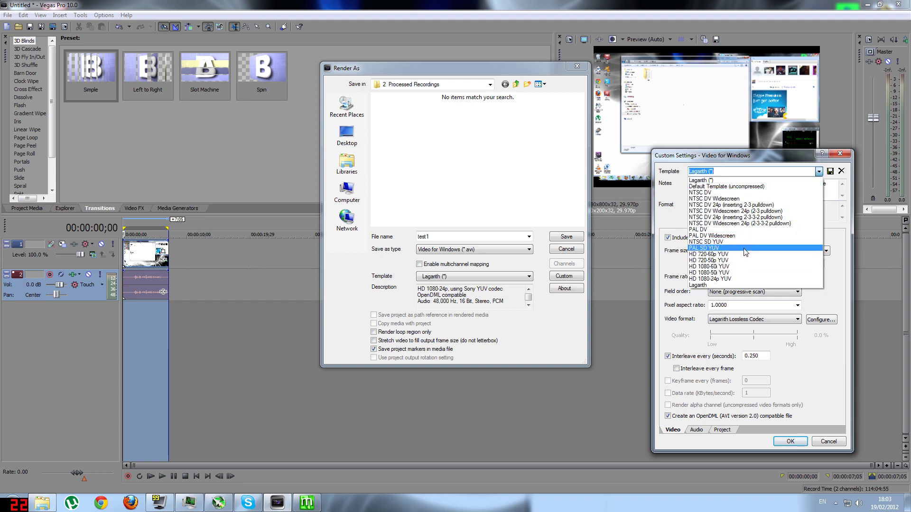
left_click(737, 279)
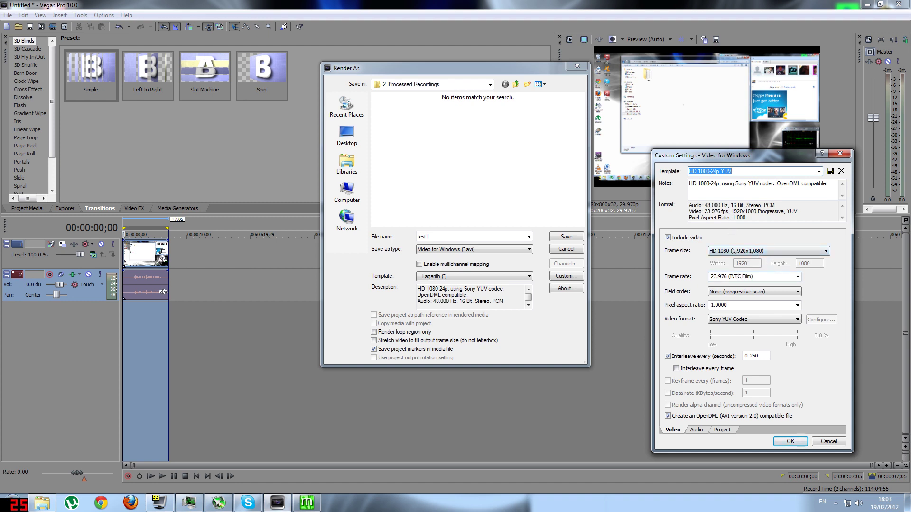
left_click(797, 277)
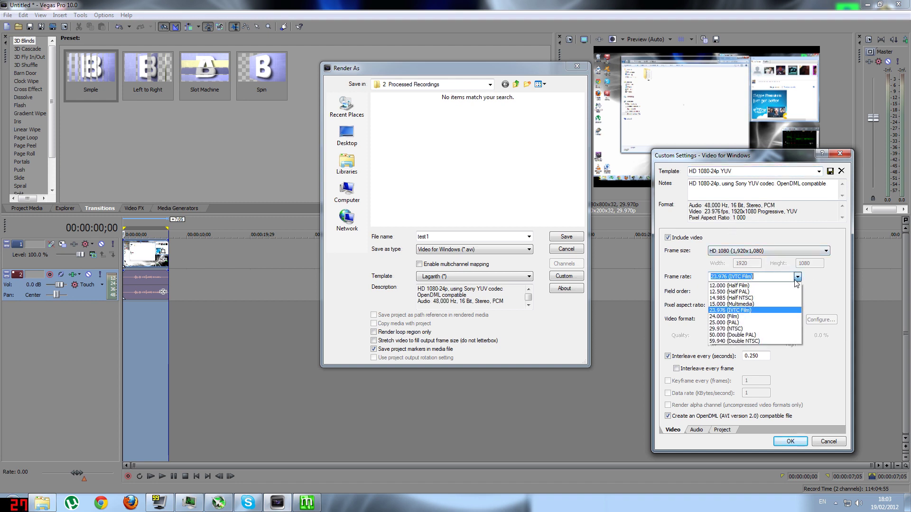
left_click(758, 328)
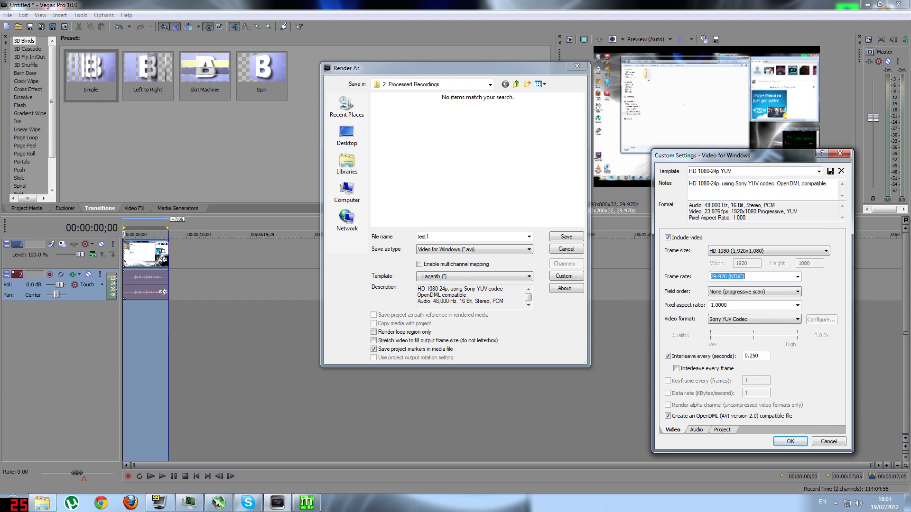
left_click(759, 291)
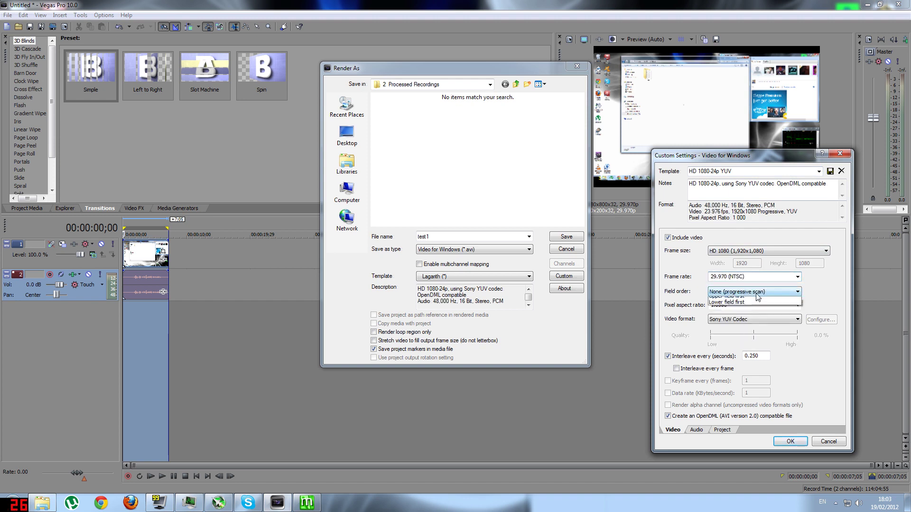
left_click(752, 295)
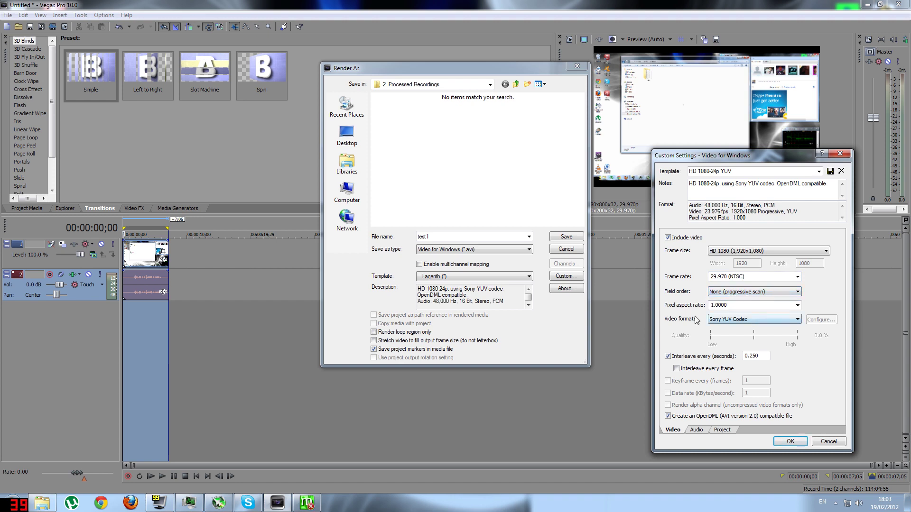
Set video format to Lagarith Lossless Codec in YV12 mode, confirm, and close Render As.
left_click(750, 324)
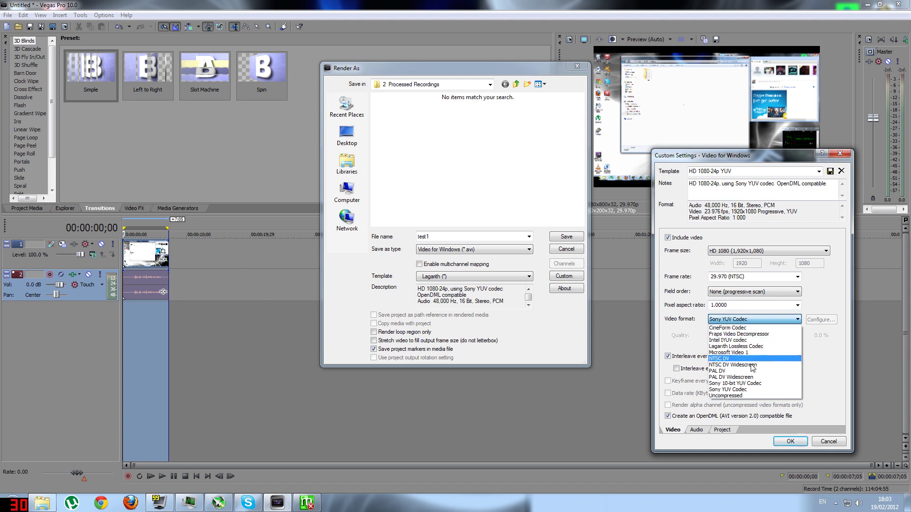
left_click(749, 346)
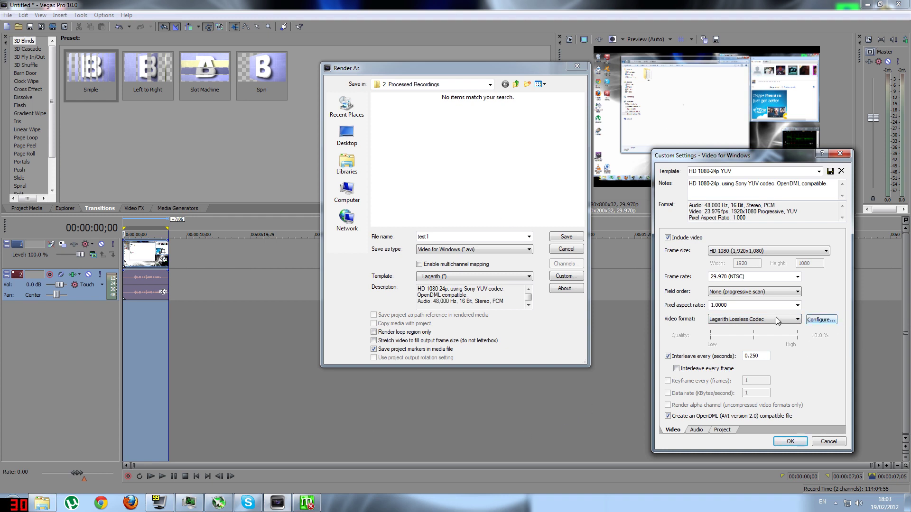
left_click(820, 320)
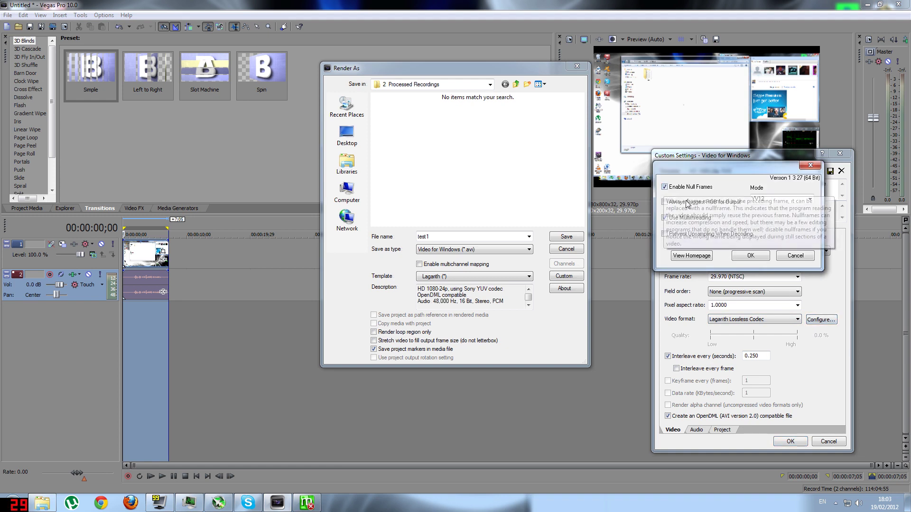
mouse_move(692, 219)
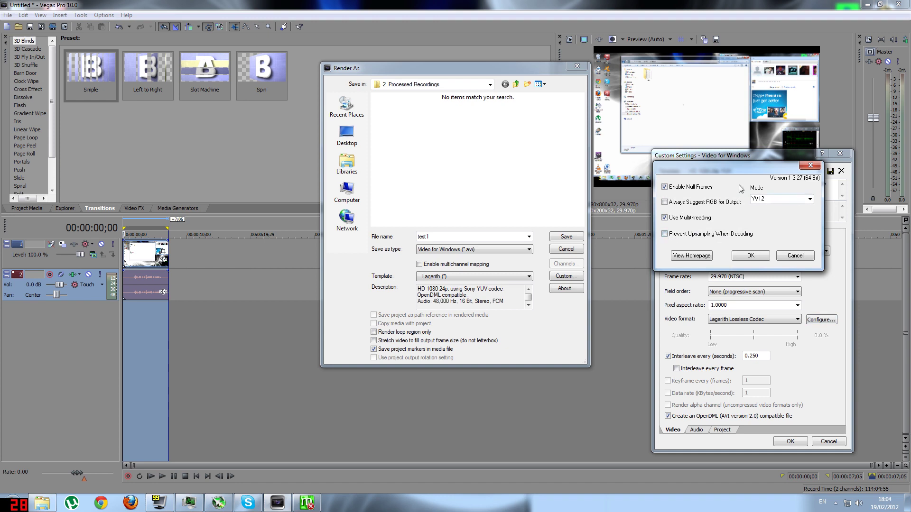
left_click(778, 198)
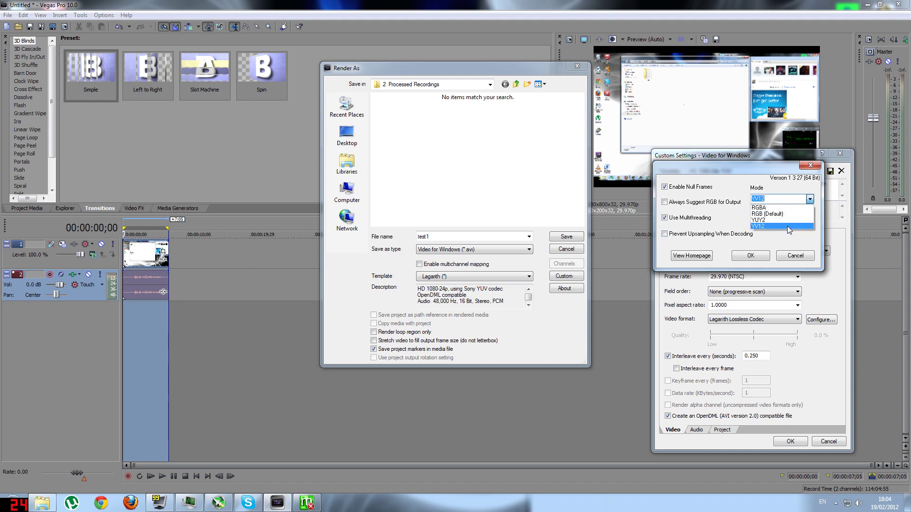
left_click(787, 226)
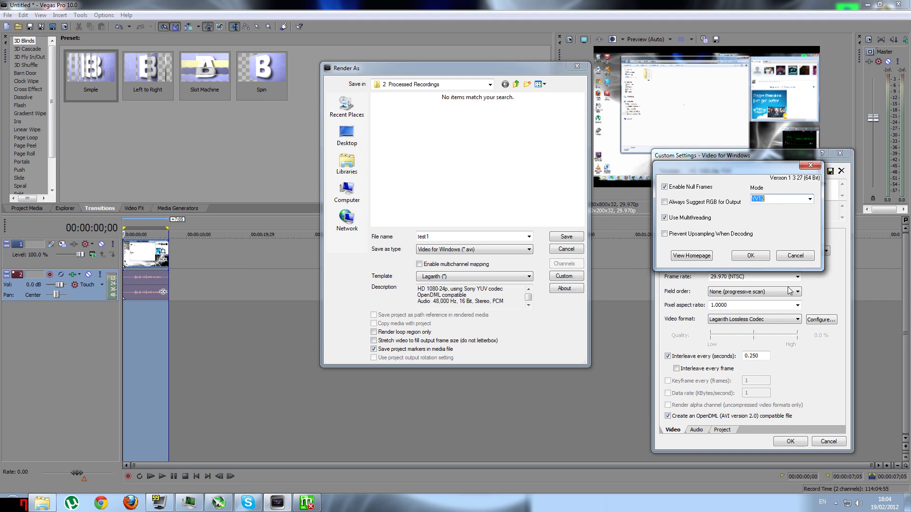
left_click(747, 257)
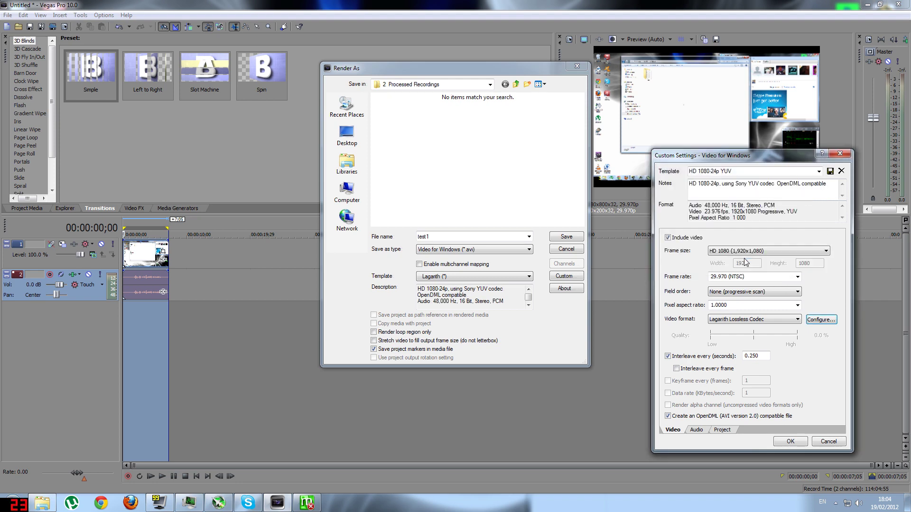
left_click(790, 441)
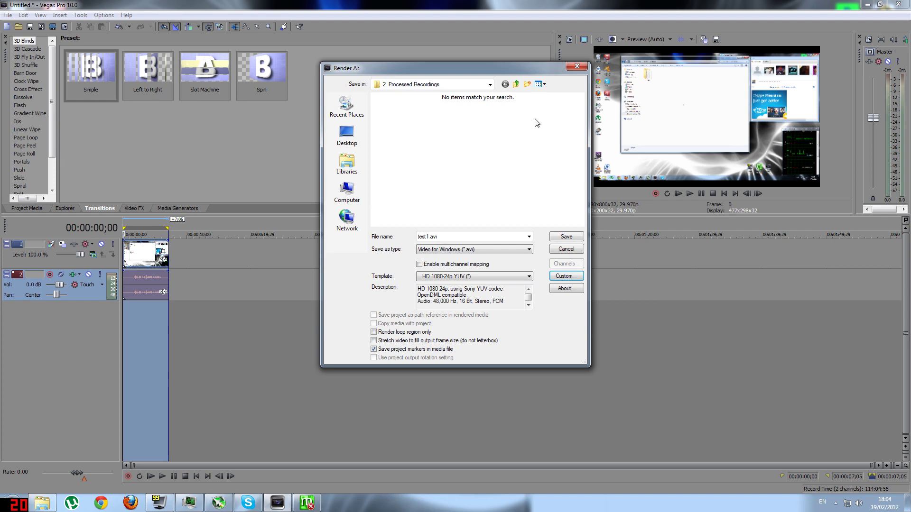
left_click(577, 67)
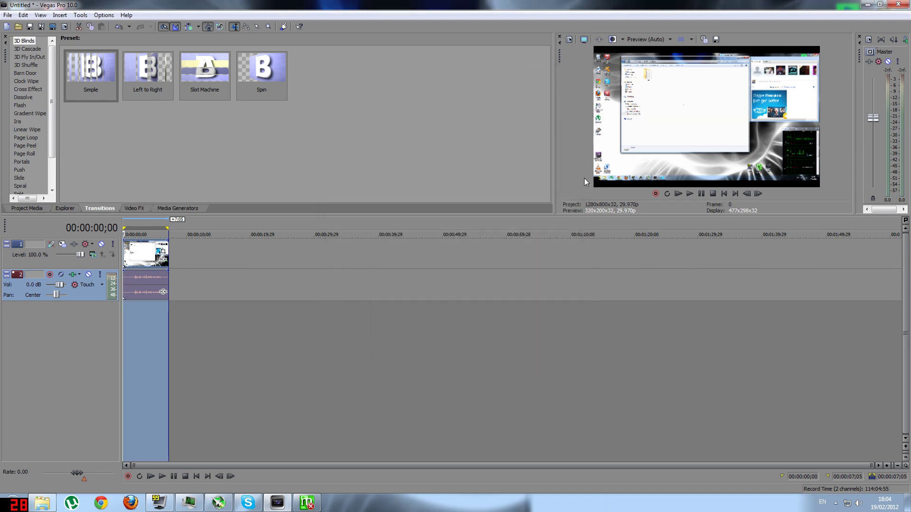
Apply the 1080p template in Project Properties so the project becomes 1920x1080.
left_click(8, 15)
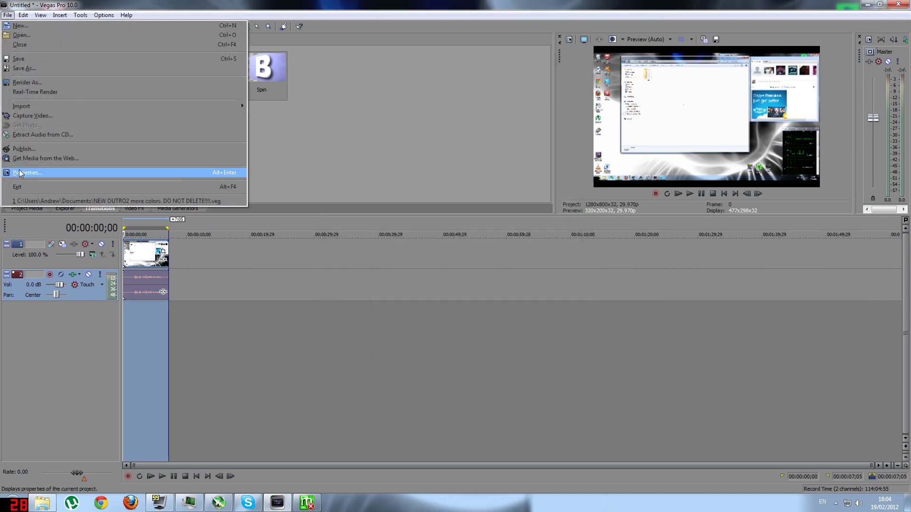
left_click(27, 174)
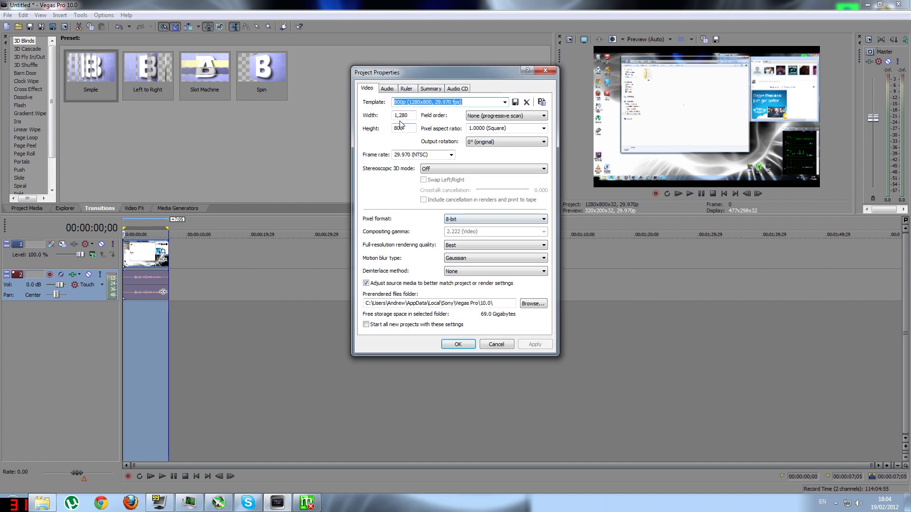
left_click(504, 102)
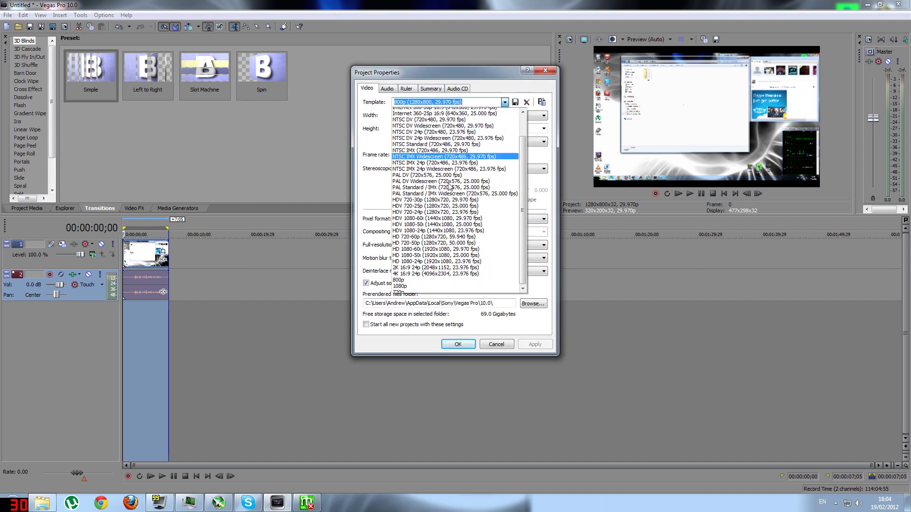
left_click(400, 284)
left_click(457, 345)
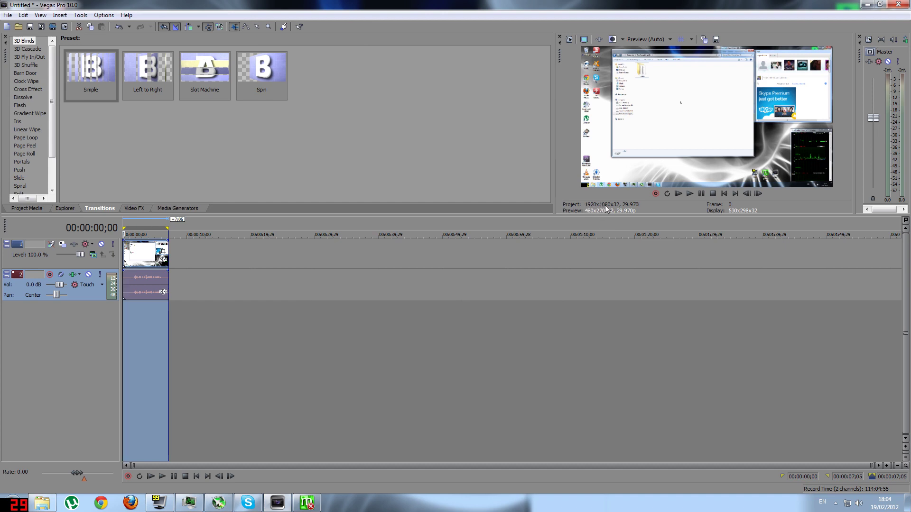
Answer No to saving changes to the untitled project.
left_click(12, 17)
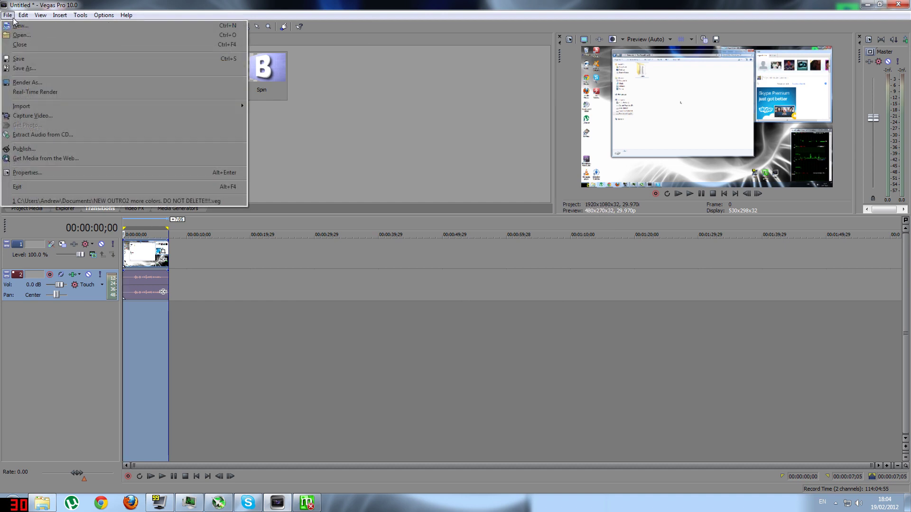
left_click(19, 26)
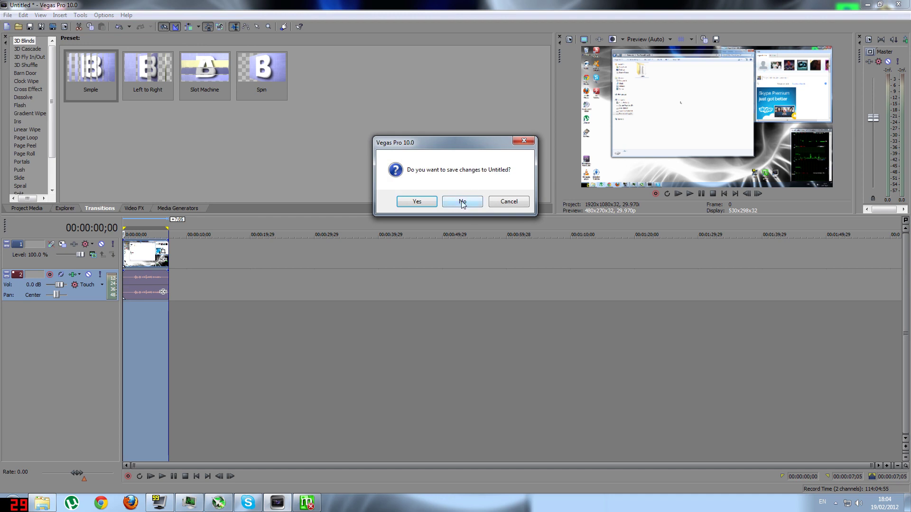
left_click(464, 201)
left_click(13, 13)
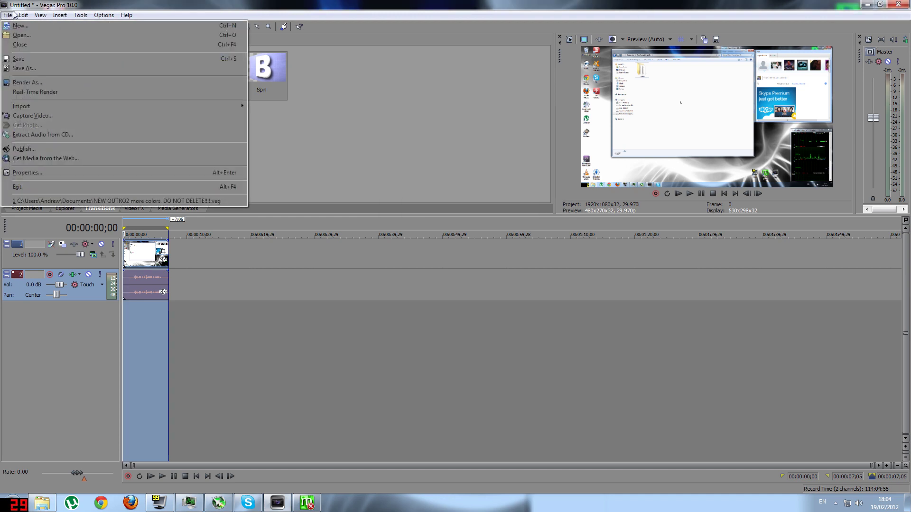
Begin a Render As with the file name test1 and open its Custom settings.
left_click(36, 82)
type("test1")
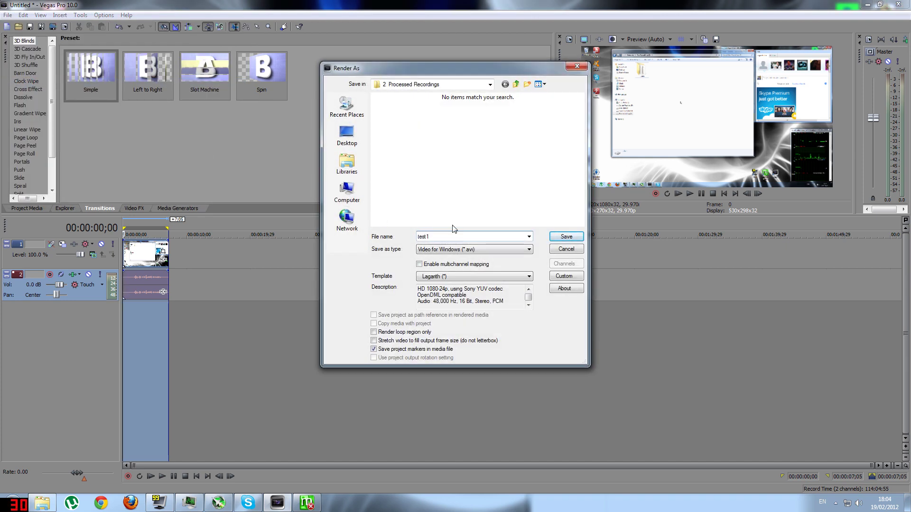
left_click(563, 277)
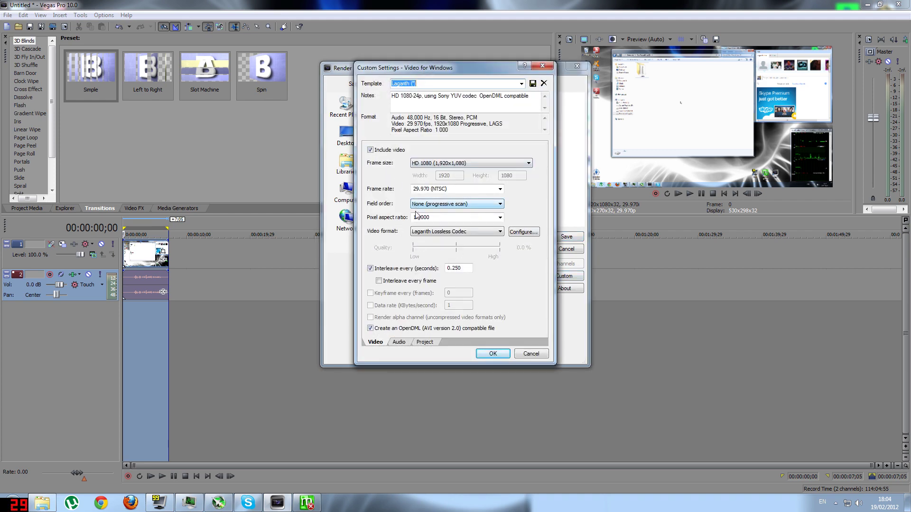
Keep PCM Uncompressed audio, Best rendering quality and 0.250 interleave in the custom settings.
left_click(400, 342)
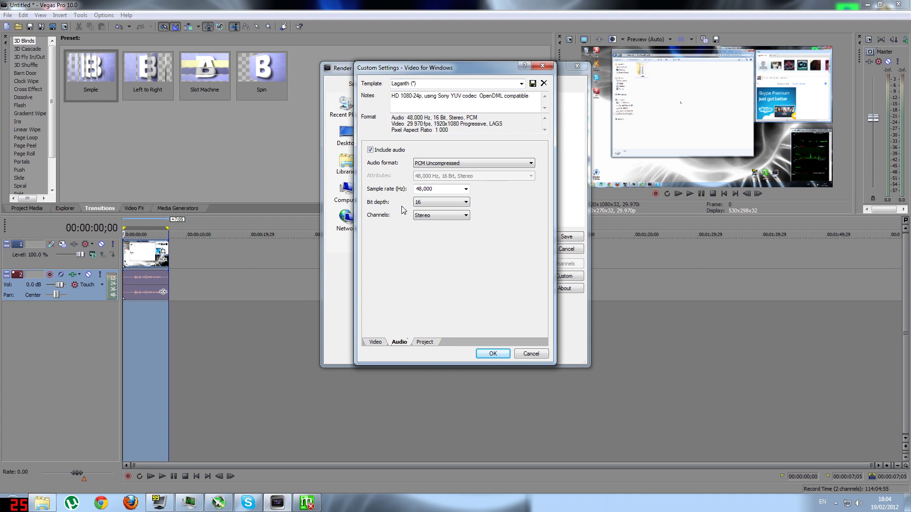
left_click(447, 163)
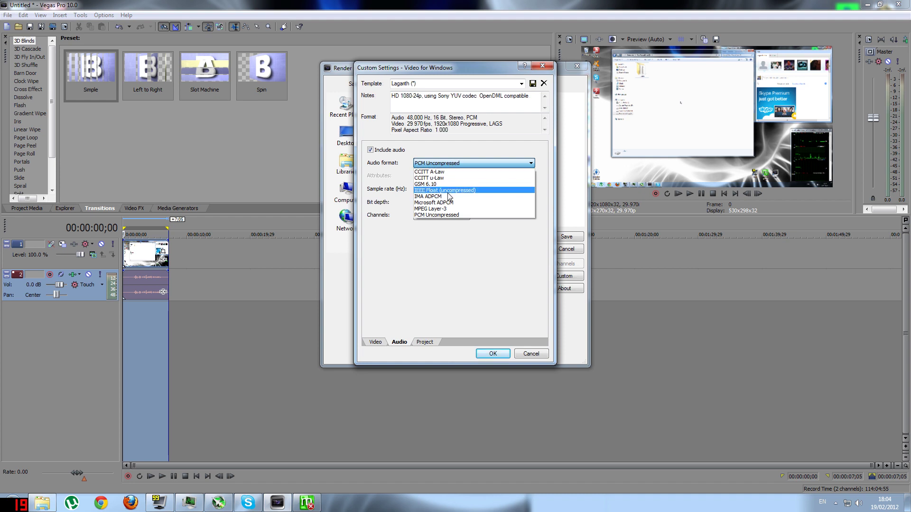
left_click(453, 163)
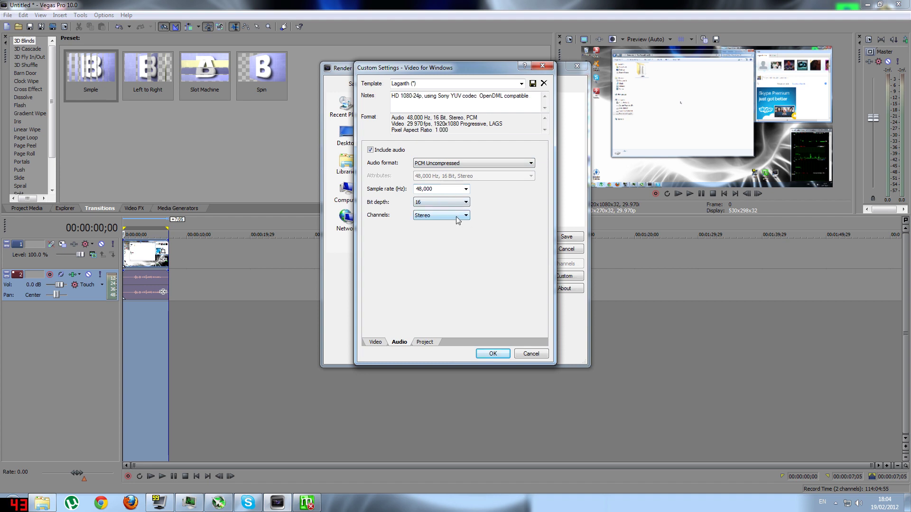
left_click(425, 342)
left_click(459, 152)
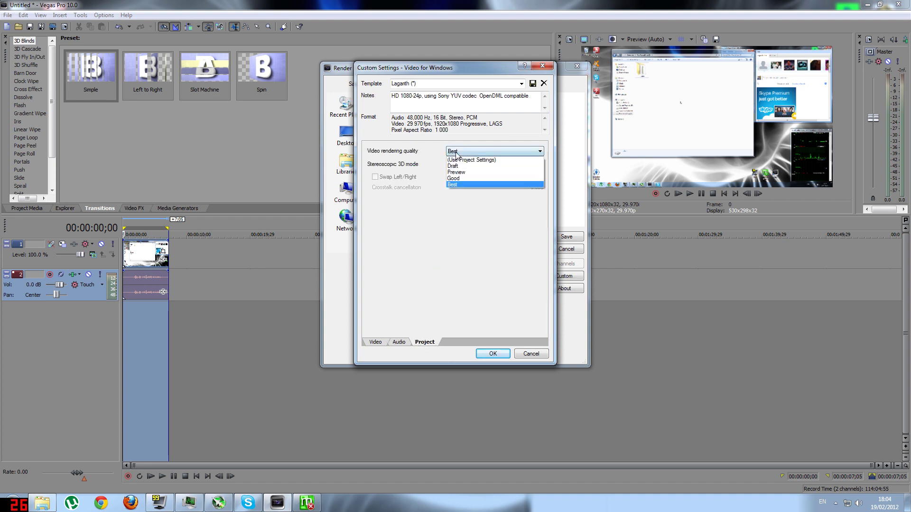
left_click(522, 184)
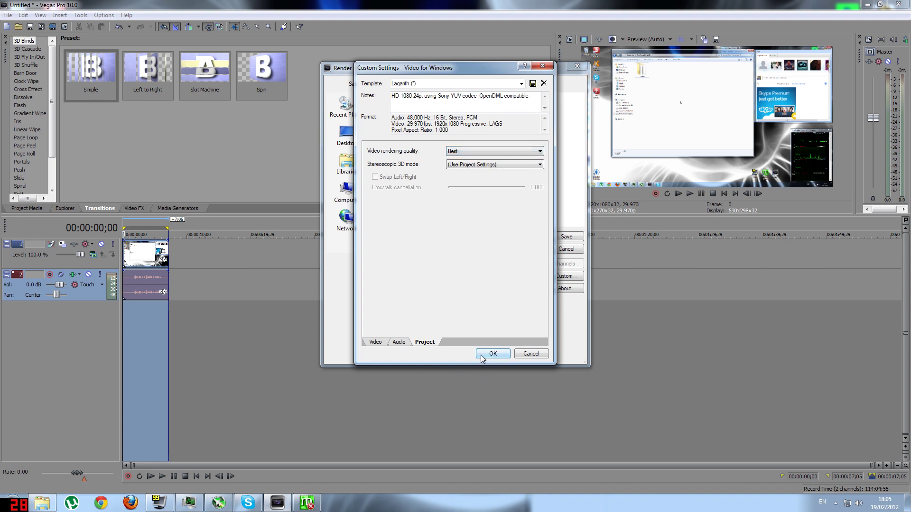
left_click(376, 342)
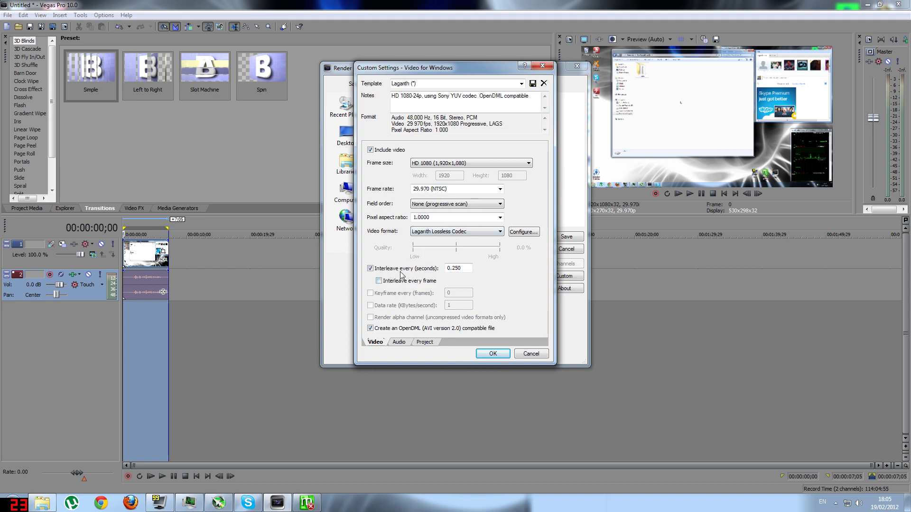
double_click(449, 268)
left_click(491, 355)
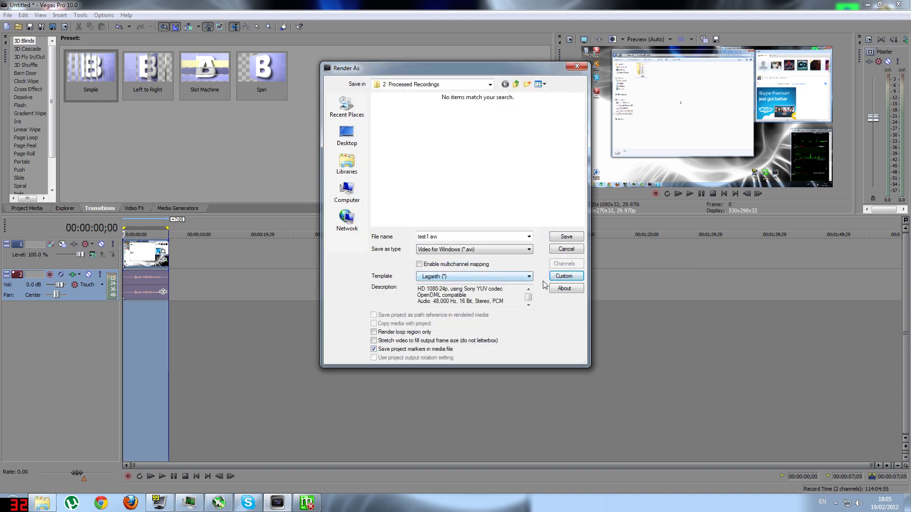
Keep the Lagarith render template and render test1.avi.
left_click(563, 276)
left_click(521, 84)
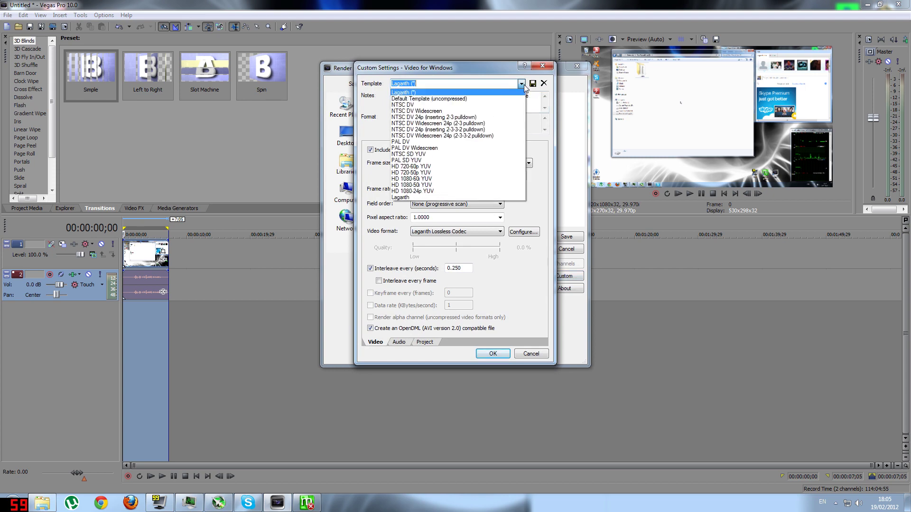
left_click(521, 84)
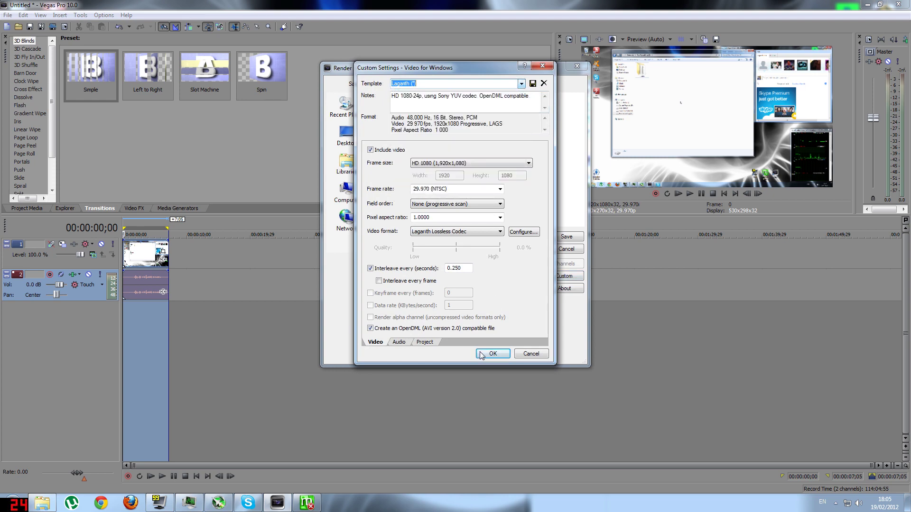
left_click(483, 355)
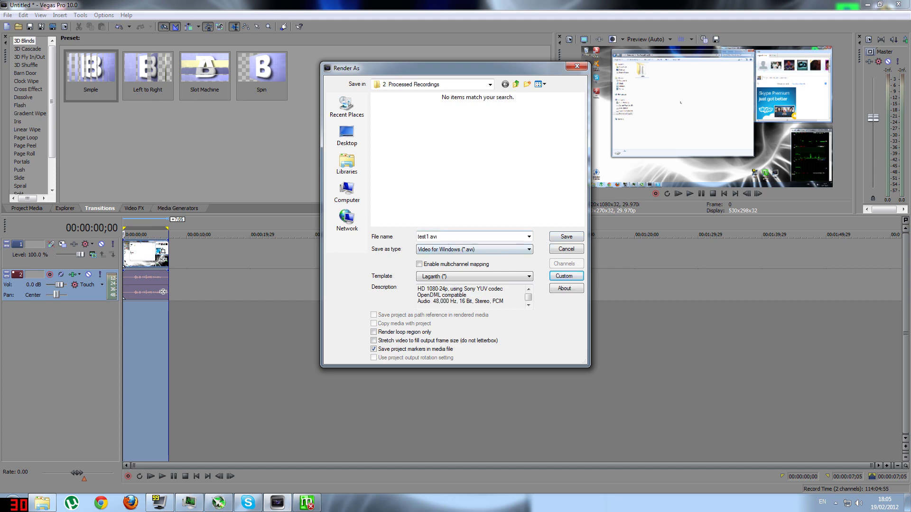
left_click(556, 236)
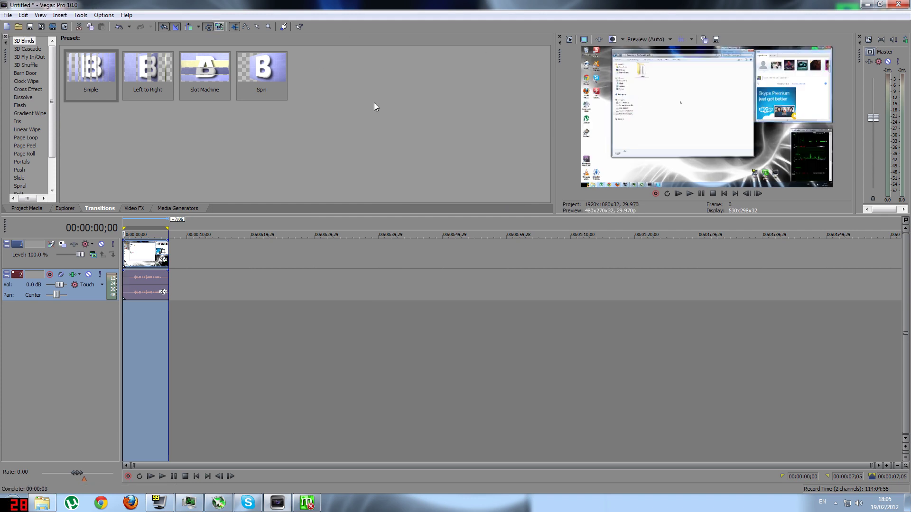
Minimize MeGUI, extend the clip's end slightly, then close Vegas without saving.
left_click(307, 503)
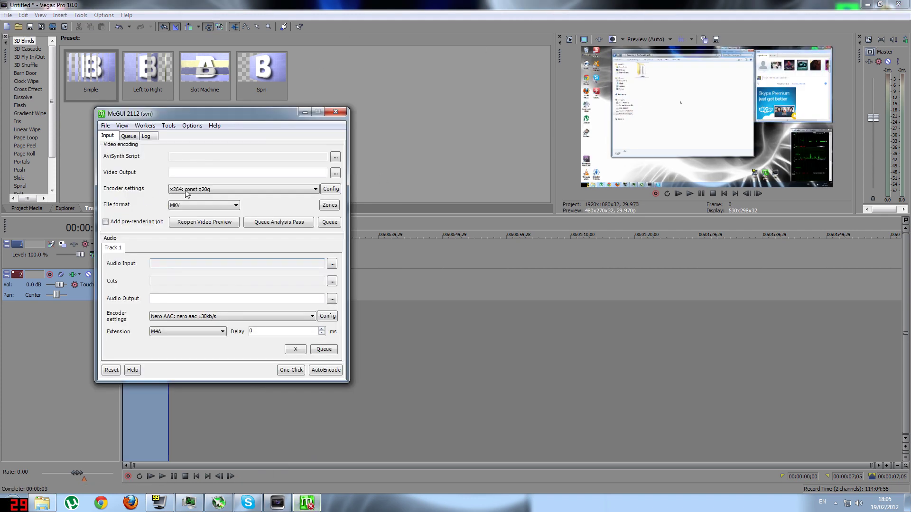
left_click(300, 111)
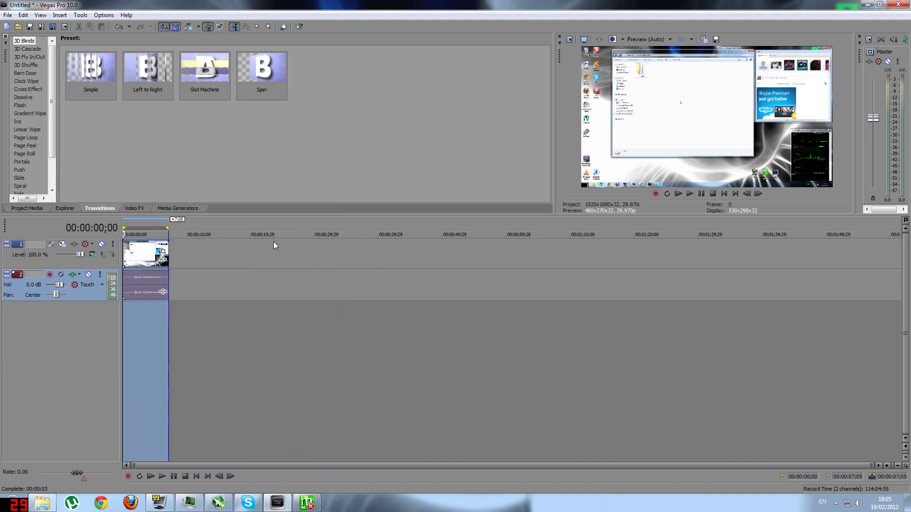
left_click(220, 353)
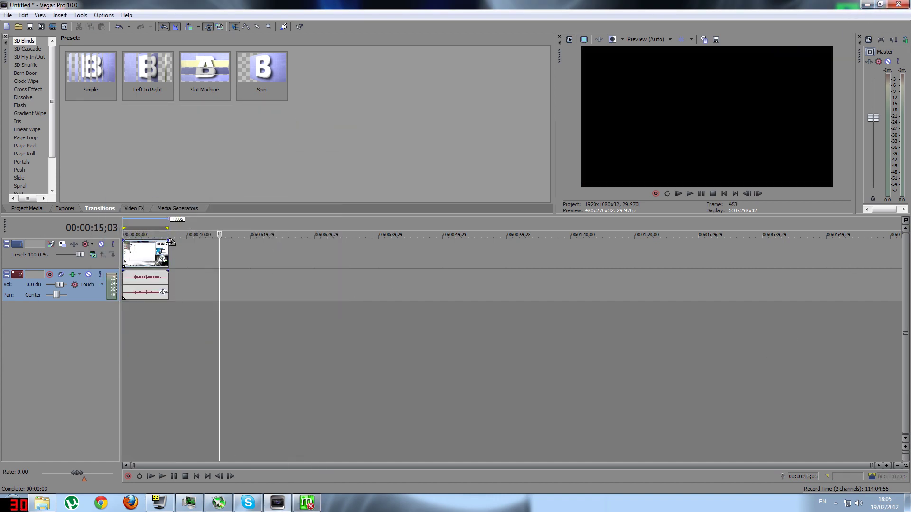
left_click_drag(168, 254, 175, 254)
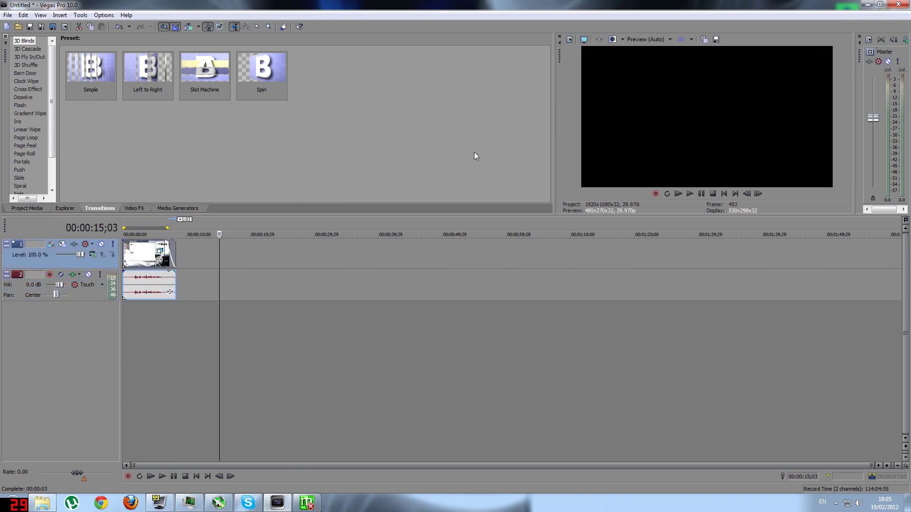
left_click(898, 4)
left_click(460, 199)
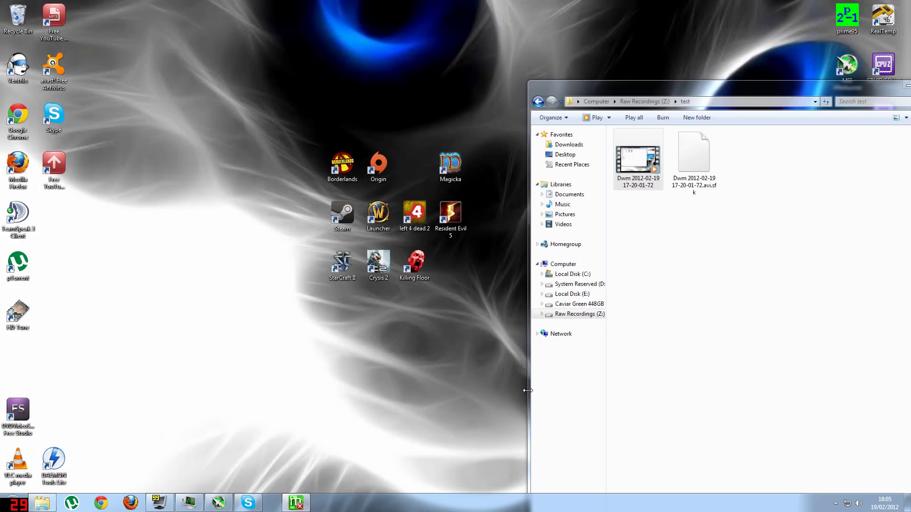
Go from Z:\test to E:\2. Processed Recordings and select the rendered test1 video.
left_click_drag(671, 90, 568, 50)
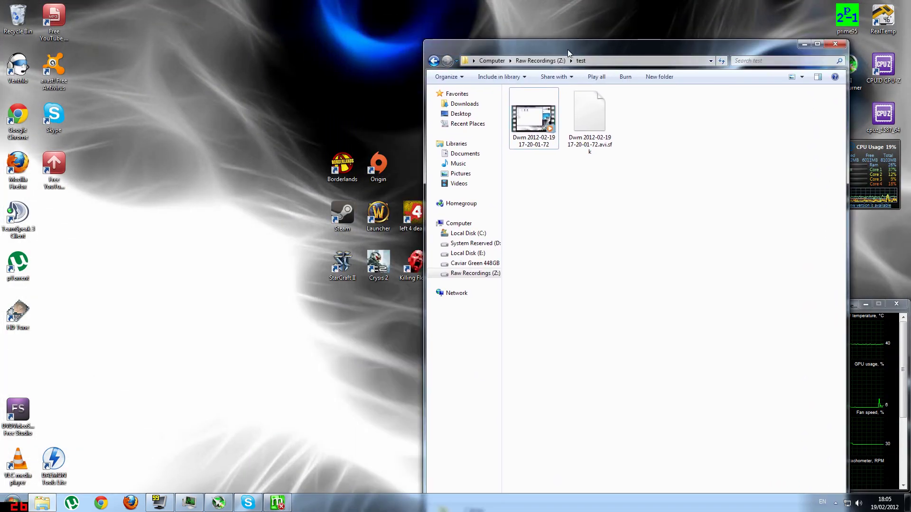
left_click(599, 129)
left_click(515, 131)
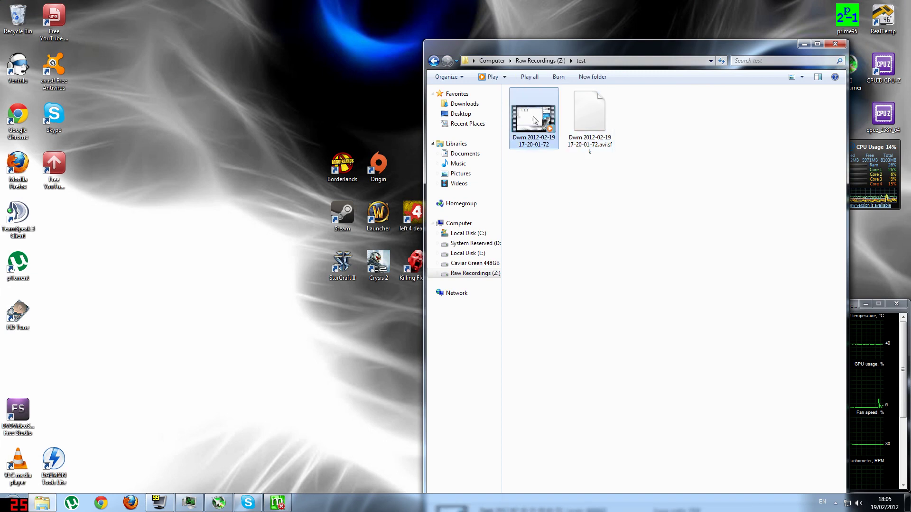
left_click(492, 60)
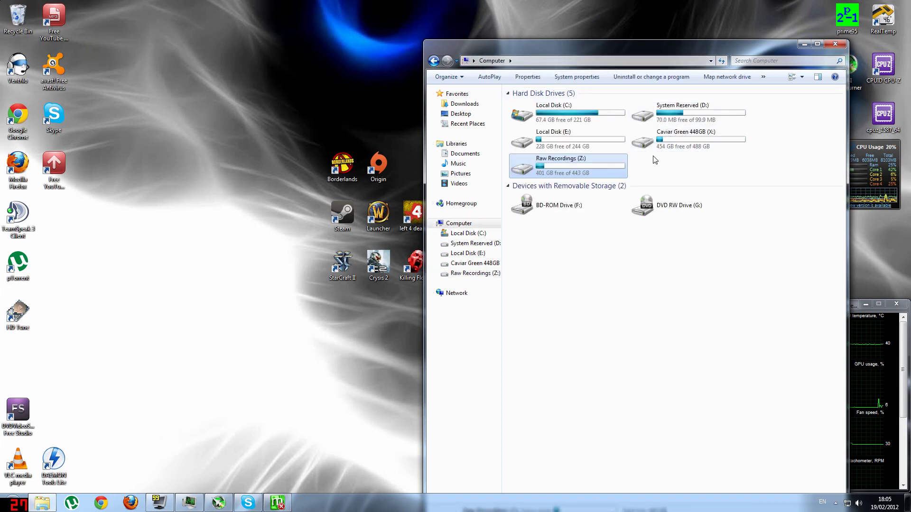
double_click(593, 142)
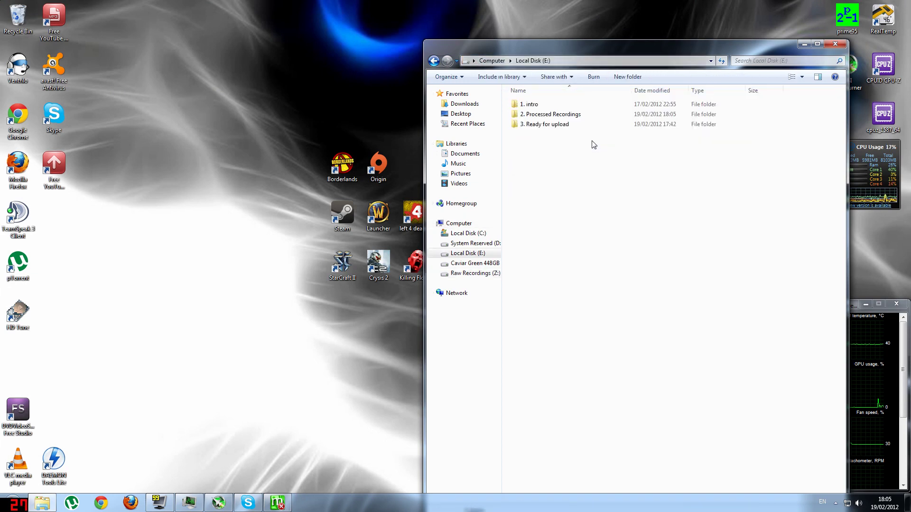
double_click(540, 116)
left_click(528, 115)
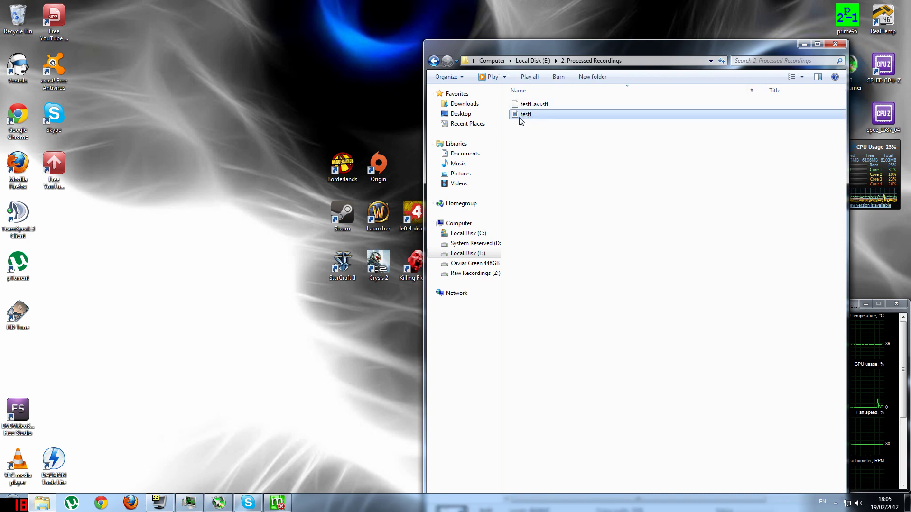
left_click_drag(530, 57, 496, 20)
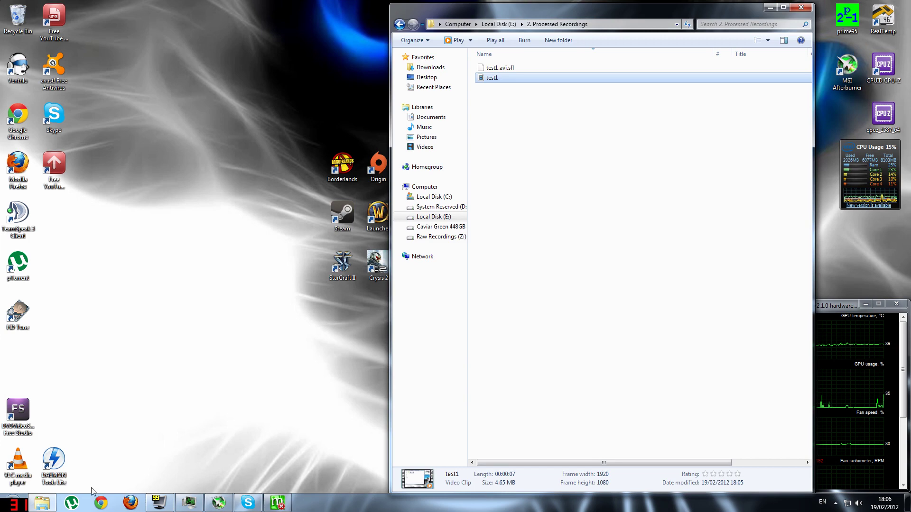
Check the raw Dwm video's details in a new Z:\test window, then close it.
left_click(16, 505)
left_click(201, 269)
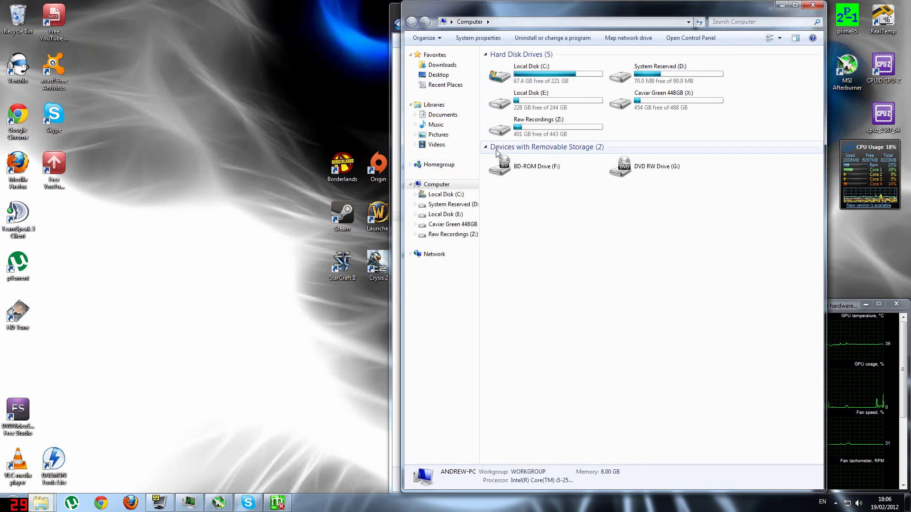
double_click(541, 132)
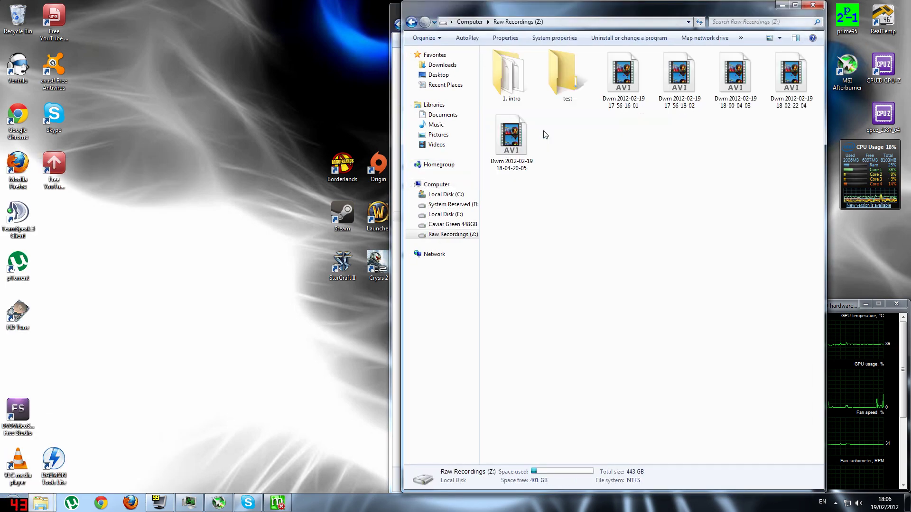
double_click(565, 75)
left_click(511, 79)
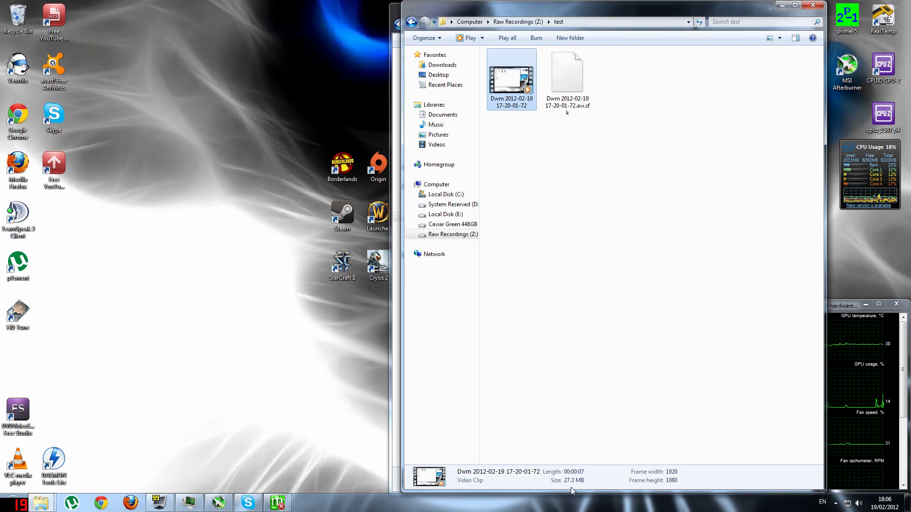
left_click(813, 5)
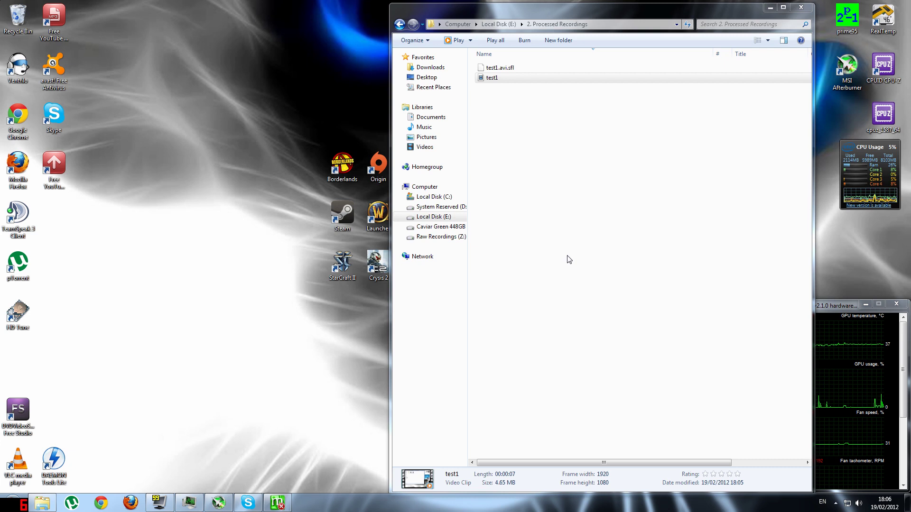
Select test1 to view its details and bring MeGUI back up.
left_click(559, 230)
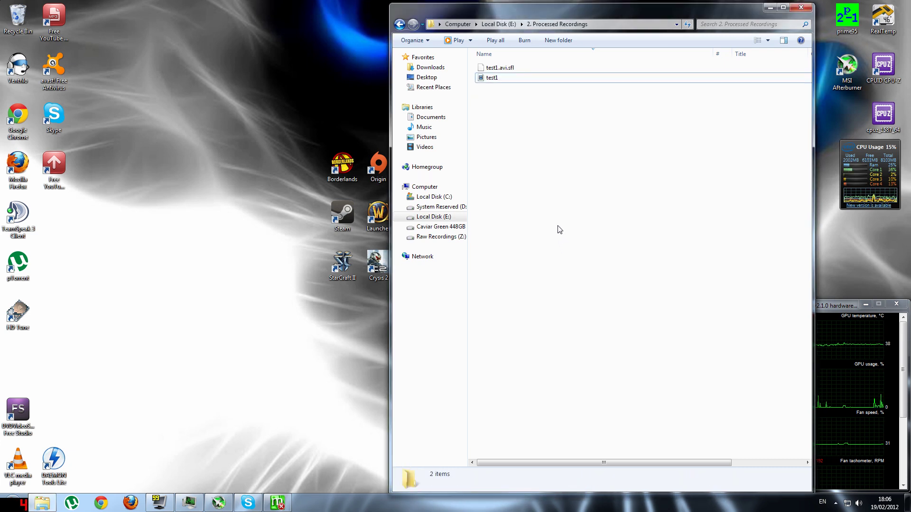
left_click(492, 78)
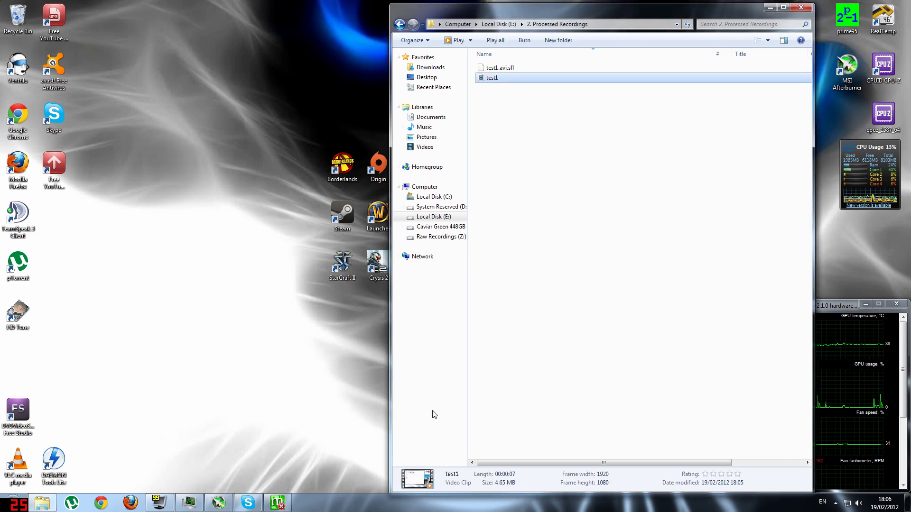
left_click(277, 502)
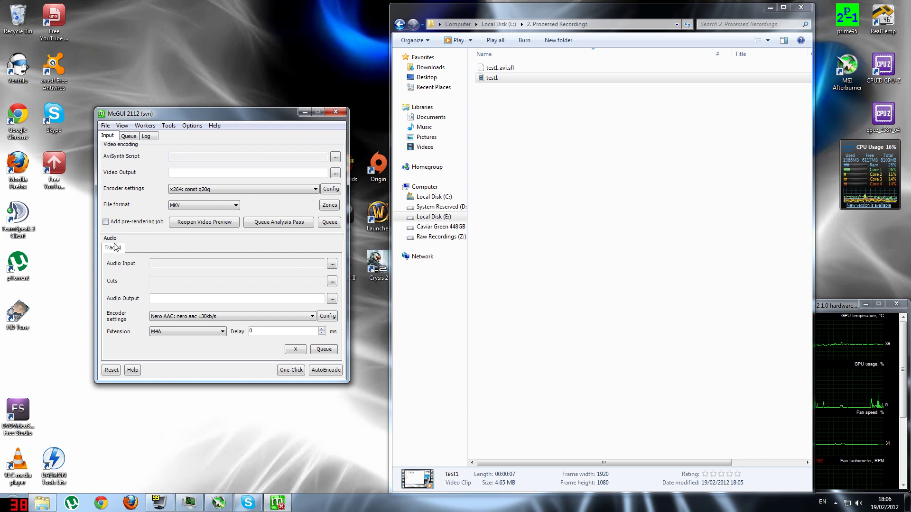
Launch AVS Script Creator from MeGUI's Tools menu and move its window lower.
left_click(169, 125)
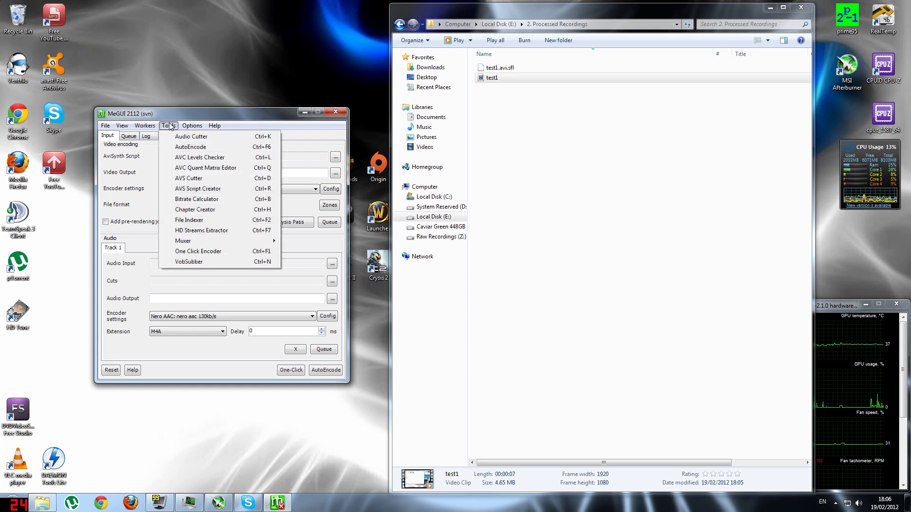
left_click(207, 192)
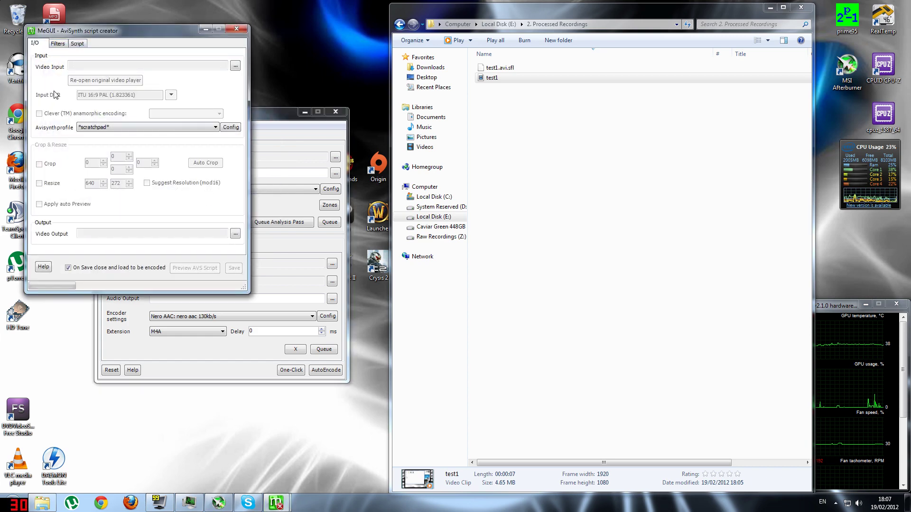
left_click_drag(187, 25, 263, 116)
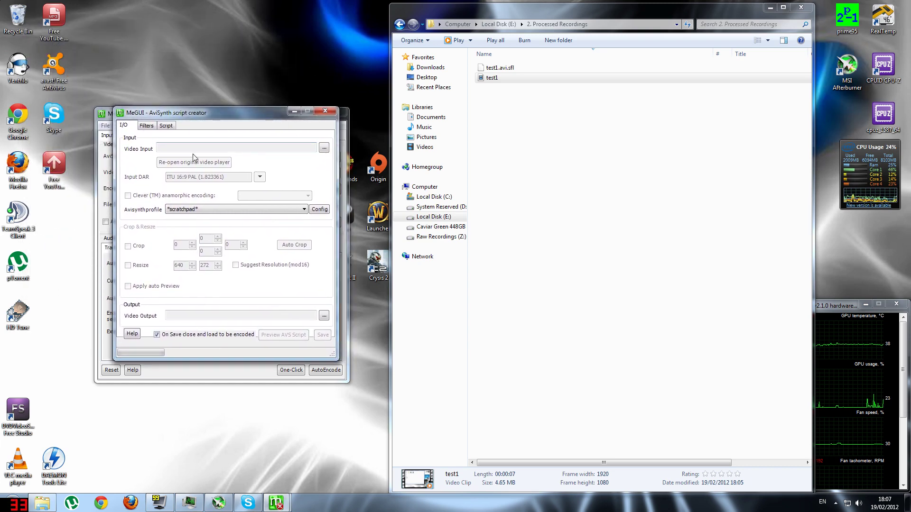
Choose test1 from E:\2. Processed Recordings as the script creator's video input.
left_click(324, 149)
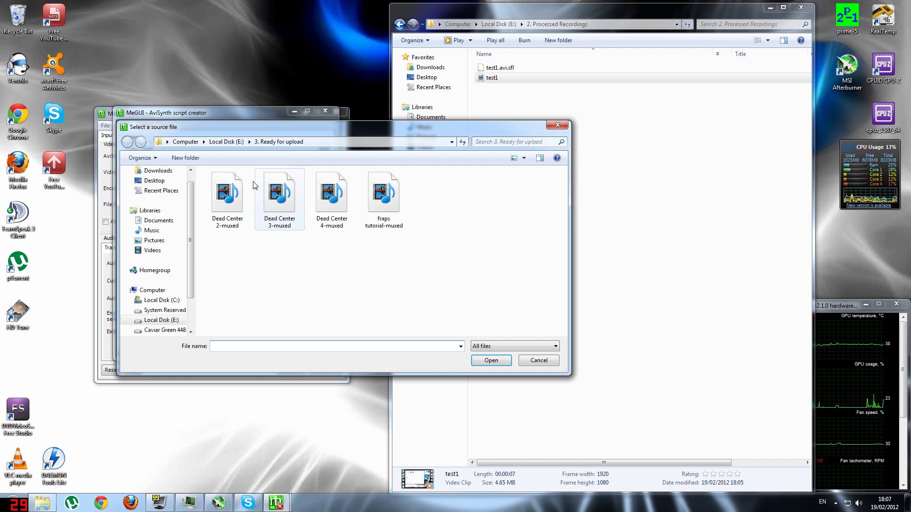
double_click(227, 194)
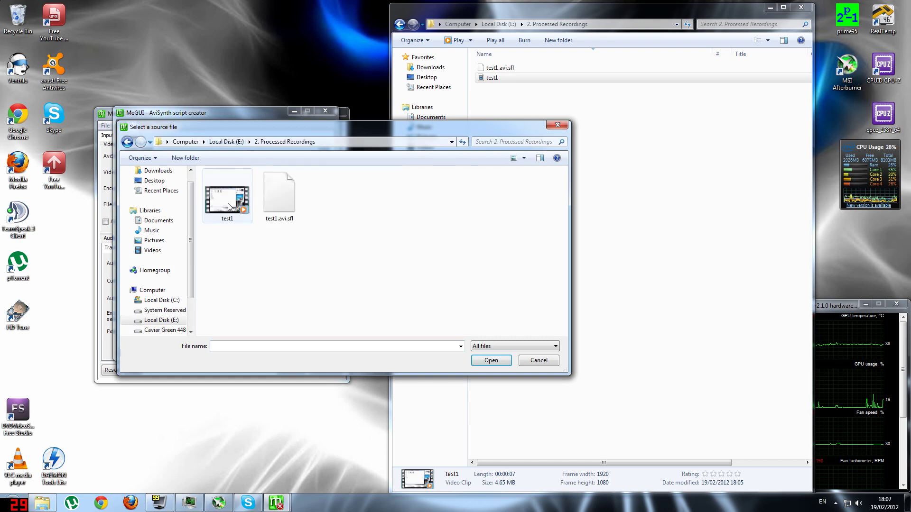
left_click(226, 204)
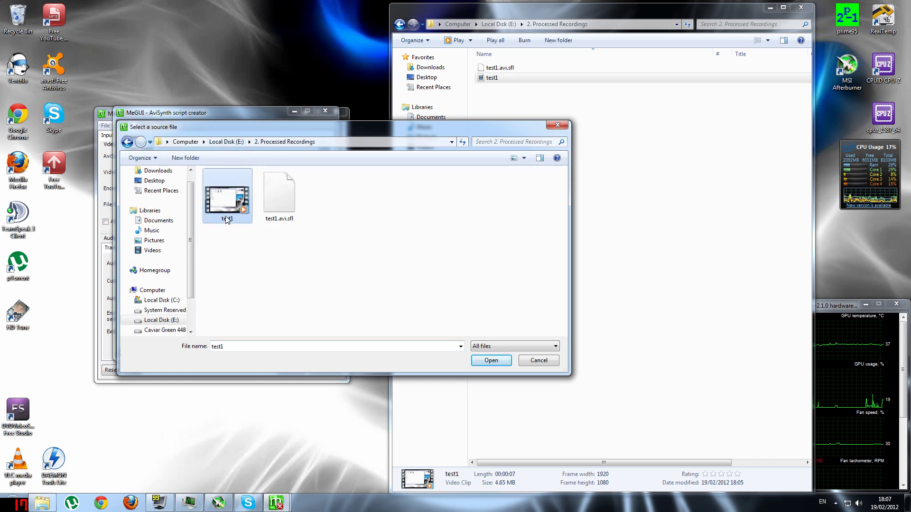
left_click(491, 361)
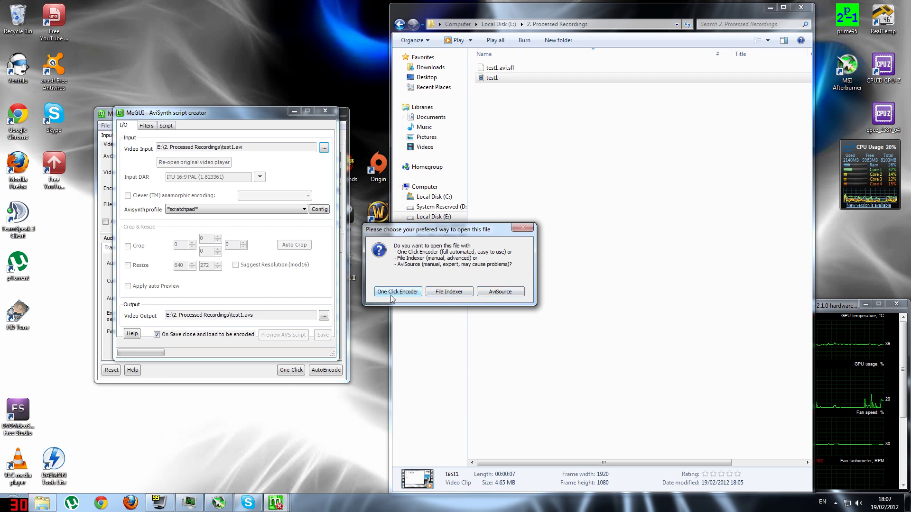
Open test1.avi with AviSource, close the preview, and move the script creator aside.
left_click(487, 292)
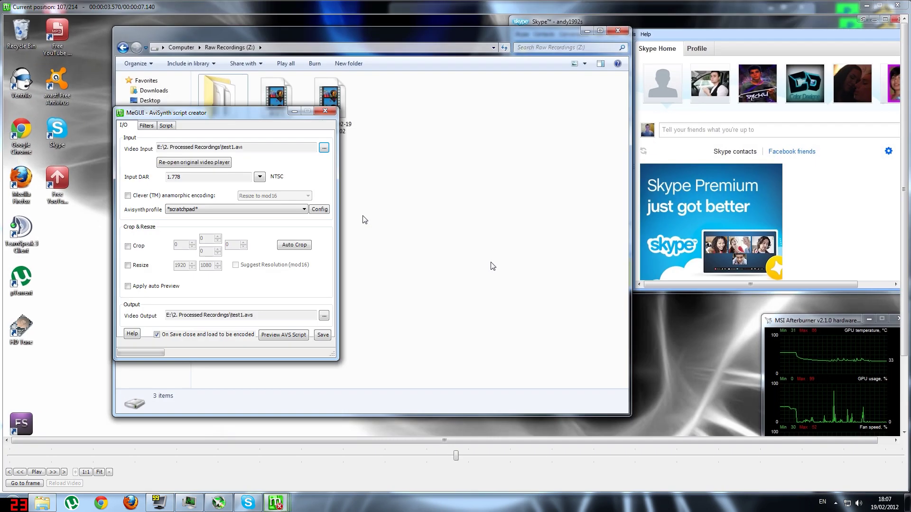
left_click_drag(546, 15, 525, 47)
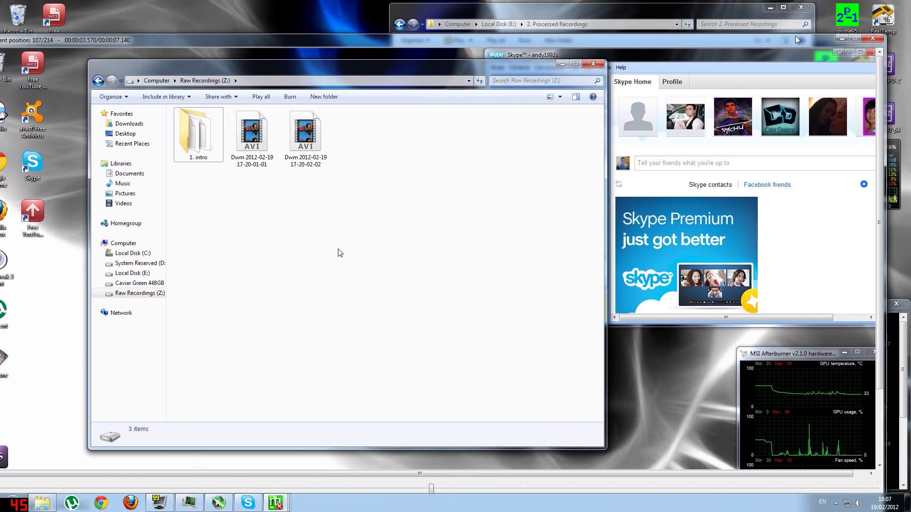
left_click(875, 41)
left_click_drag(168, 117, 334, 118)
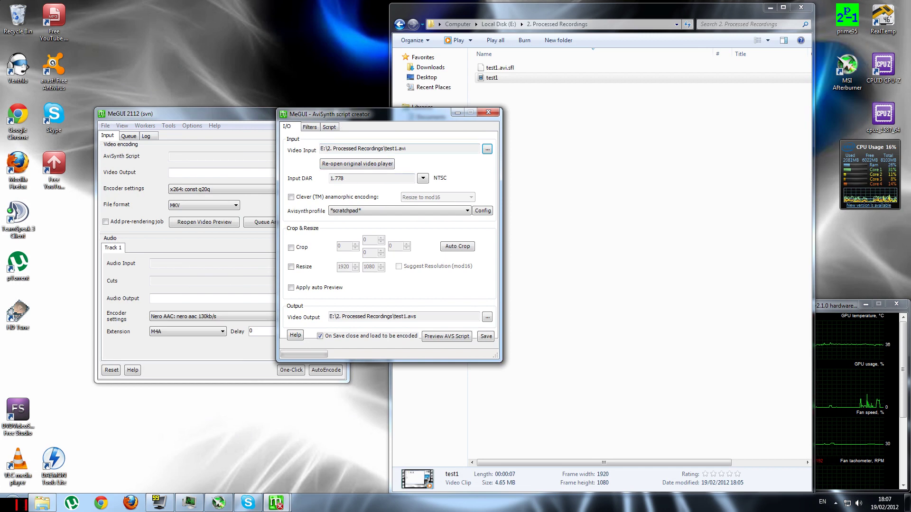
left_click(309, 127)
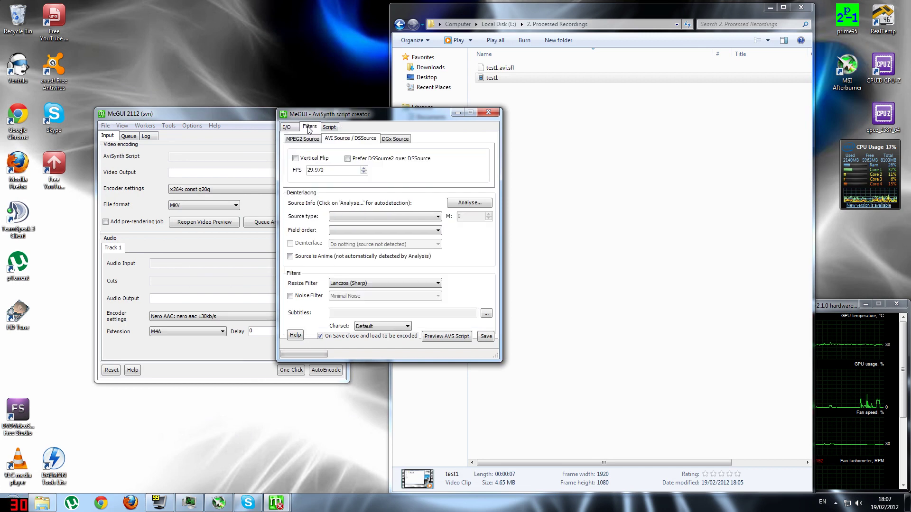
left_click(287, 126)
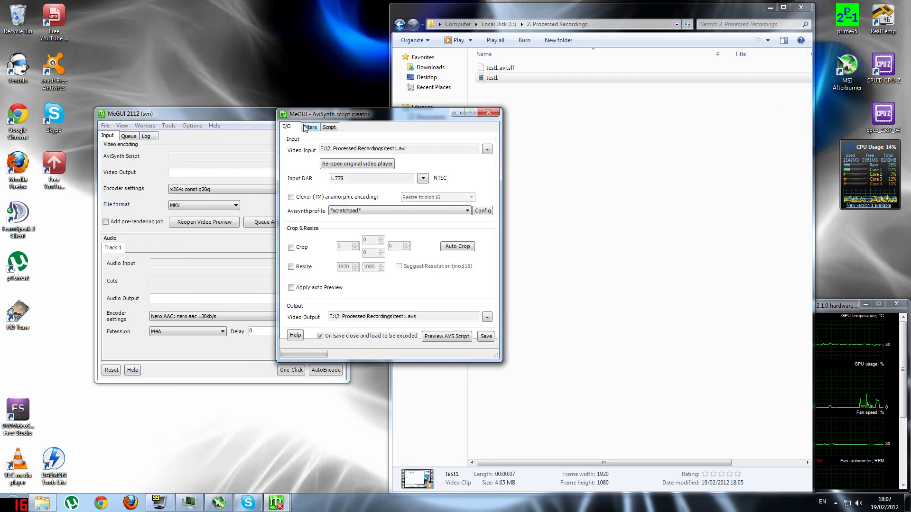
left_click(423, 178)
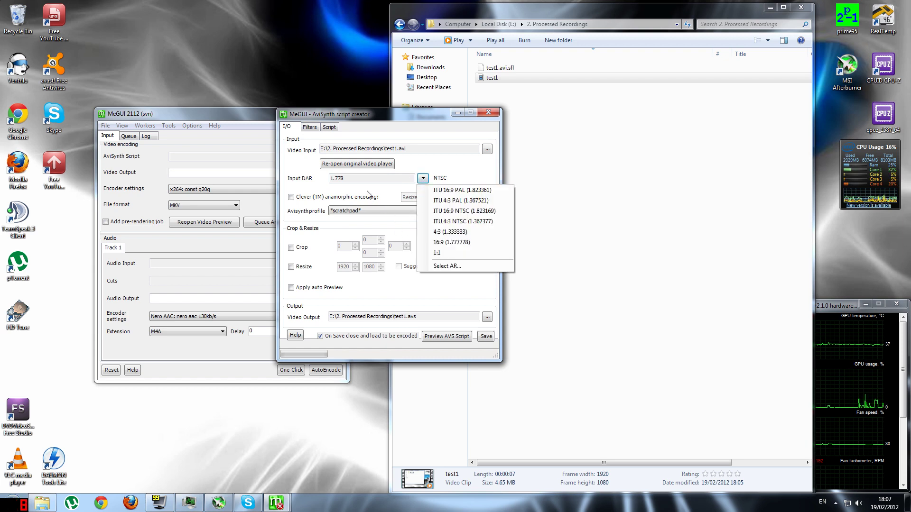
left_click(345, 188)
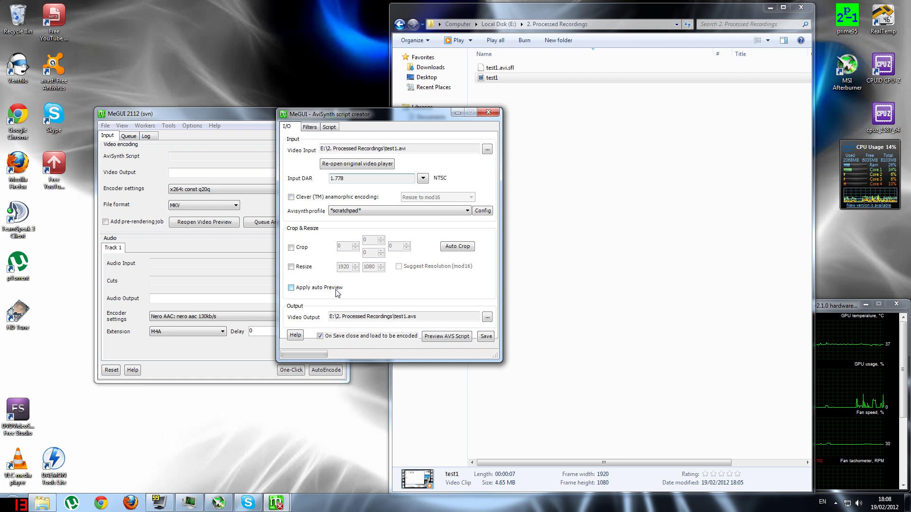
On the Filters tab, set Source type to Progressive and enable the Minimal Noise filter.
left_click(310, 127)
left_click(338, 217)
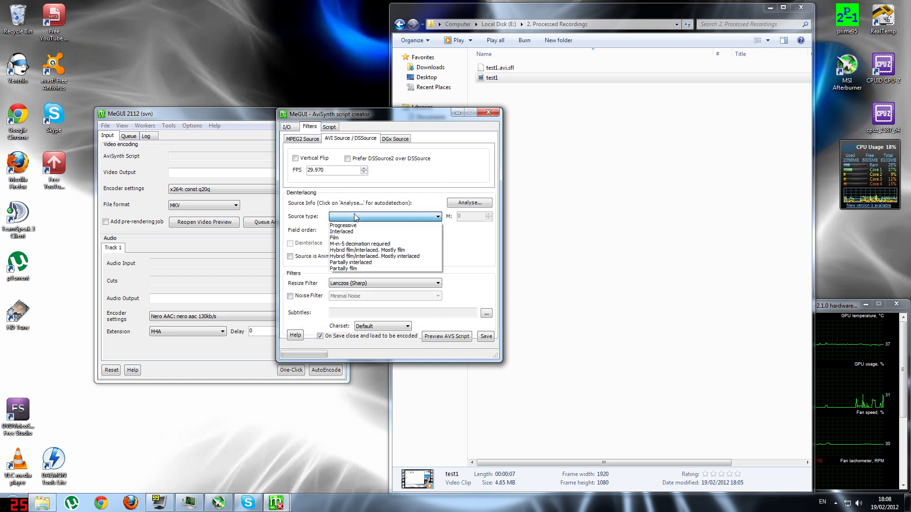
left_click(356, 225)
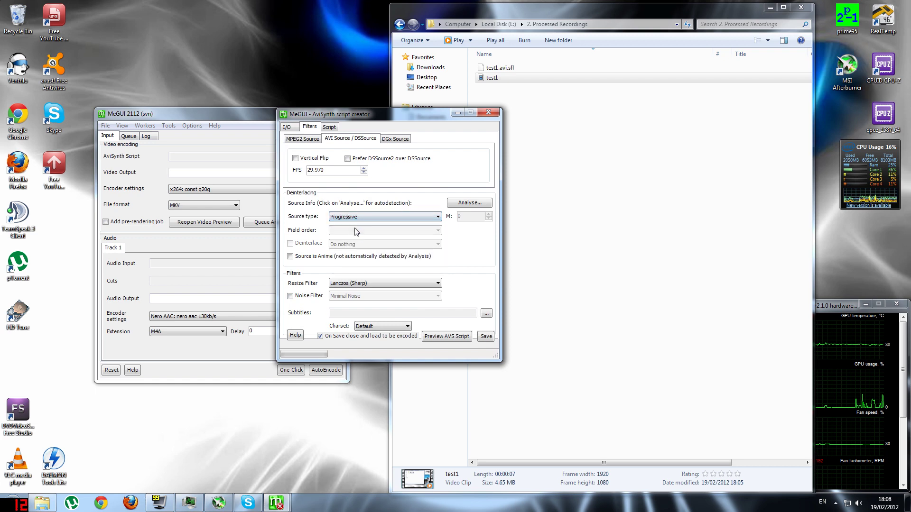
left_click(290, 296)
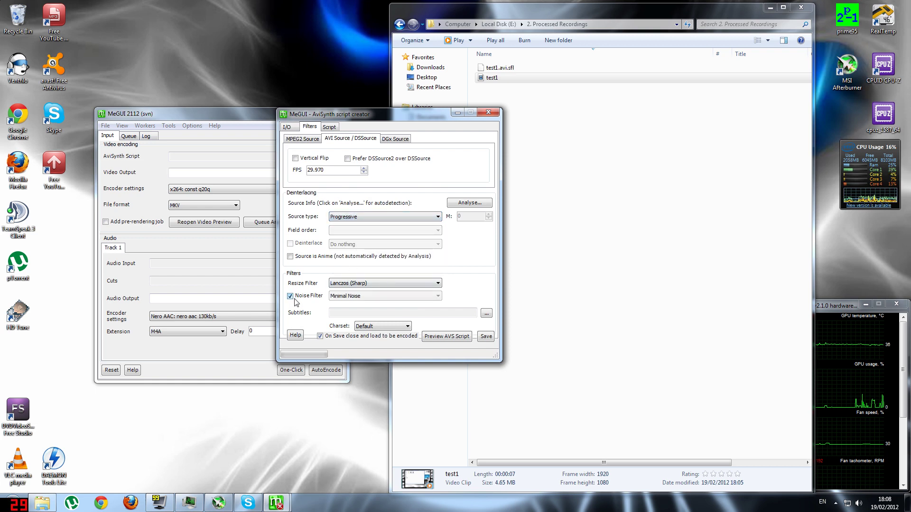
left_click(365, 296)
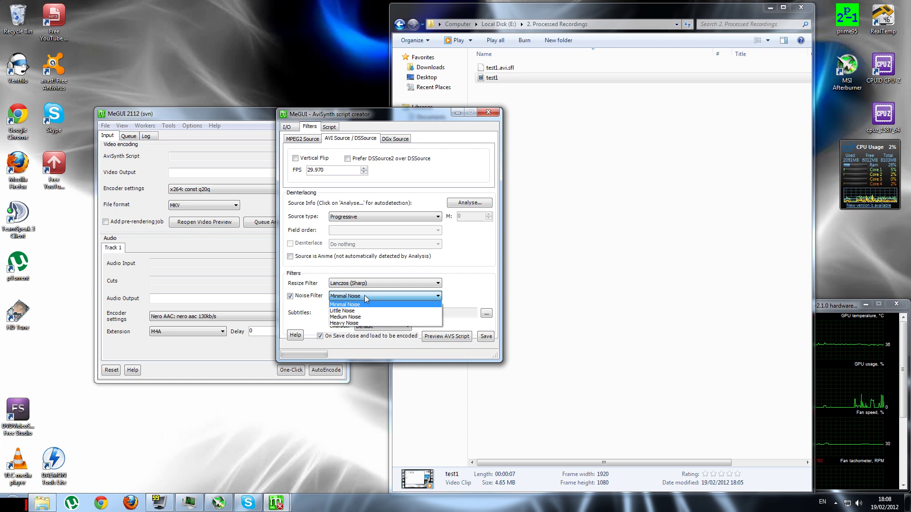
left_click(367, 295)
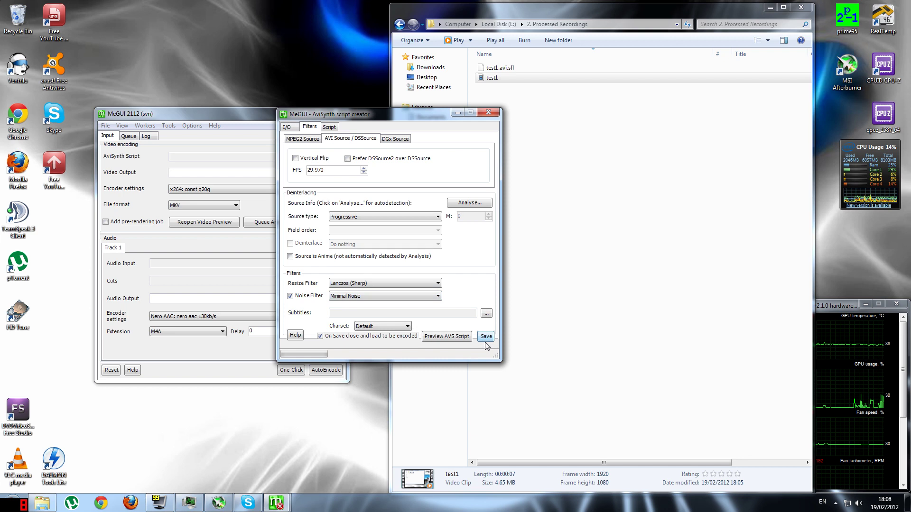
double_click(309, 171)
key("End")
Save the test1.avs script so MeGUI loads it as the AviSynth input.
left_click(486, 337)
left_click_drag(304, 157, 168, 156)
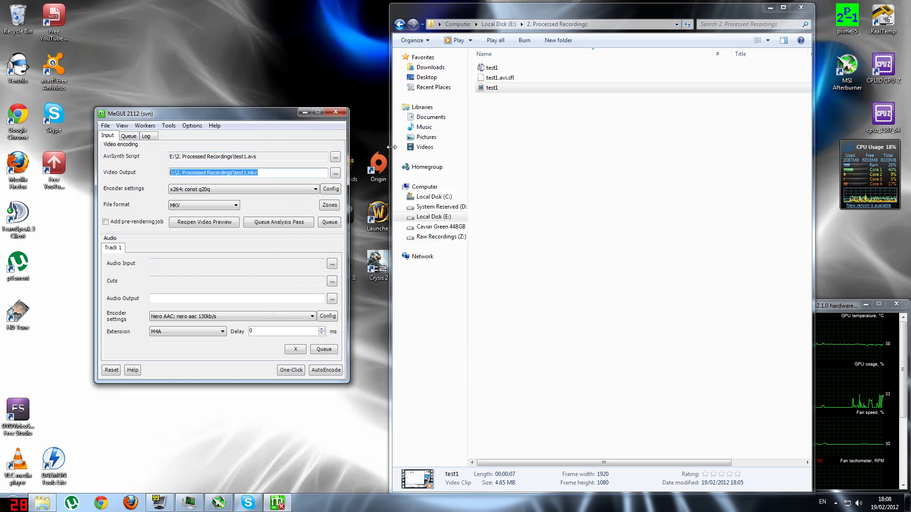
left_click(486, 70)
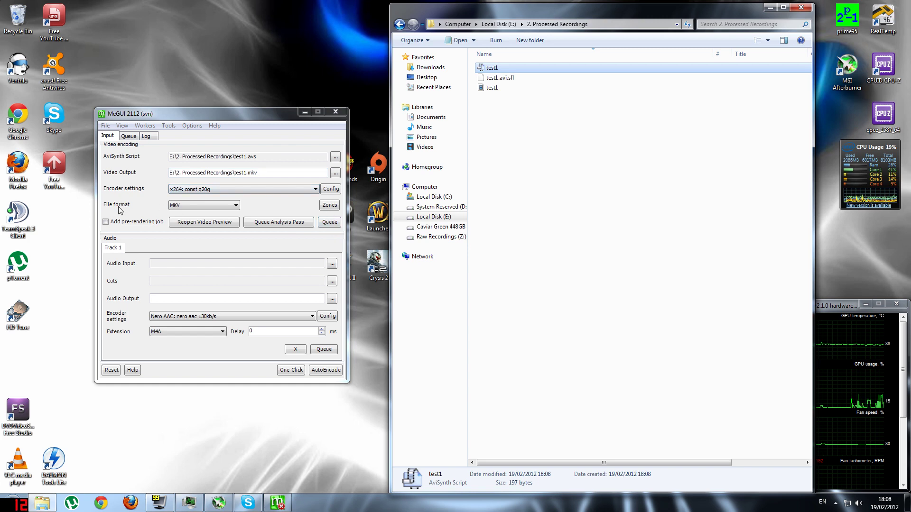
Keep MKV as the file format and x264: const q20q as the encoder preset.
left_click(197, 205)
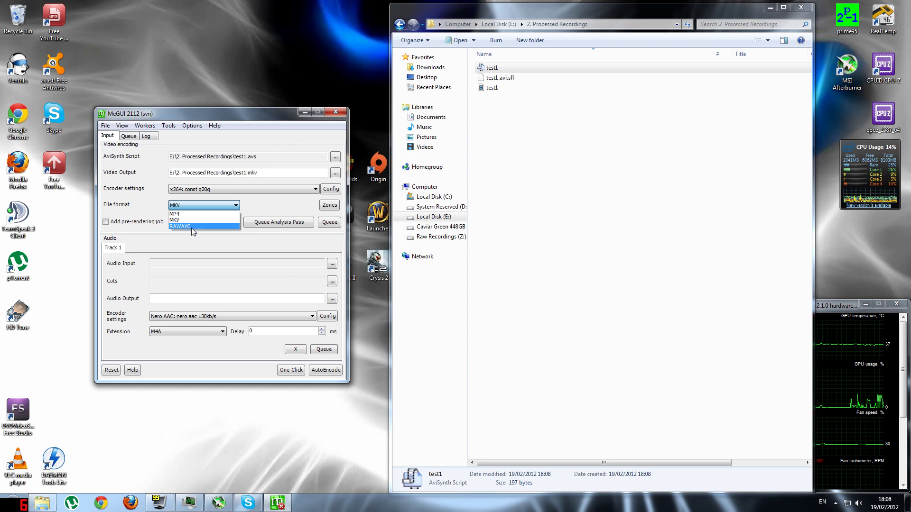
left_click(192, 205)
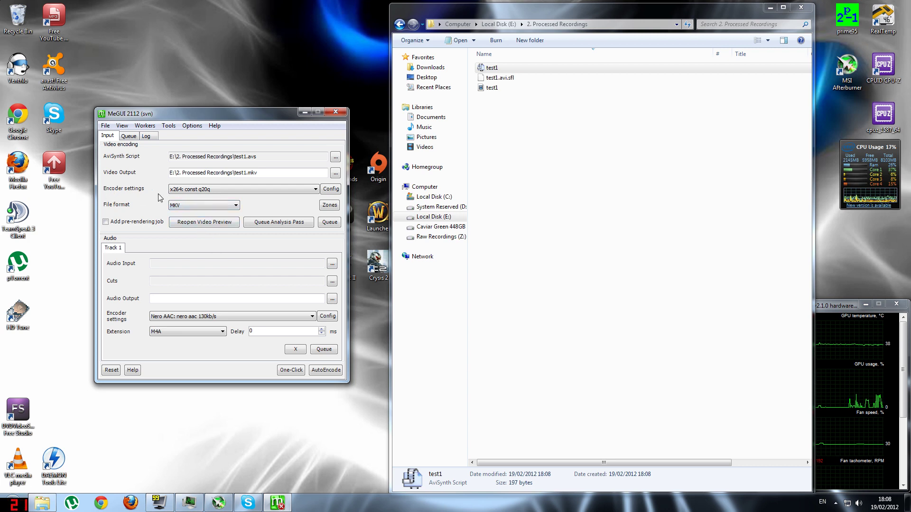
left_click(219, 189)
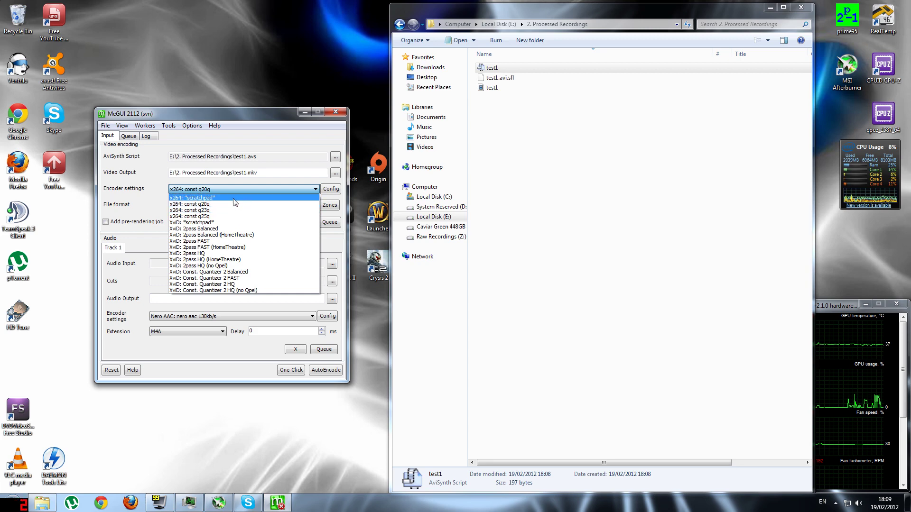
left_click(286, 192)
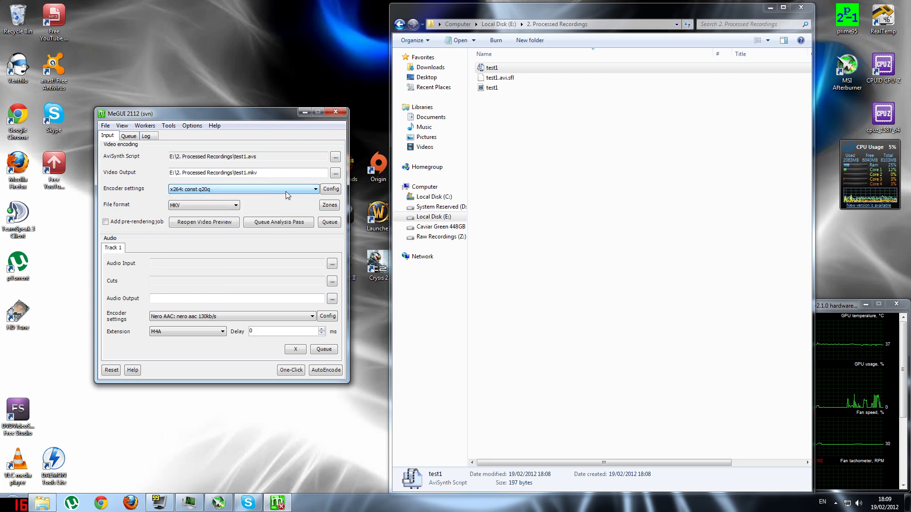
In the x264 Config, toggle advanced settings, try ABR, then settle on Const. Quality 20.0.
left_click(330, 189)
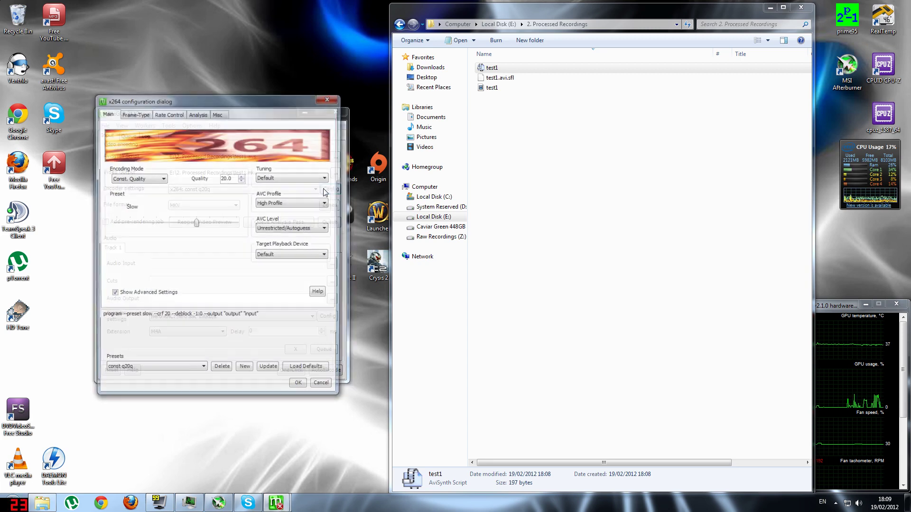
left_click(113, 295)
left_click(161, 179)
left_click(145, 194)
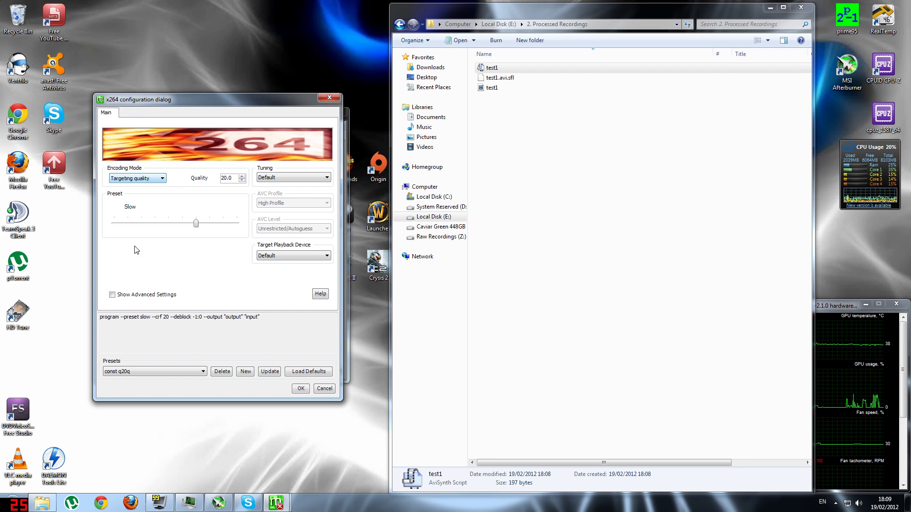
left_click(112, 295)
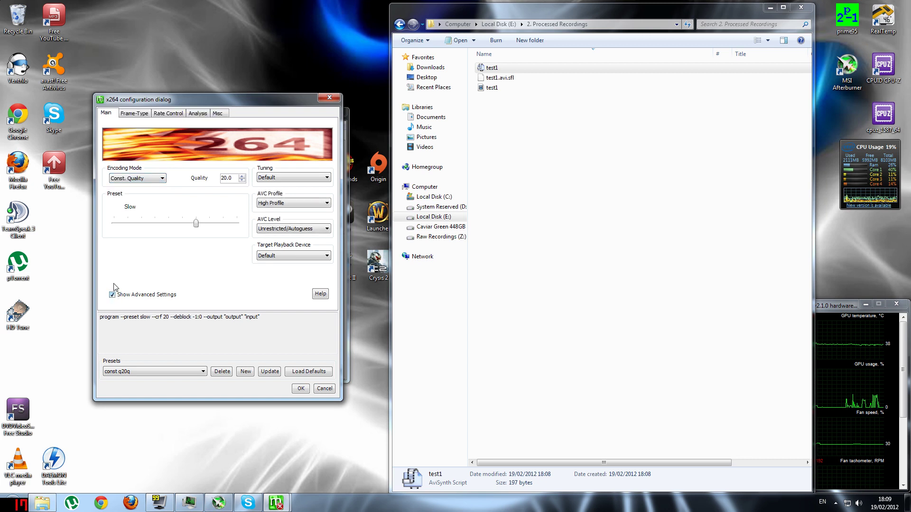
left_click(146, 178)
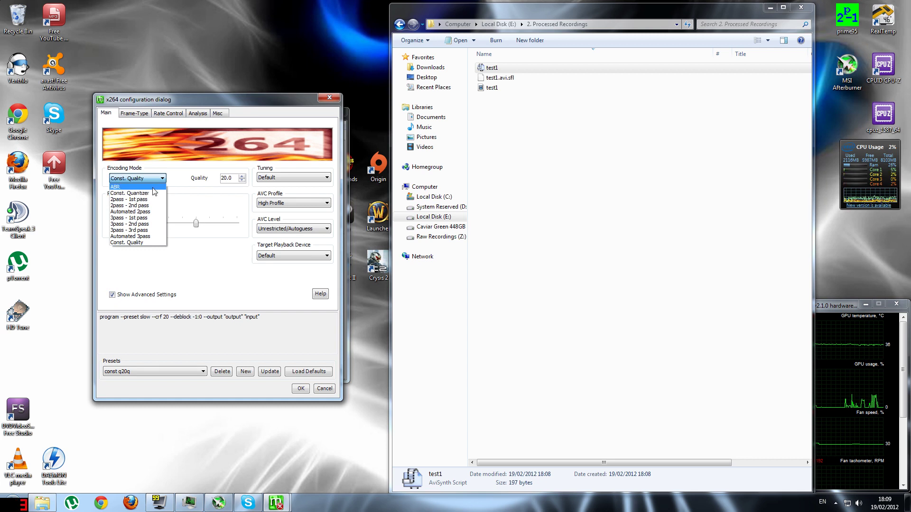
left_click(153, 187)
left_click(153, 179)
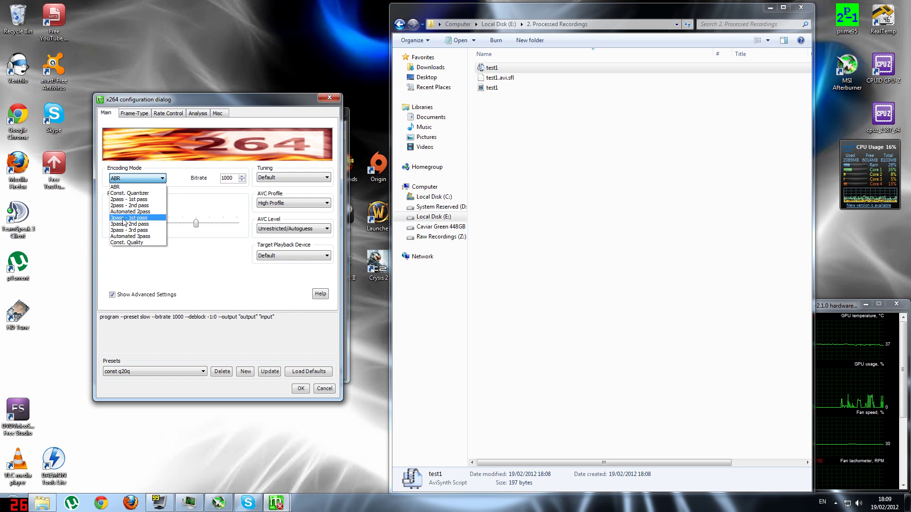
left_click(133, 243)
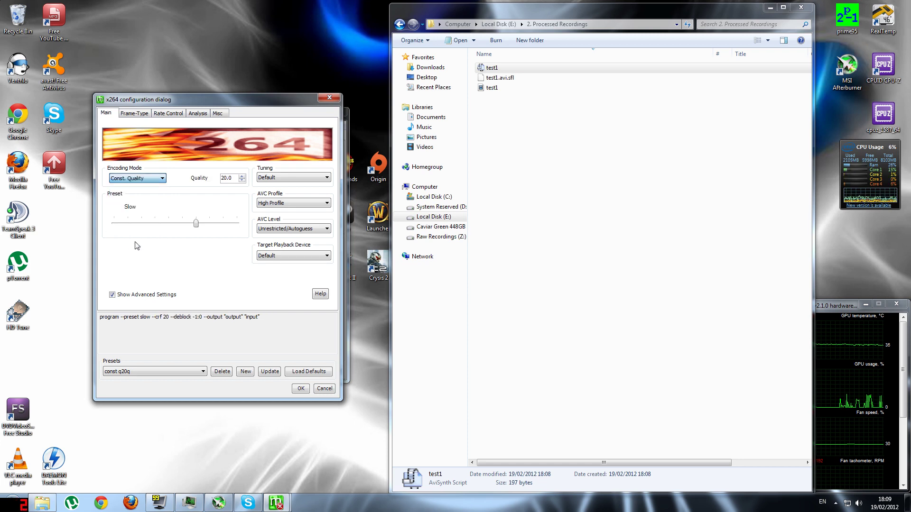
Re-enter the x264 Quality (CRF) value as 20.0 so the command line reads --crf 20.0.
mouse_move(233, 177)
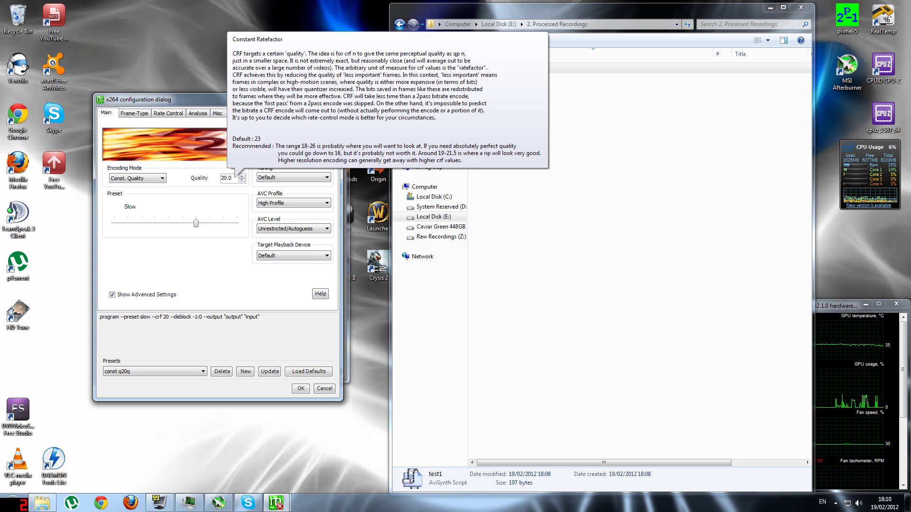
left_click(242, 180)
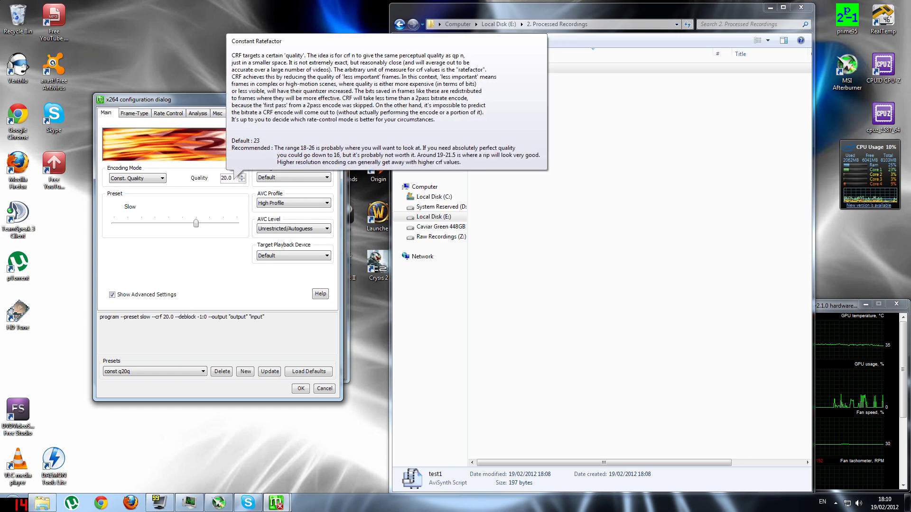
double_click(224, 178)
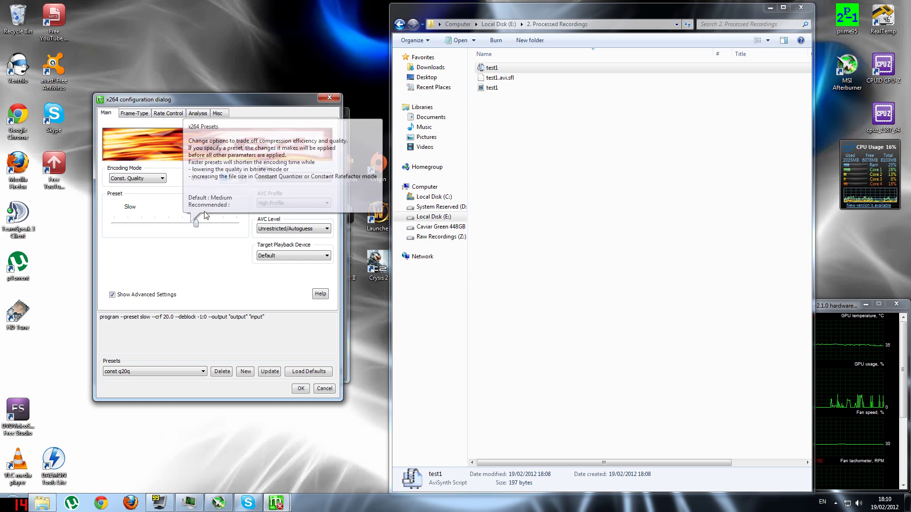
left_click_drag(196, 223, 241, 233)
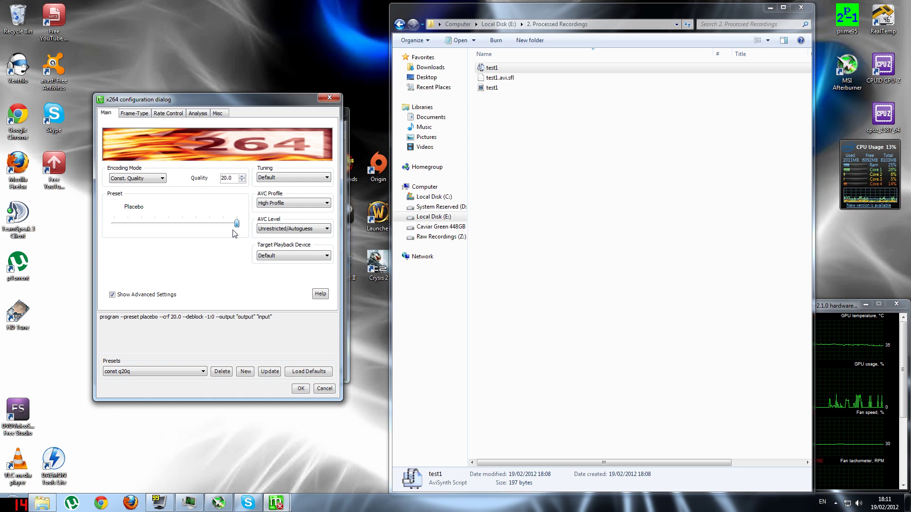
left_click(227, 233)
left_click_drag(228, 234, 195, 230)
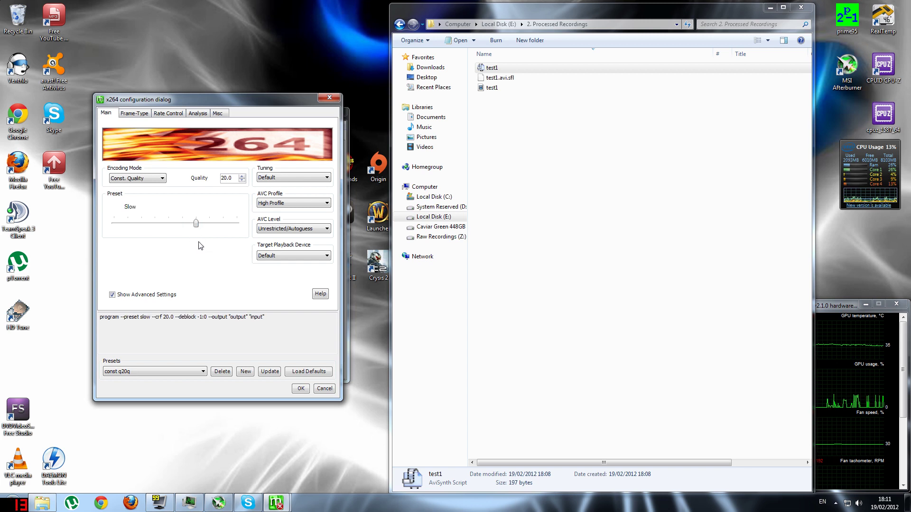
mouse_move(196, 223)
left_mouse_down()
mouse_move(236, 225)
mouse_move(197, 224)
left_mouse_up()
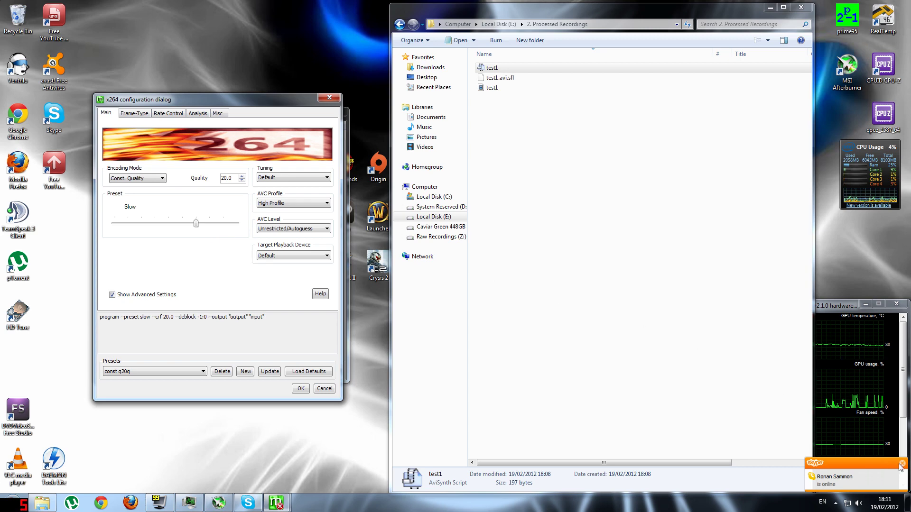
left_click(887, 474)
left_click(902, 6)
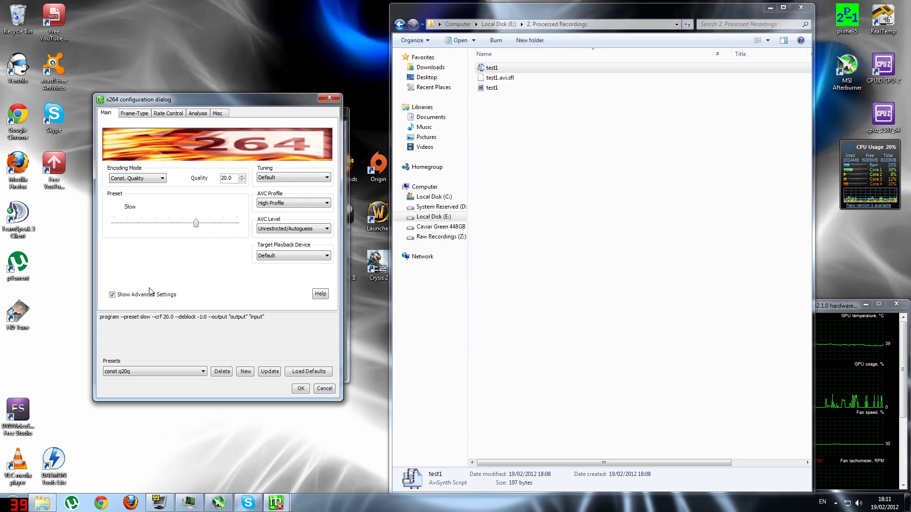
Keep the x264 preset const q20q instead of saving a new one, with Quality 20.0.
left_click(246, 372)
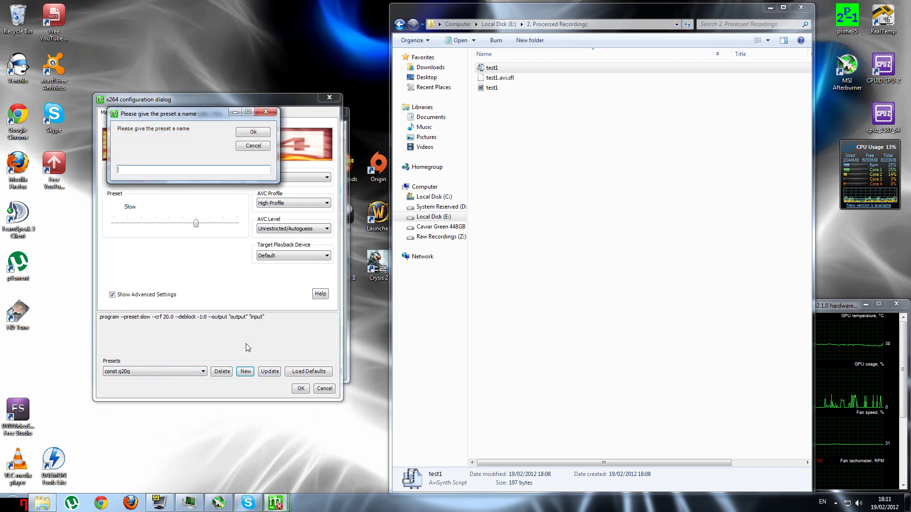
left_click(251, 145)
left_click(192, 371)
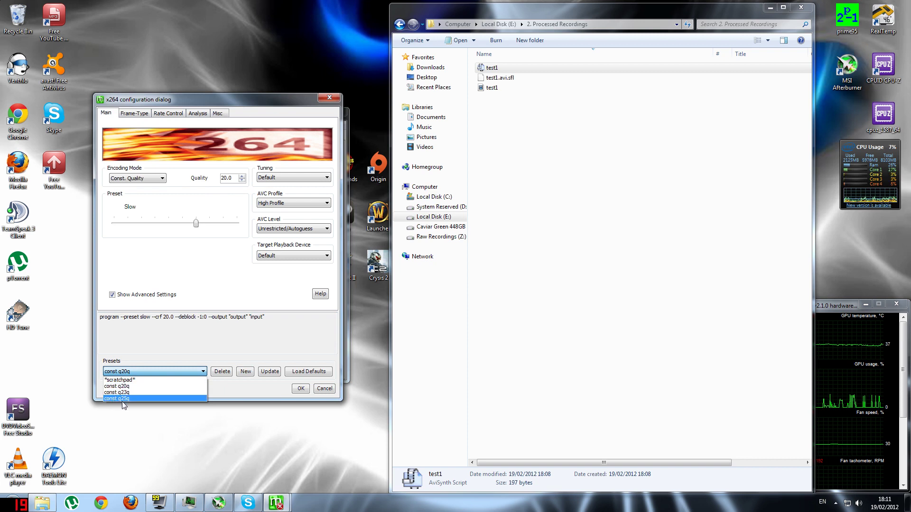
left_click(117, 386)
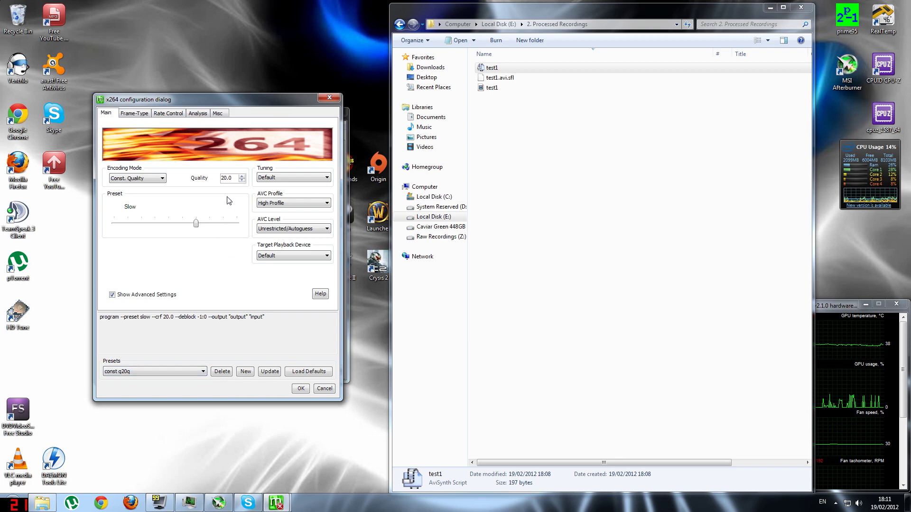
double_click(227, 178)
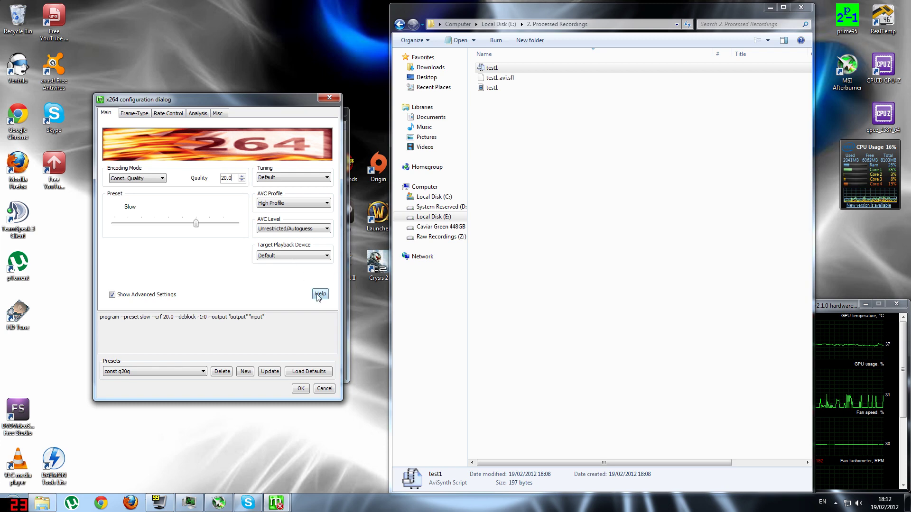
Accept the x264 settings, keep the const q20q video preset and queue the test1 video encode.
left_click(301, 388)
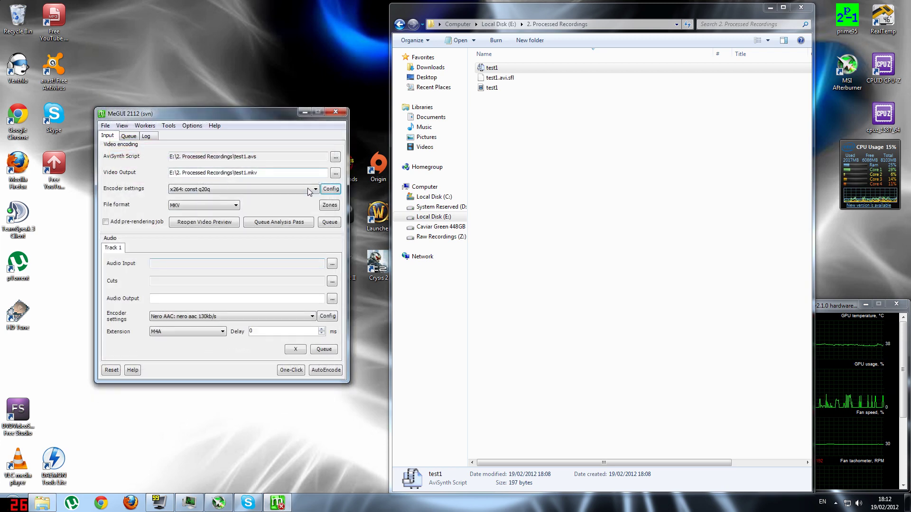
left_click(226, 189)
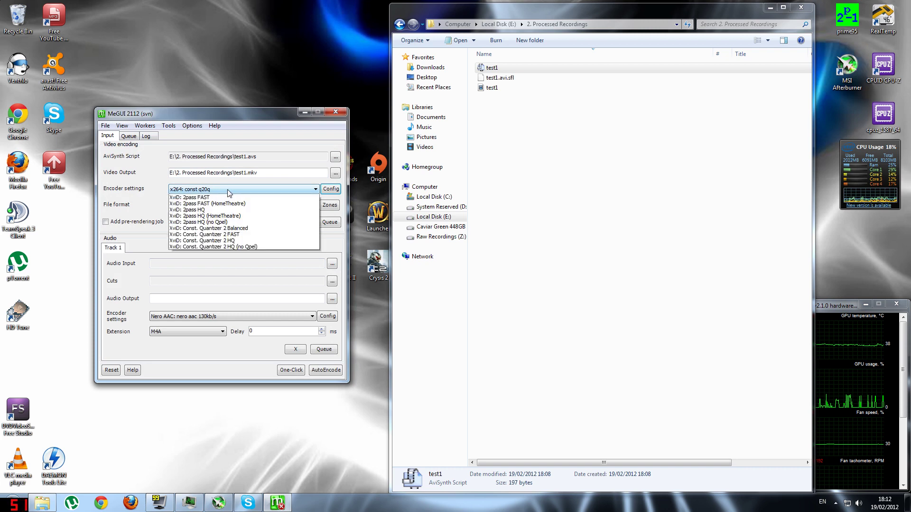
left_click(225, 196)
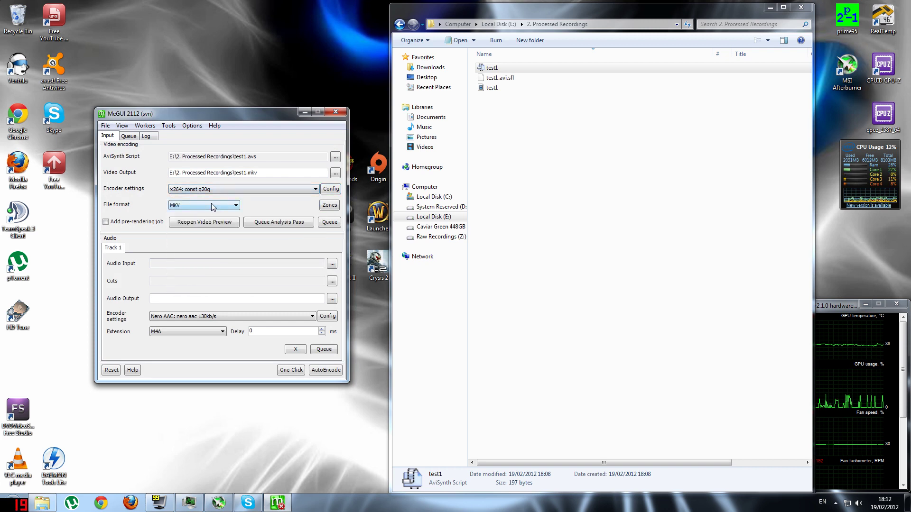
left_click(330, 223)
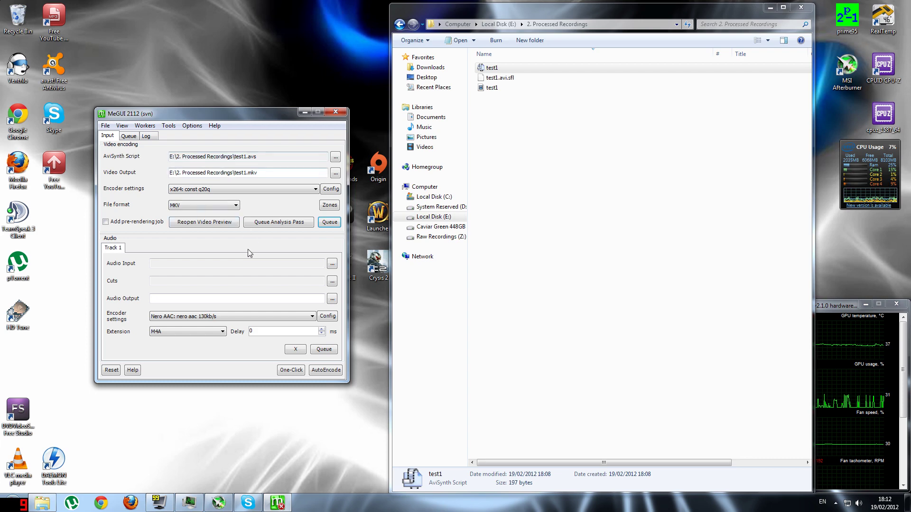
Load test1.avi as the audio input, giving test1.m4a as output.
left_click(332, 264)
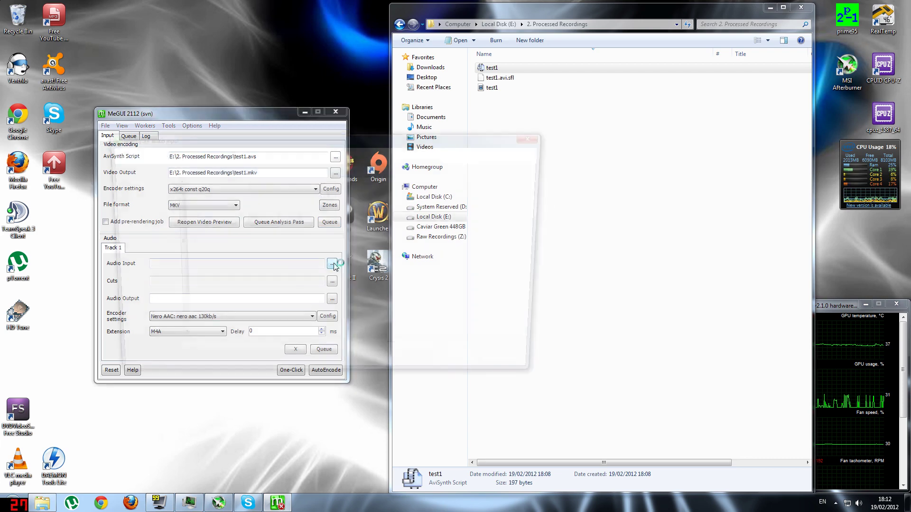
left_click(222, 214)
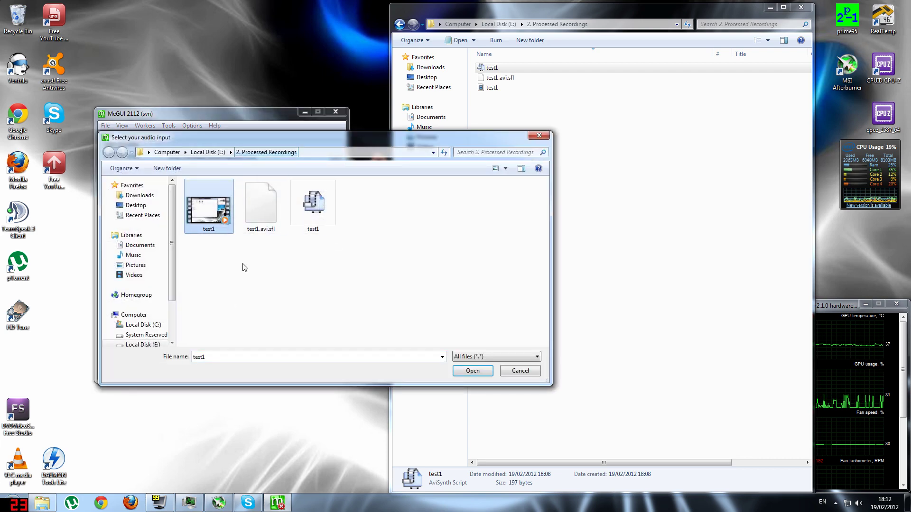
double_click(211, 205)
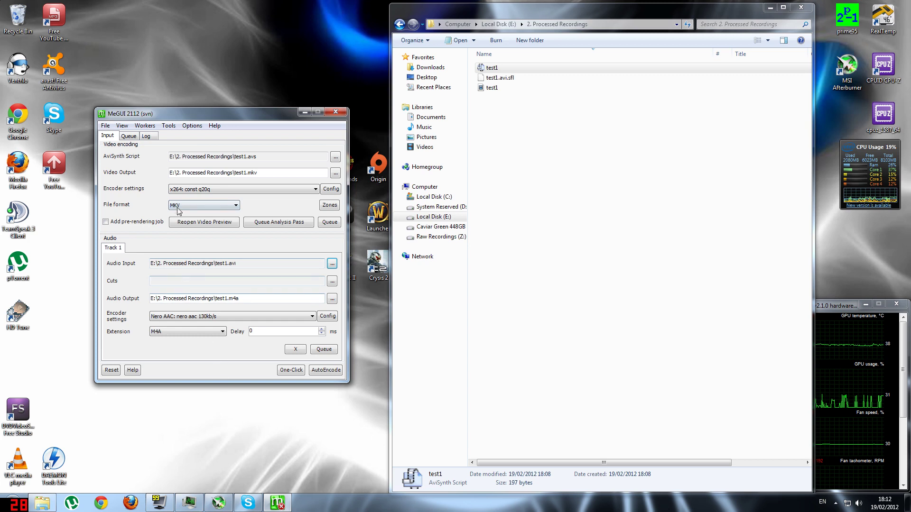
Confirm the Nero AAC 130kb/s audio preset, leaving its encoder settings unchanged.
left_click(152, 318)
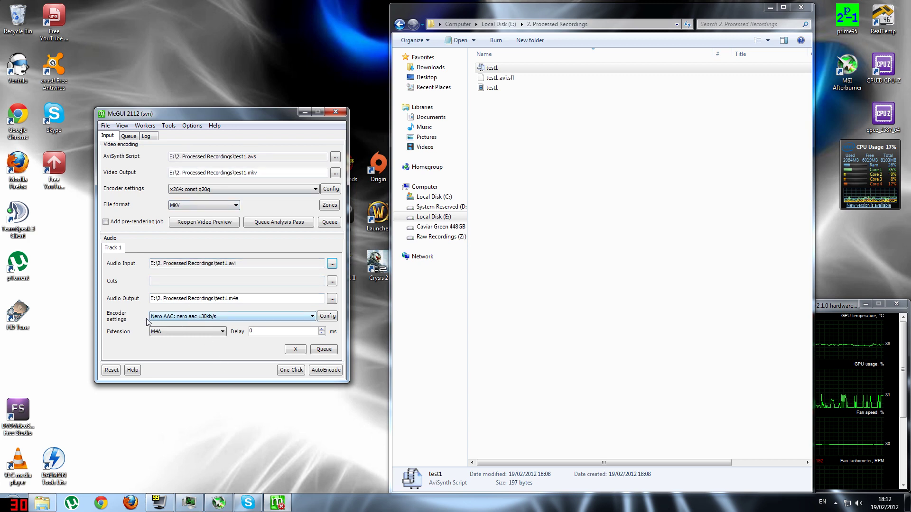
left_click(287, 317)
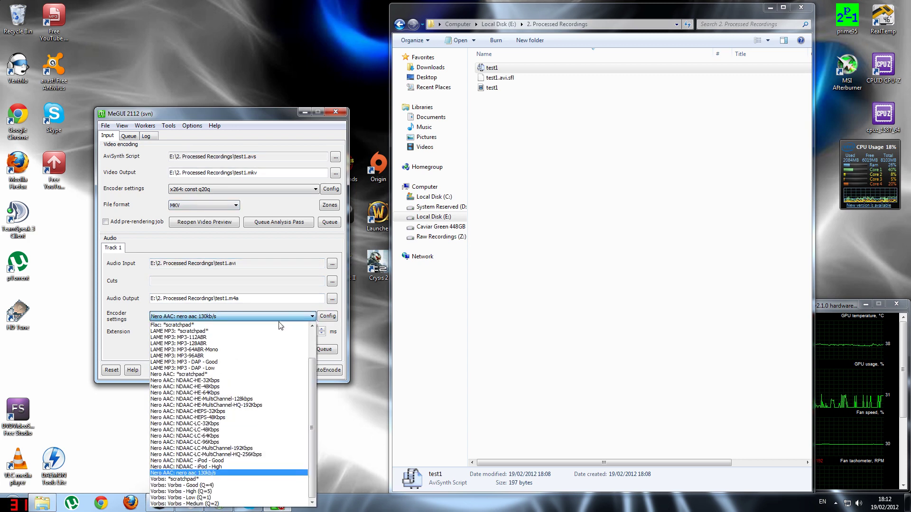
left_click(219, 474)
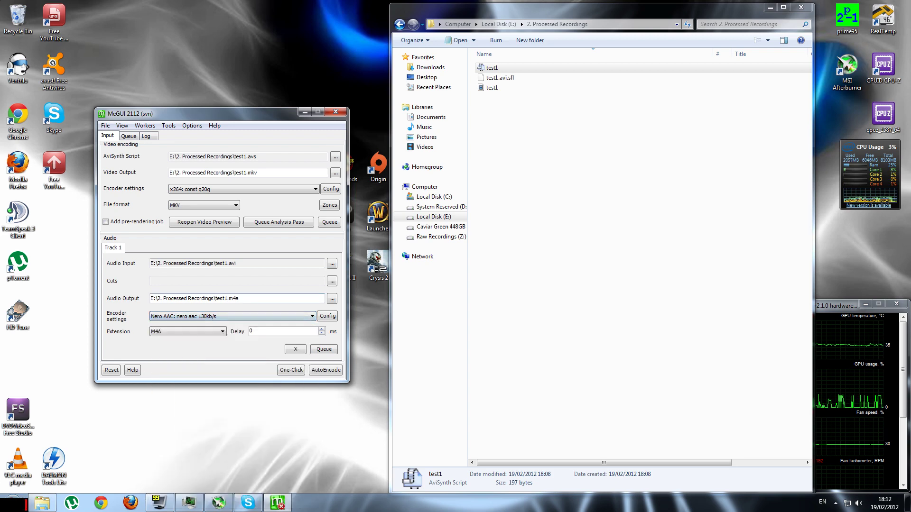
left_click(328, 317)
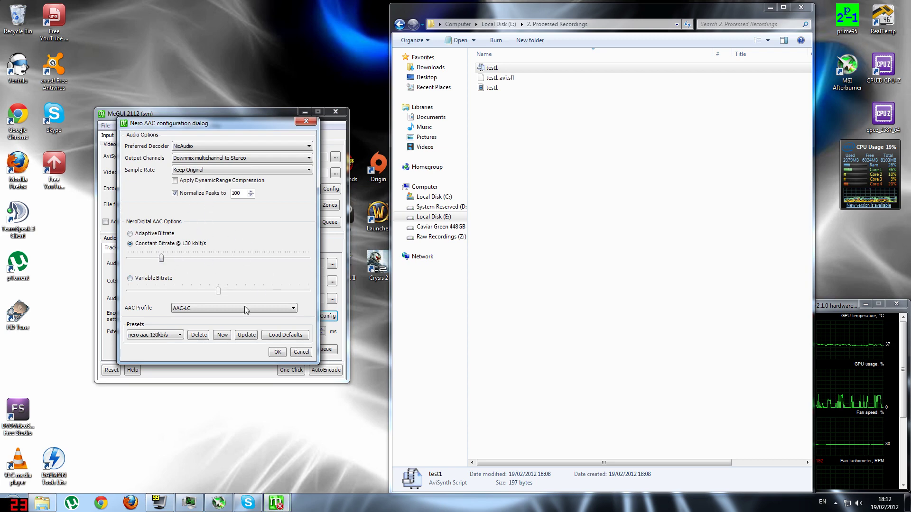
left_click(276, 352)
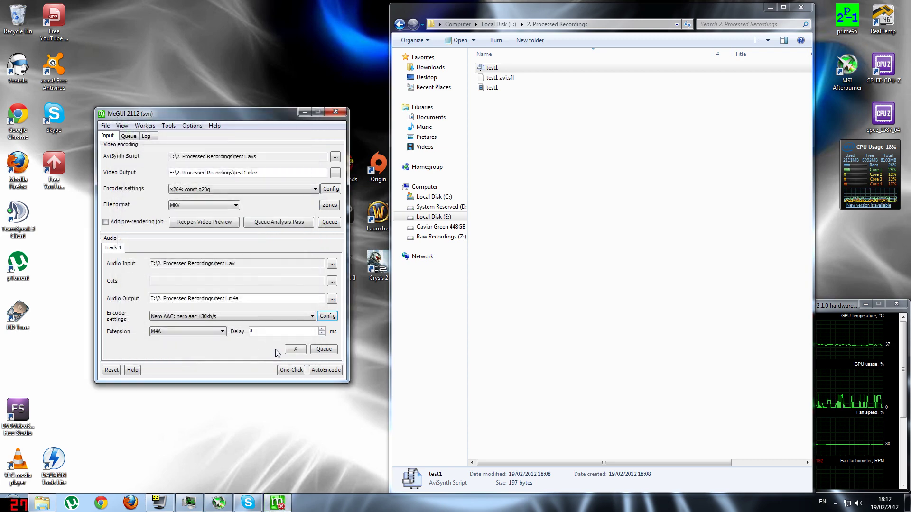
Keep the M4A extension and add the test1.m4a audio job to the queue.
left_click(195, 332)
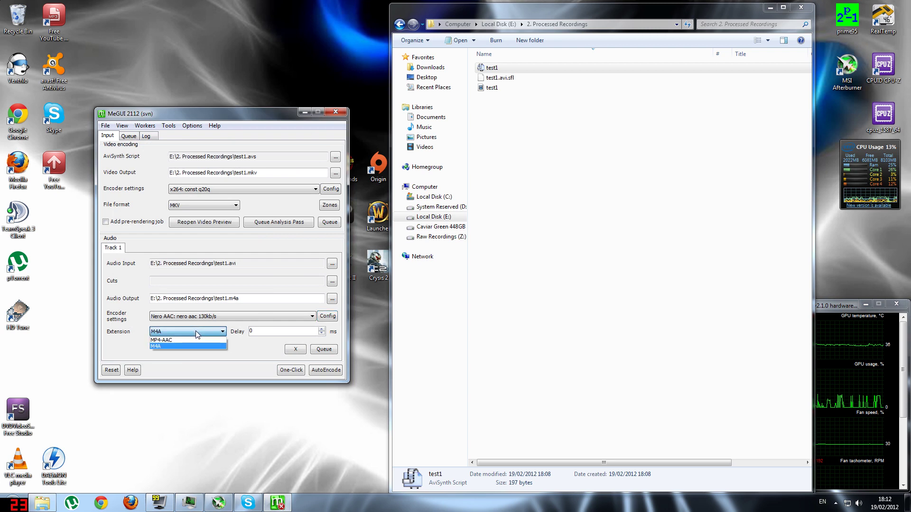
left_click(161, 332)
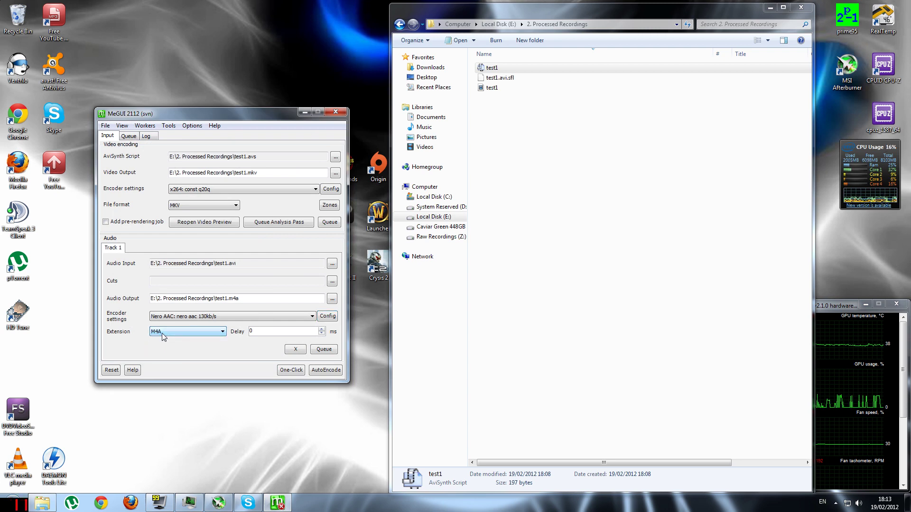
left_click(325, 350)
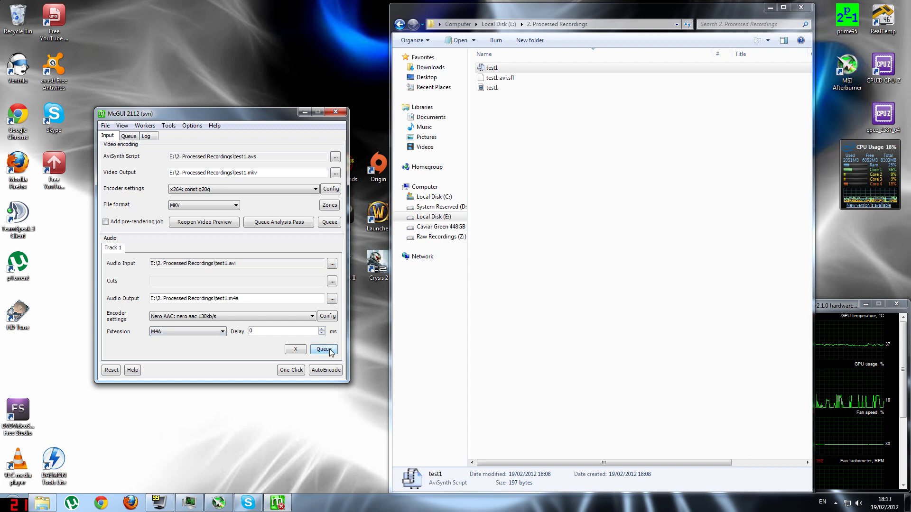
Delete the three old finished fraps tutorial jobs from the queue.
left_click(128, 136)
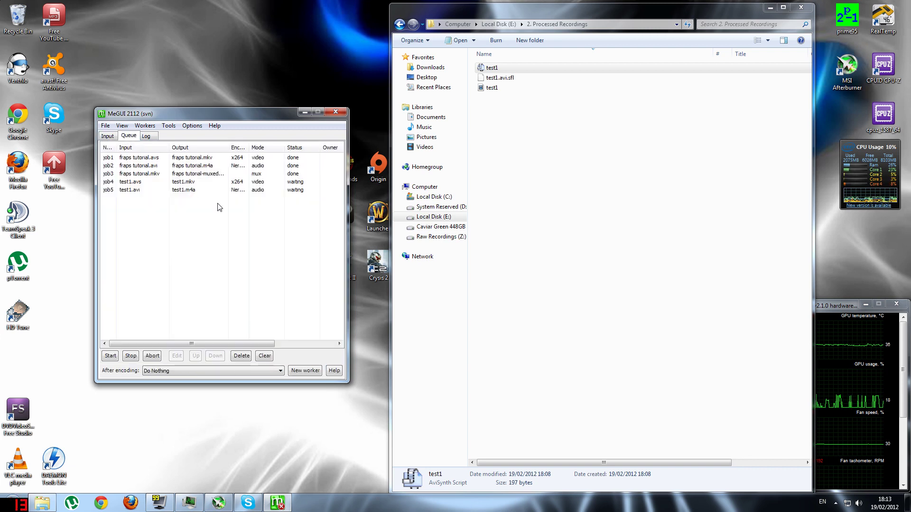
left_click_drag(261, 174, 221, 165)
key("Delete")
Start processing the two remaining test1 video and audio jobs.
left_click(221, 167, "shift")
left_click(268, 165)
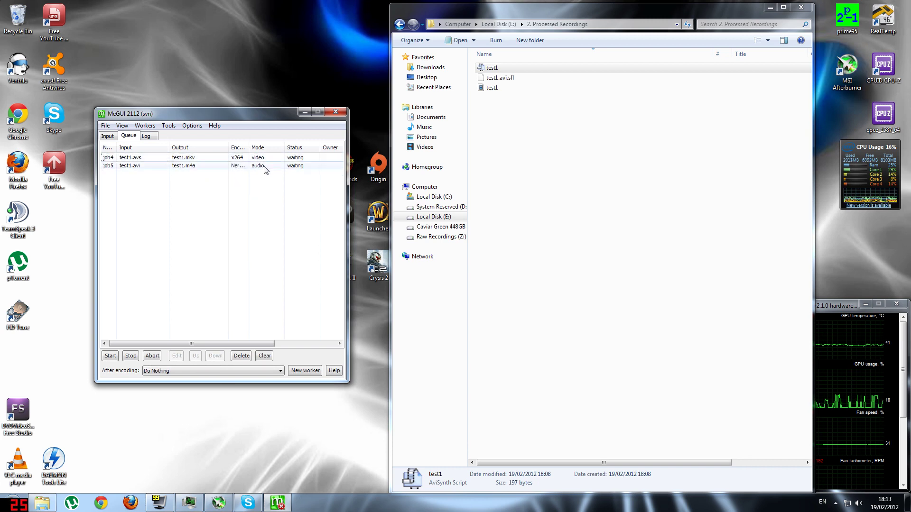
left_click(247, 200)
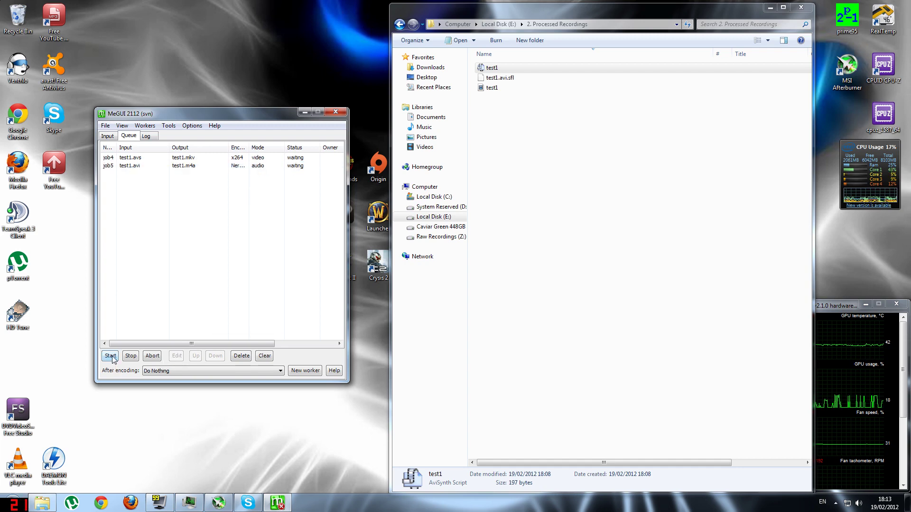
left_click(111, 355)
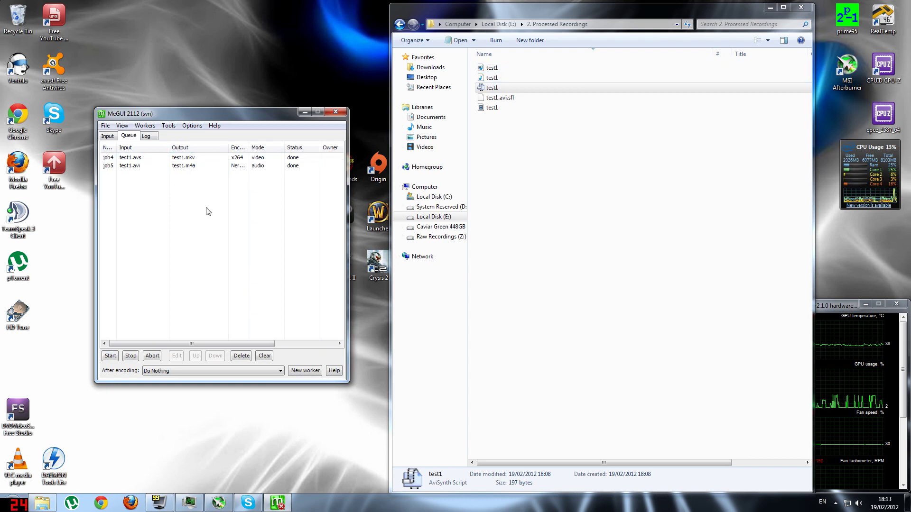
Open the MKV Muxer from the Tools menu and position its window over MeGUI.
left_click(169, 126)
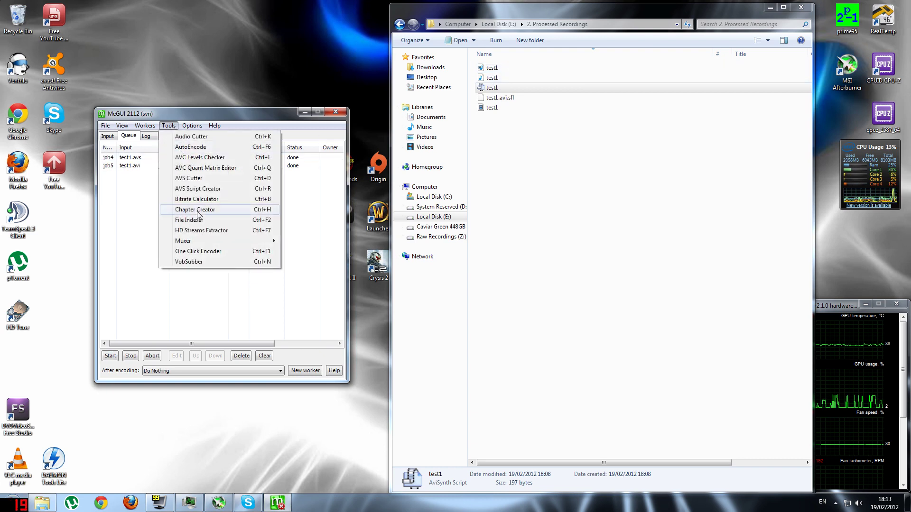
mouse_move(222, 242)
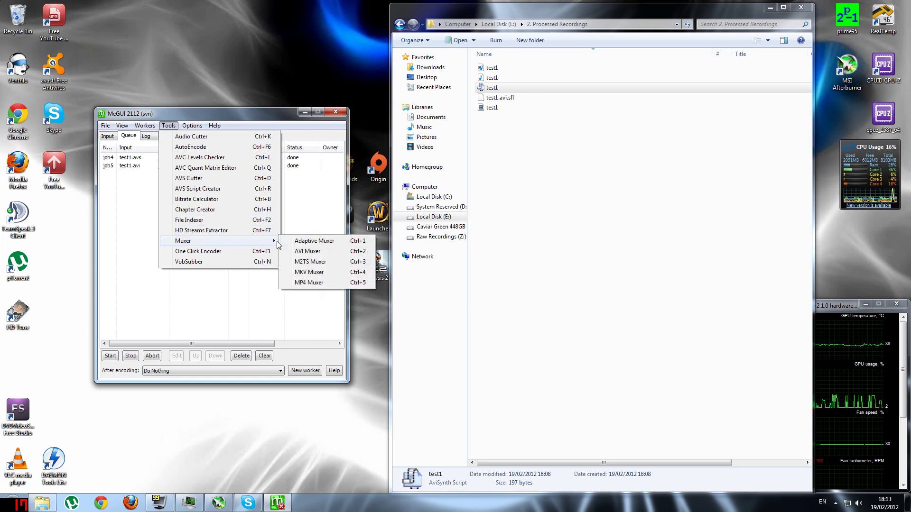
left_click(317, 277)
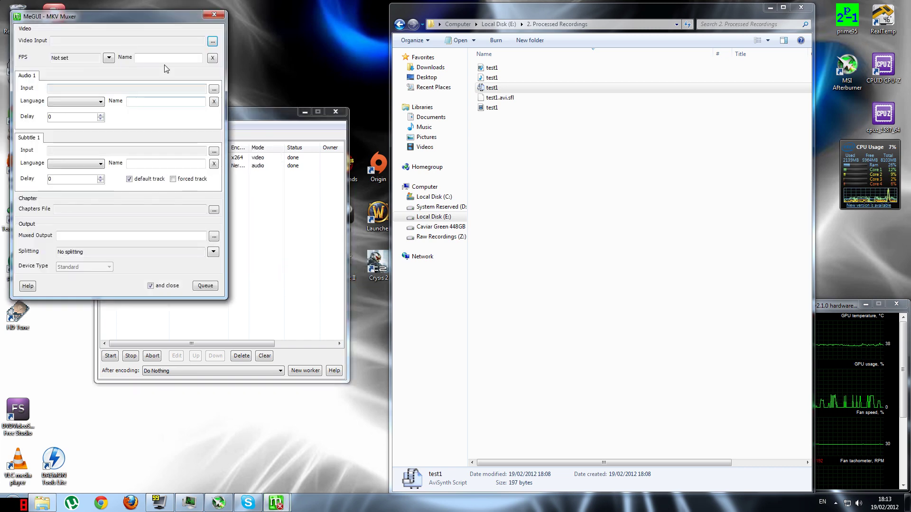
left_click_drag(42, 10, 154, 61)
Load test1.mkv as the muxer's video input.
left_click(325, 92)
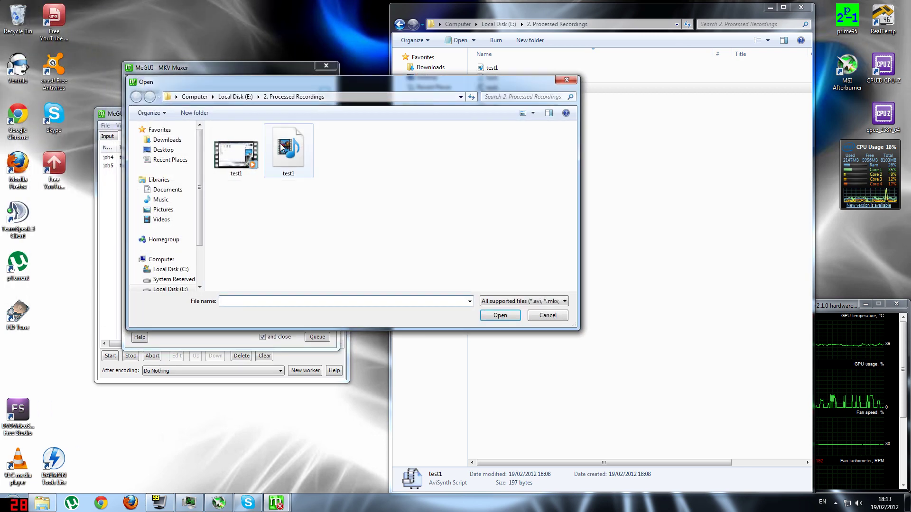
left_click(287, 149)
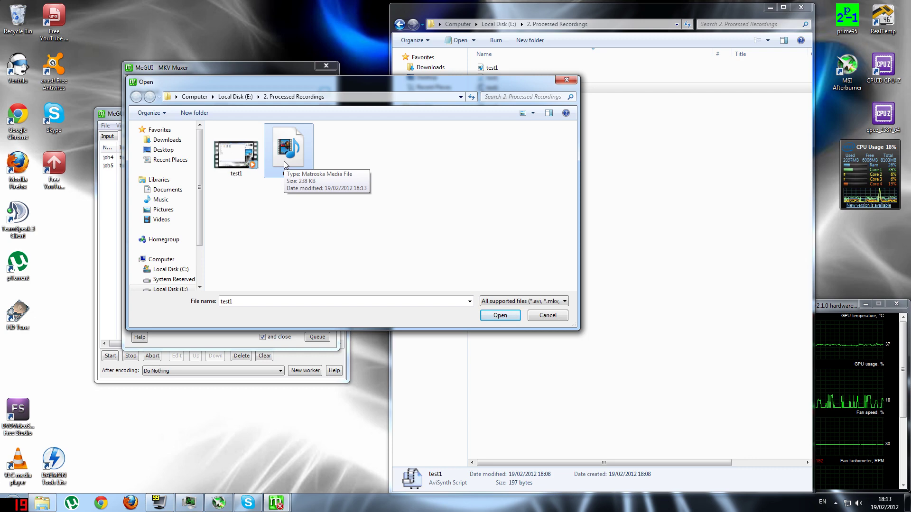
left_click(501, 315)
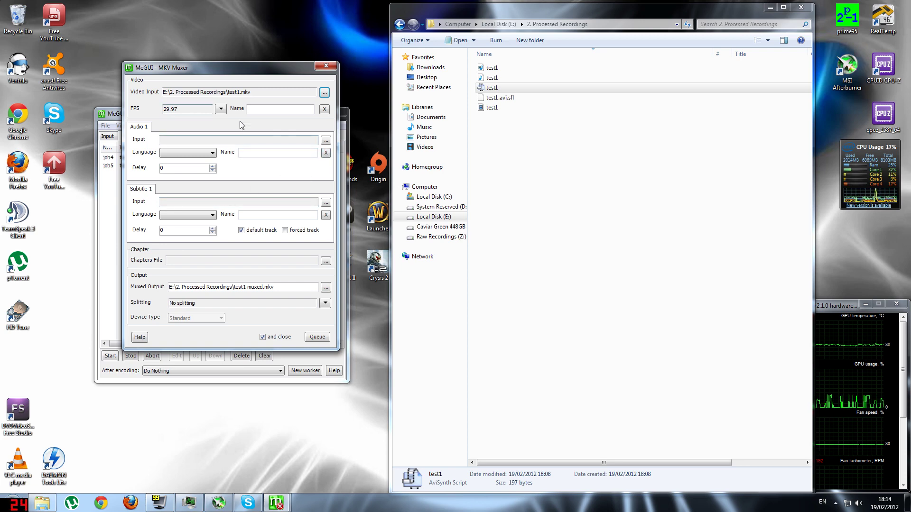
Add test1.m4a as the first audio track with an audio delay of -1.
left_click(326, 140)
double_click(228, 141)
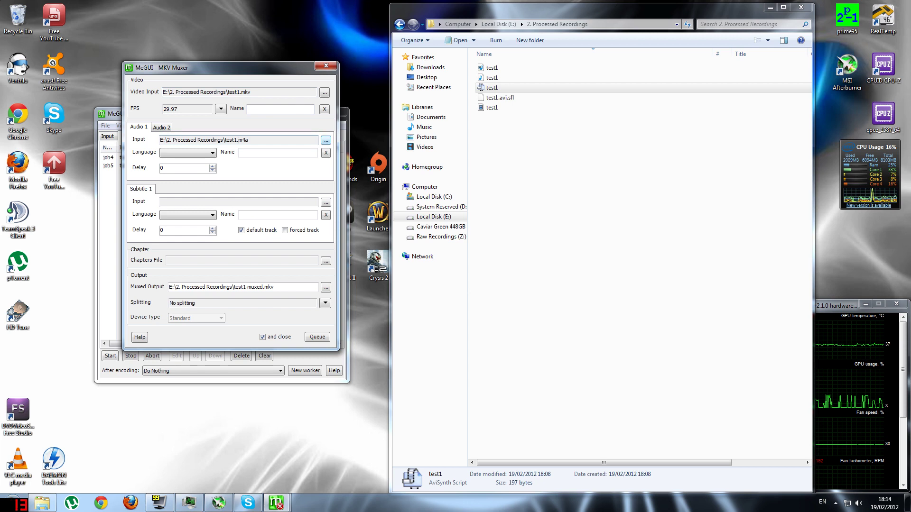
double_click(163, 168)
left_click(163, 168)
key("BackSpace")
type("-1")
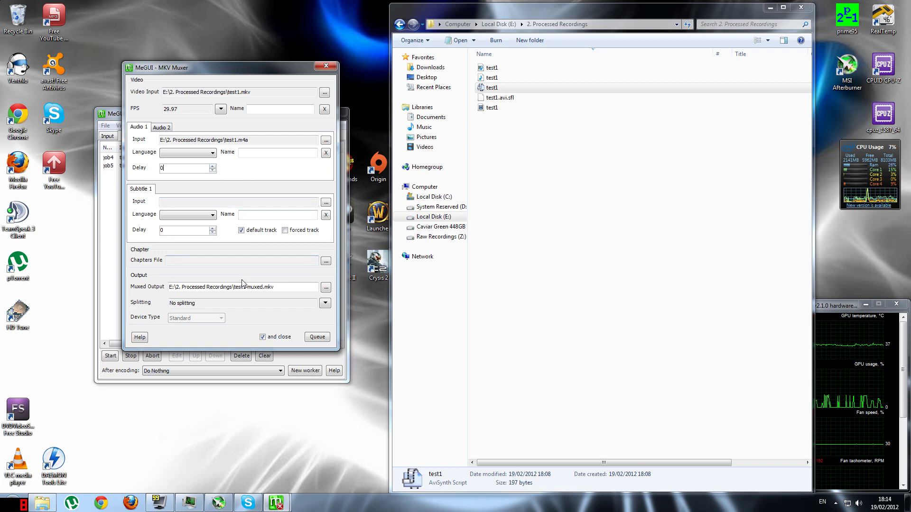
Set the output to E:\3. Ready for upload\test1-muxed.mkv and queue the mux job.
left_click(326, 287)
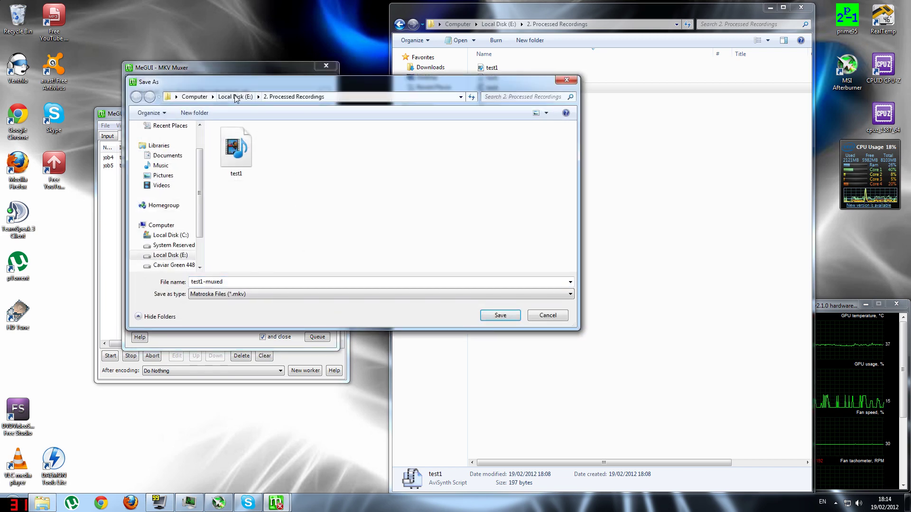
left_click(235, 97)
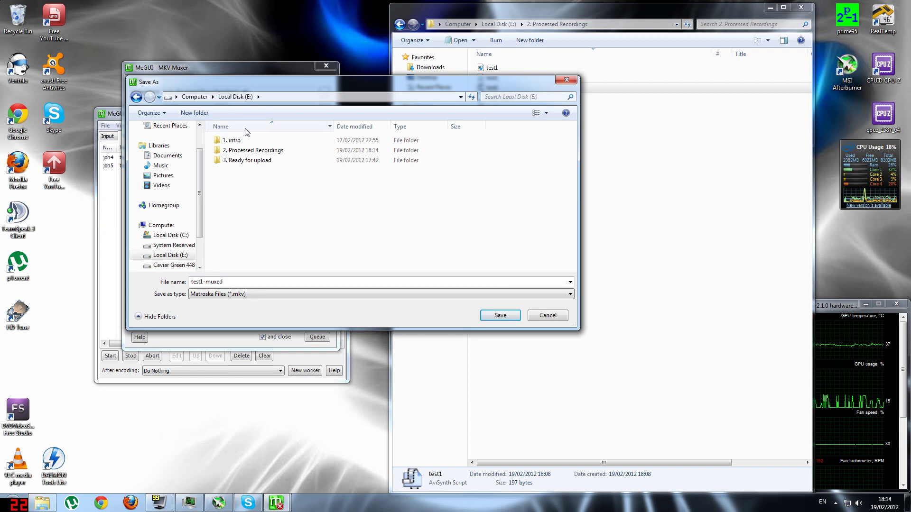
double_click(265, 162)
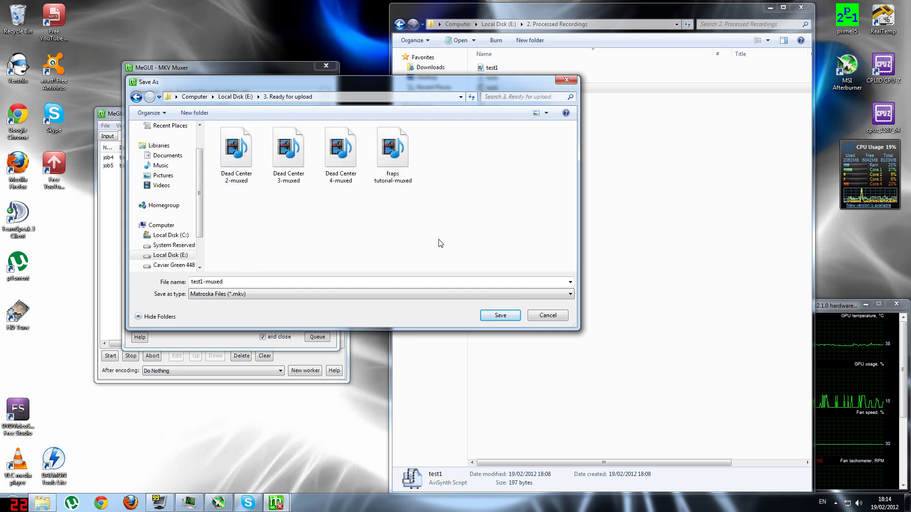
left_click(498, 315)
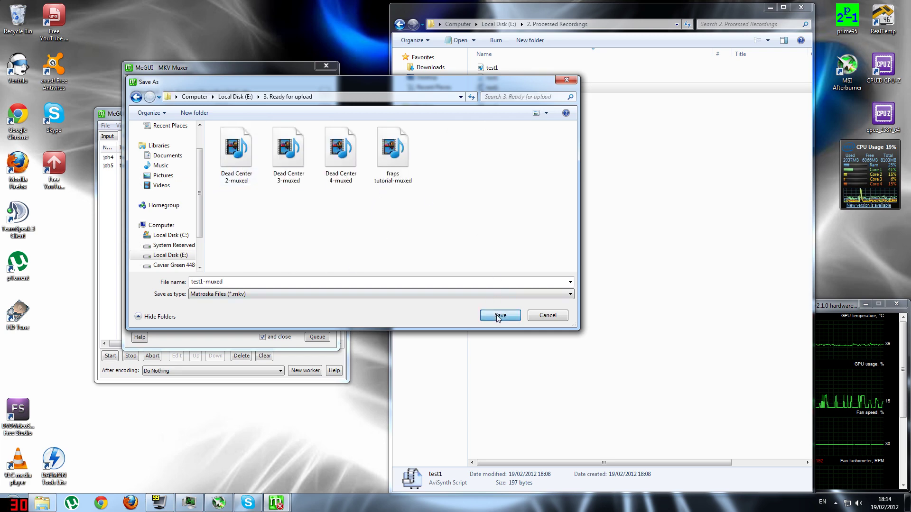
left_click(317, 337)
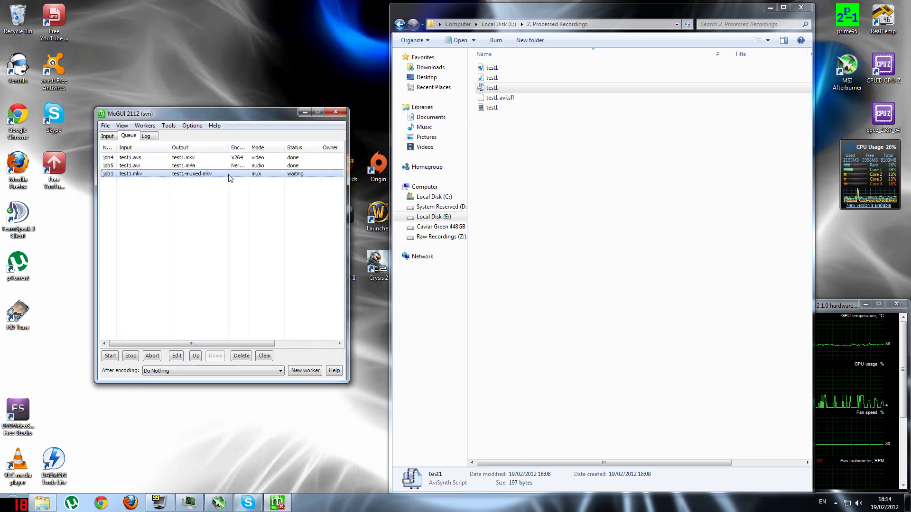
Run the queued test1-muxed mux job until it shows done.
left_click(110, 356)
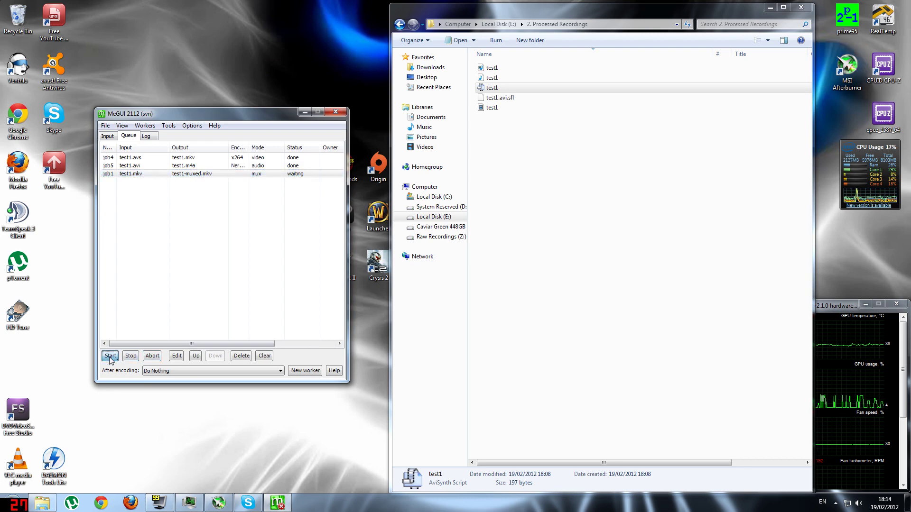
left_click(182, 192)
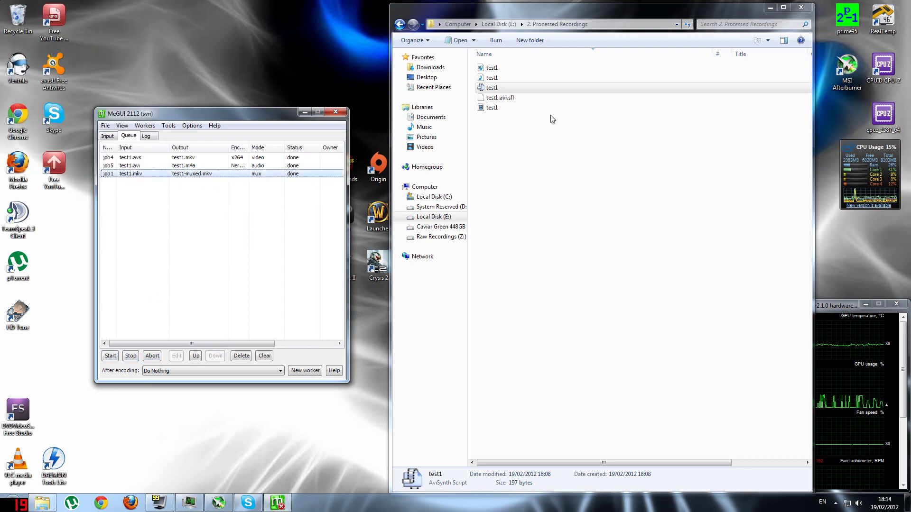
left_click(536, 141)
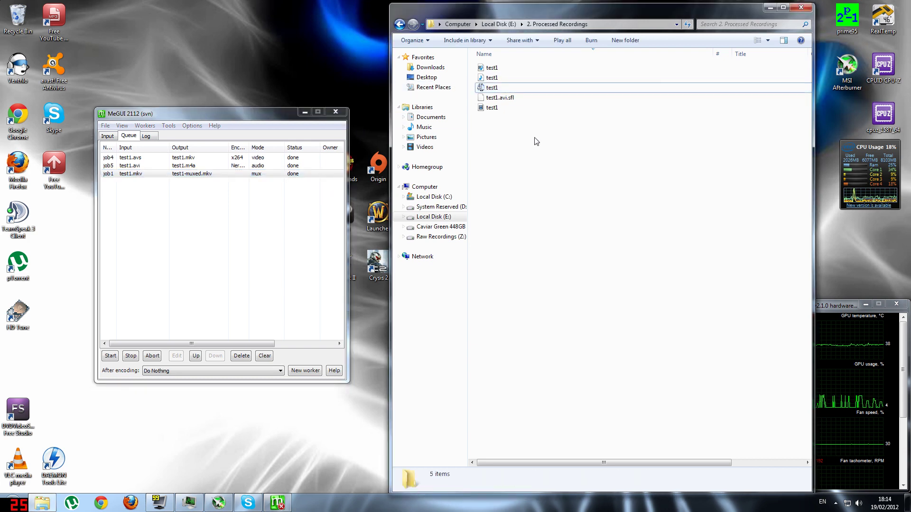
Check test1-muxed in E:\3. Ready for upload, then return to the Computer view.
left_click(407, 27)
double_click(508, 88)
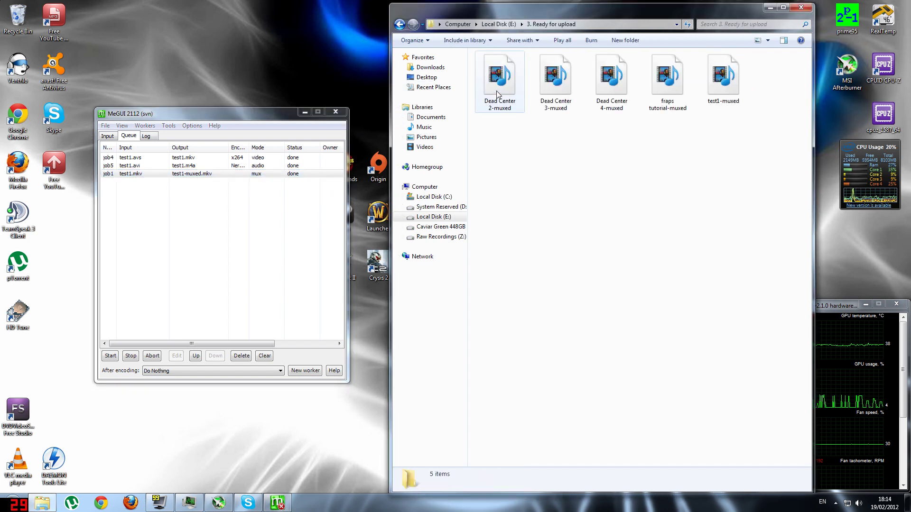
left_click(719, 92)
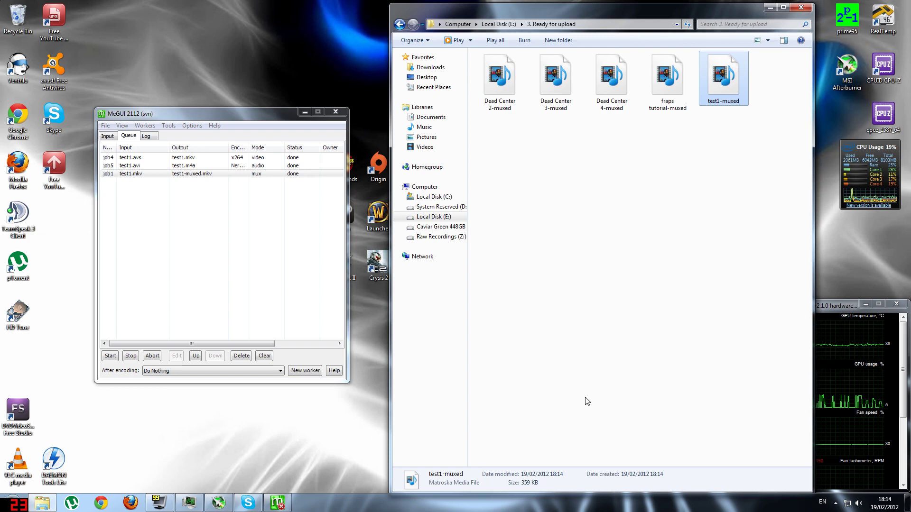
left_click(651, 241)
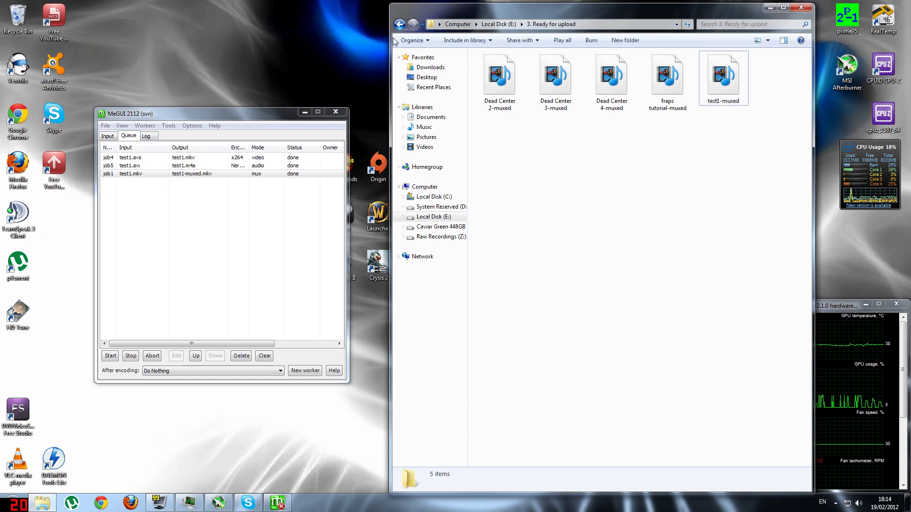
left_click(400, 25)
left_click(400, 24)
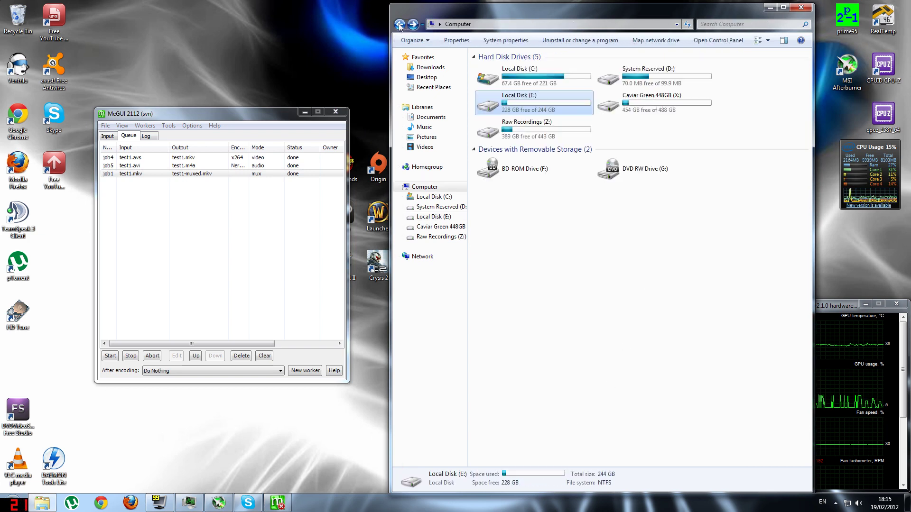
Play the raw Dwm recording from Z:\test in Windows Media Player, then close it.
double_click(536, 137)
double_click(498, 84)
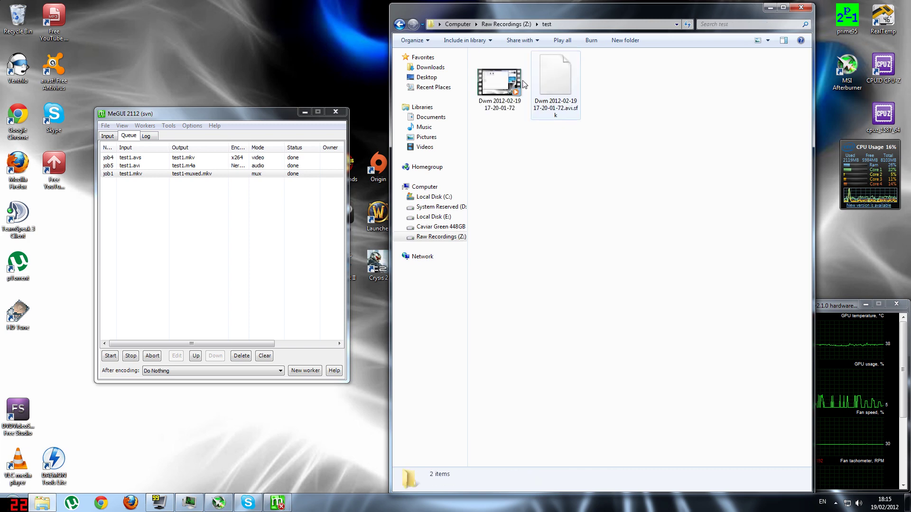
left_click(497, 84)
double_click(497, 84)
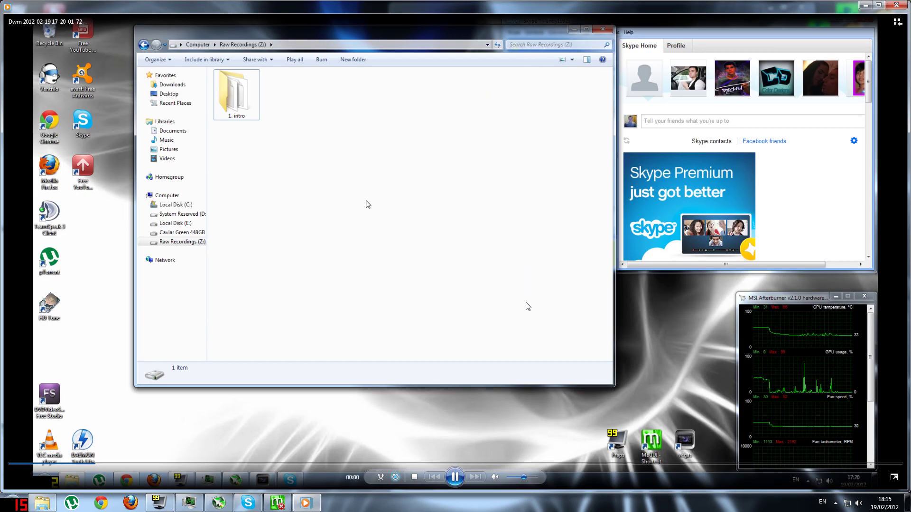
double_click(488, 356)
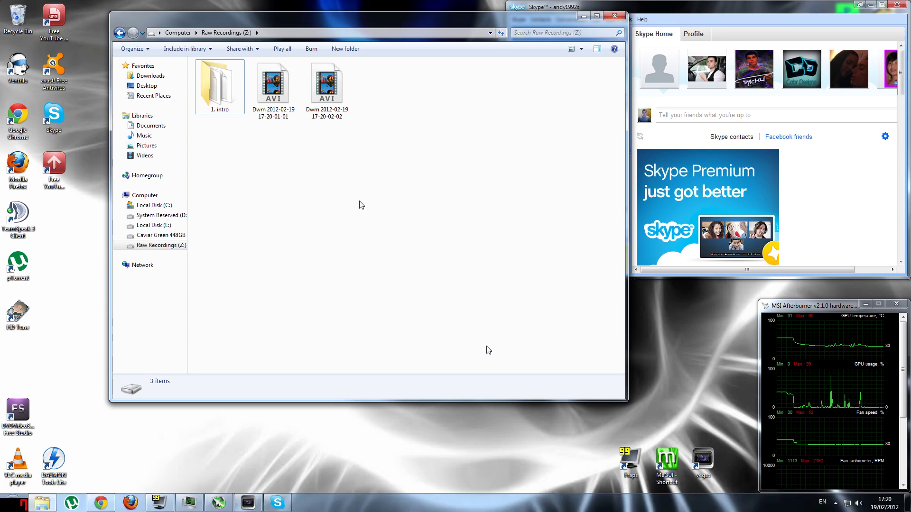
double_click(489, 350)
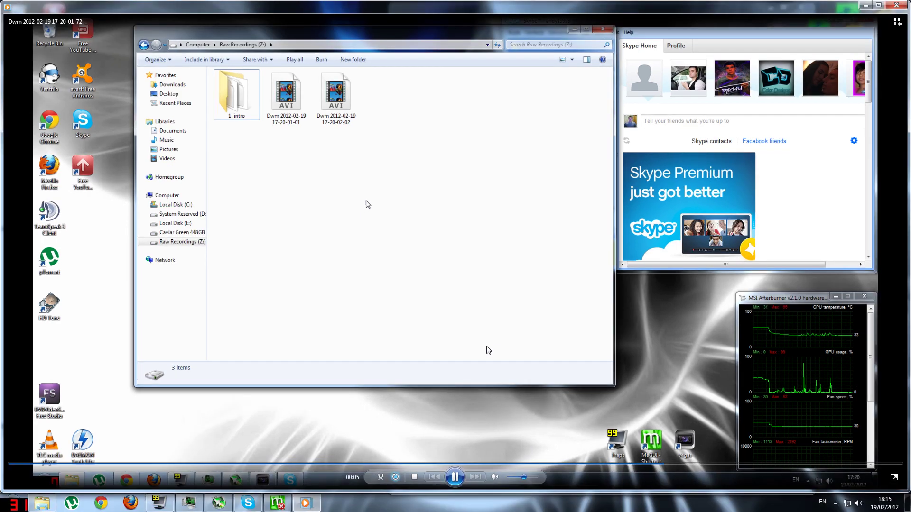
left_click(458, 477)
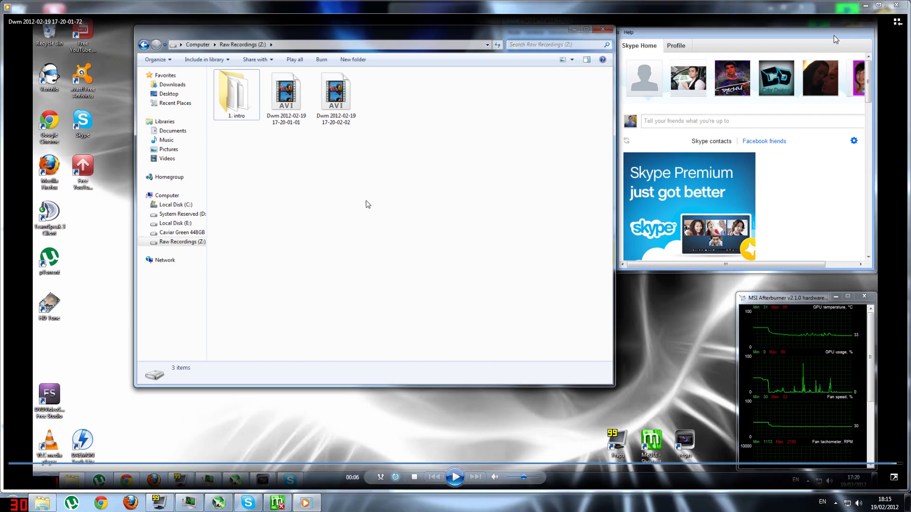
left_click(896, 5)
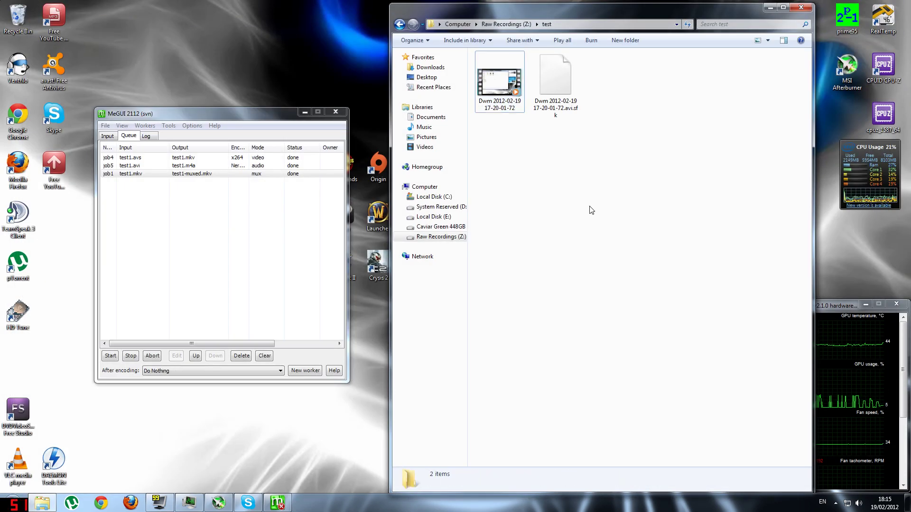
Play test1-muxed from E:\3. Ready for upload full screen, then close the player.
key("BackSpace")
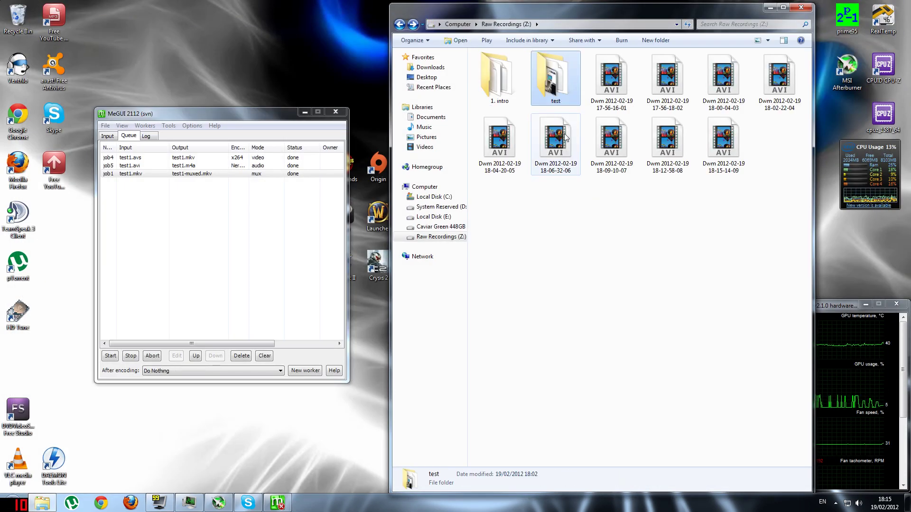
key("BackSpace")
left_click(647, 76)
left_click(533, 101)
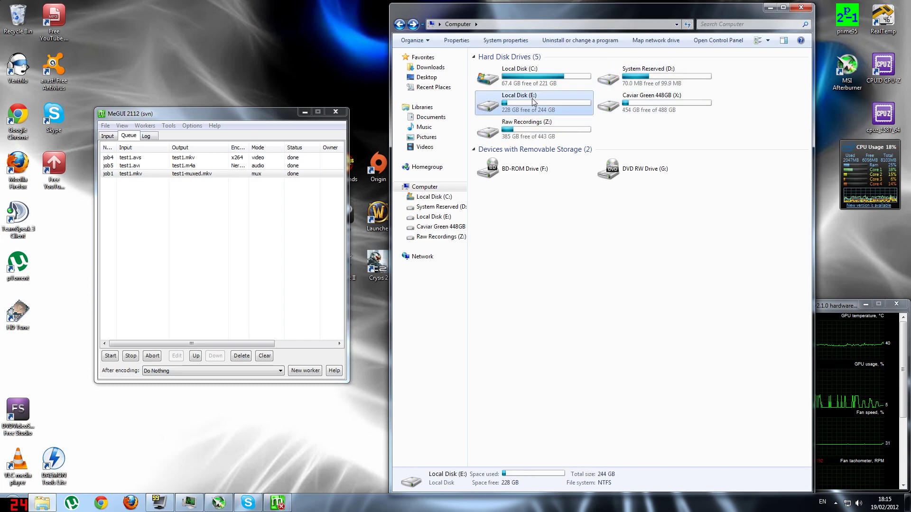
double_click(534, 101)
double_click(510, 85)
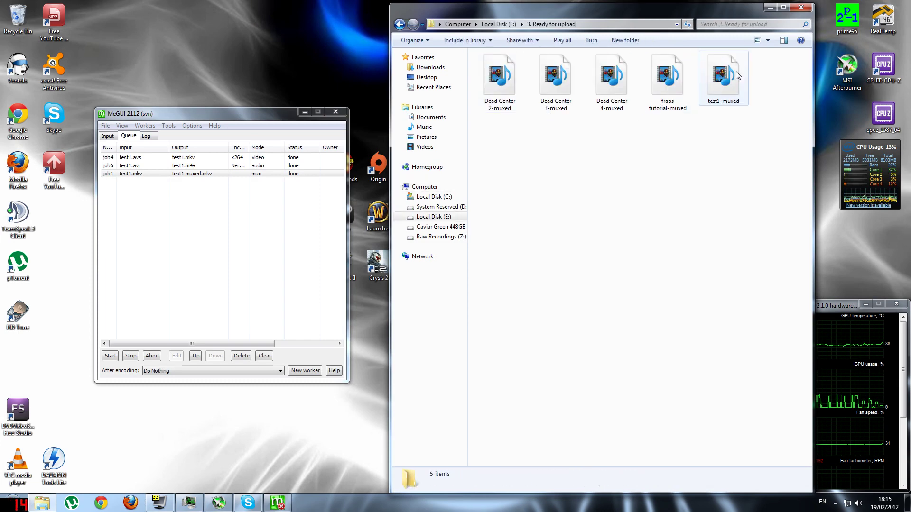
double_click(723, 75)
double_click(434, 167)
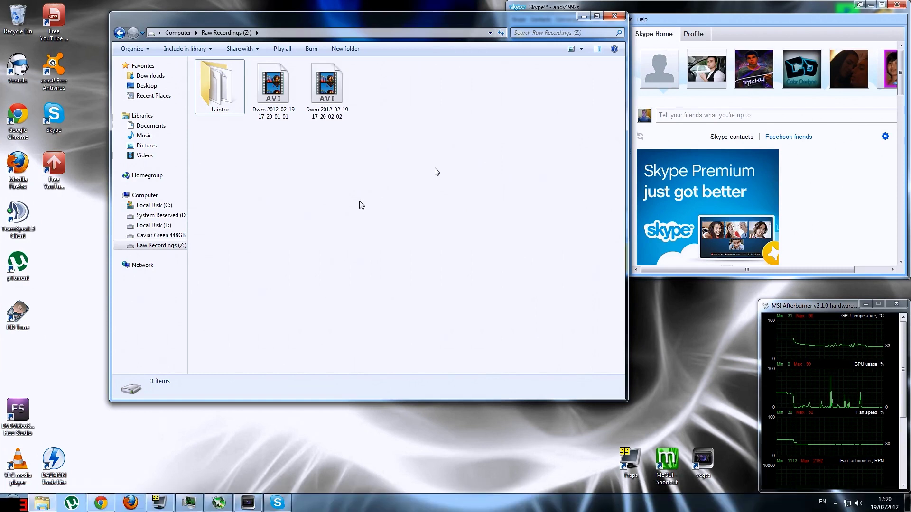
mouse_move(517, 395)
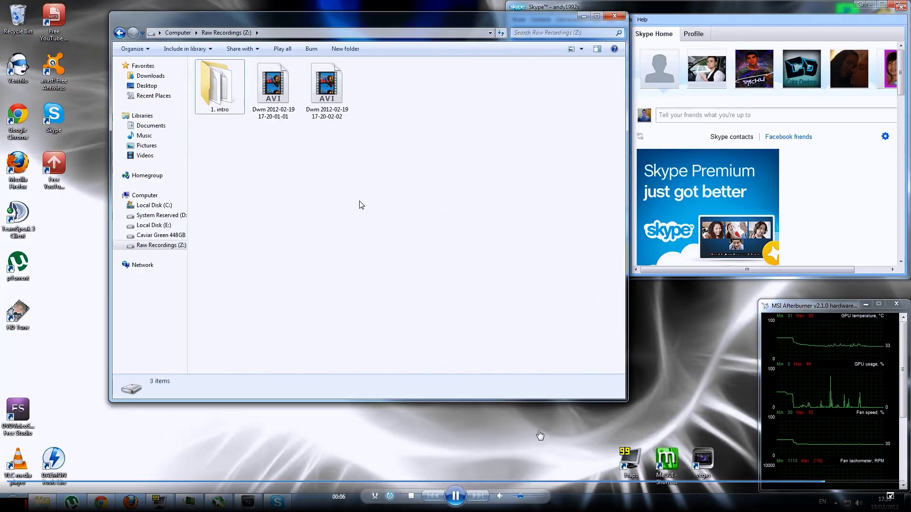
key("Escape")
left_click(896, 5)
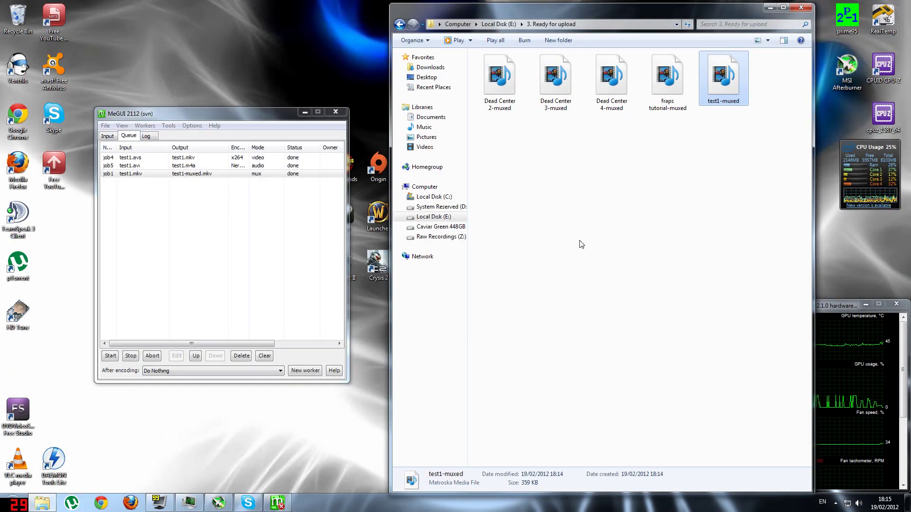
left_click(676, 195)
left_click(728, 97)
left_click(715, 191)
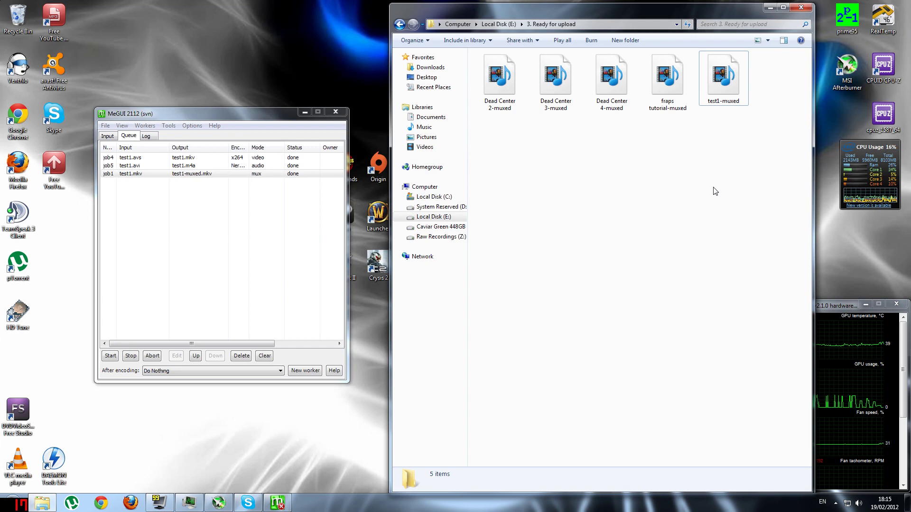
key("space")
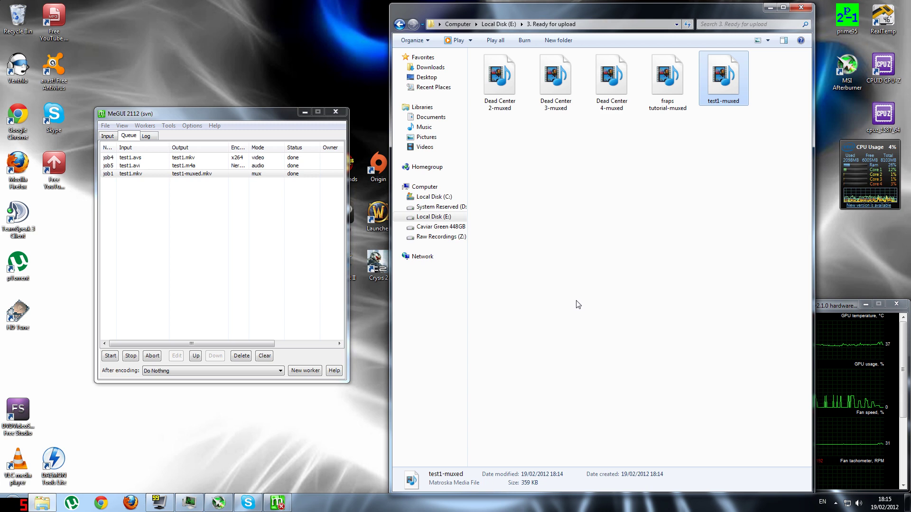
left_click(589, 301)
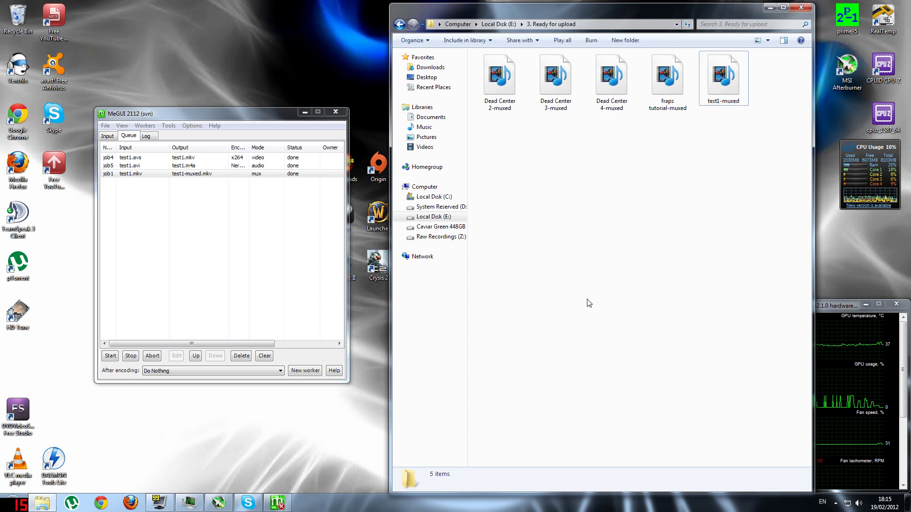